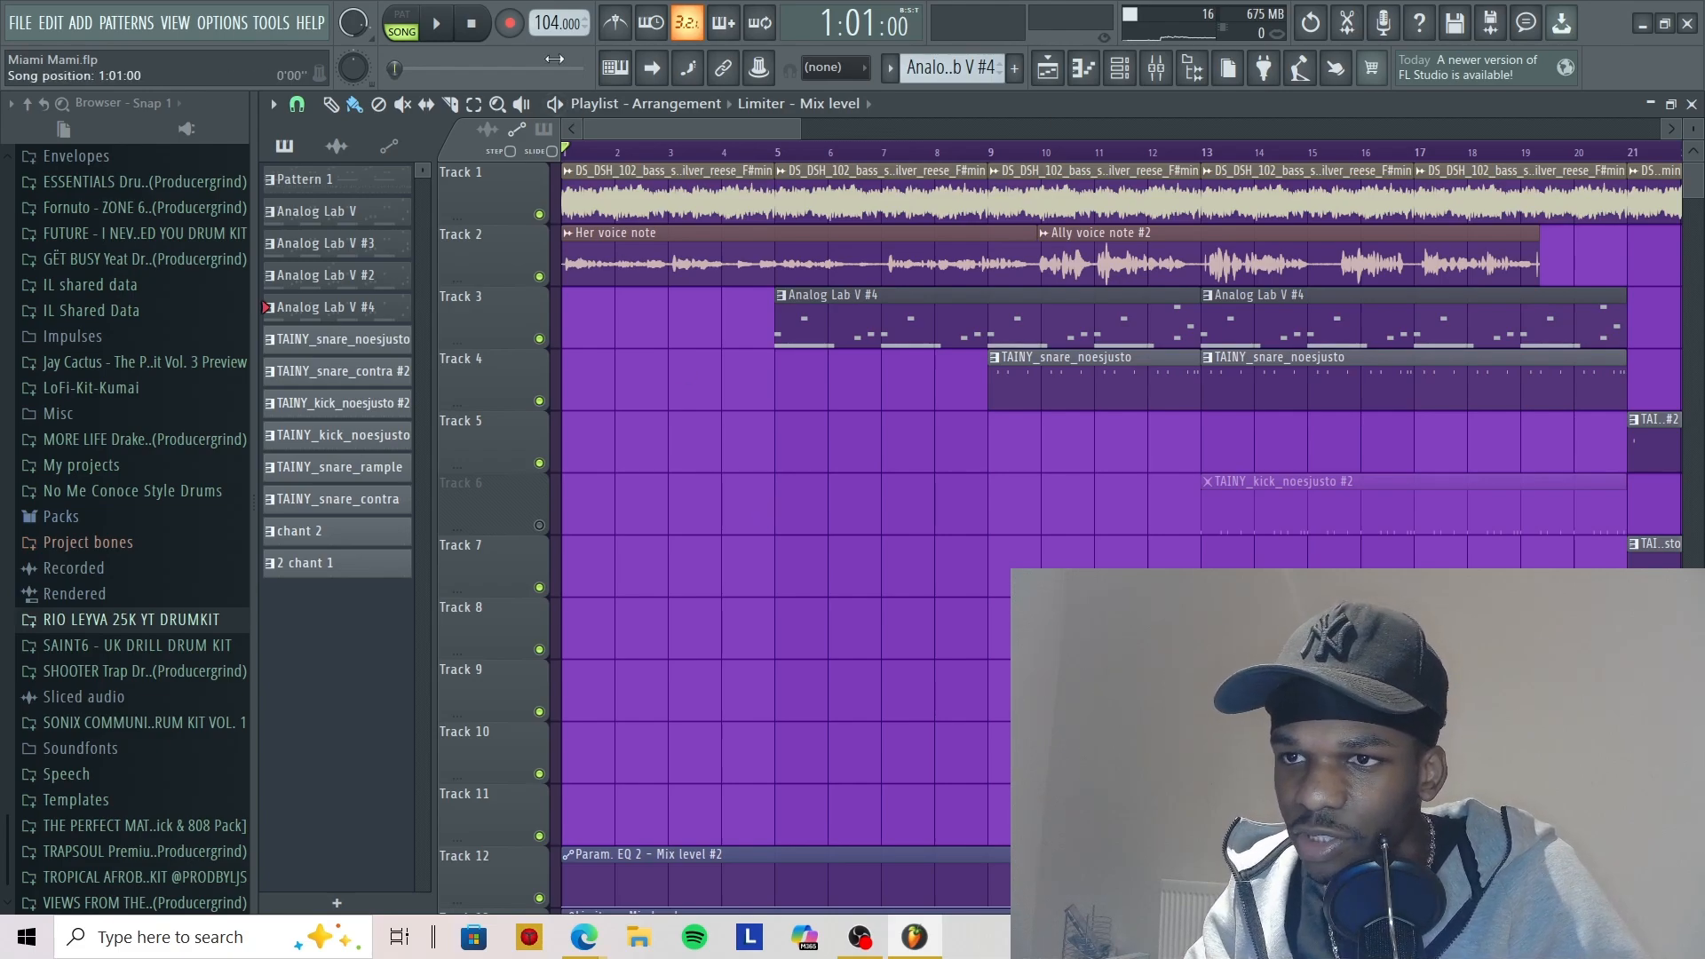
Play the arrangement from the start into the section after bar 13, and stop playback
key(space)
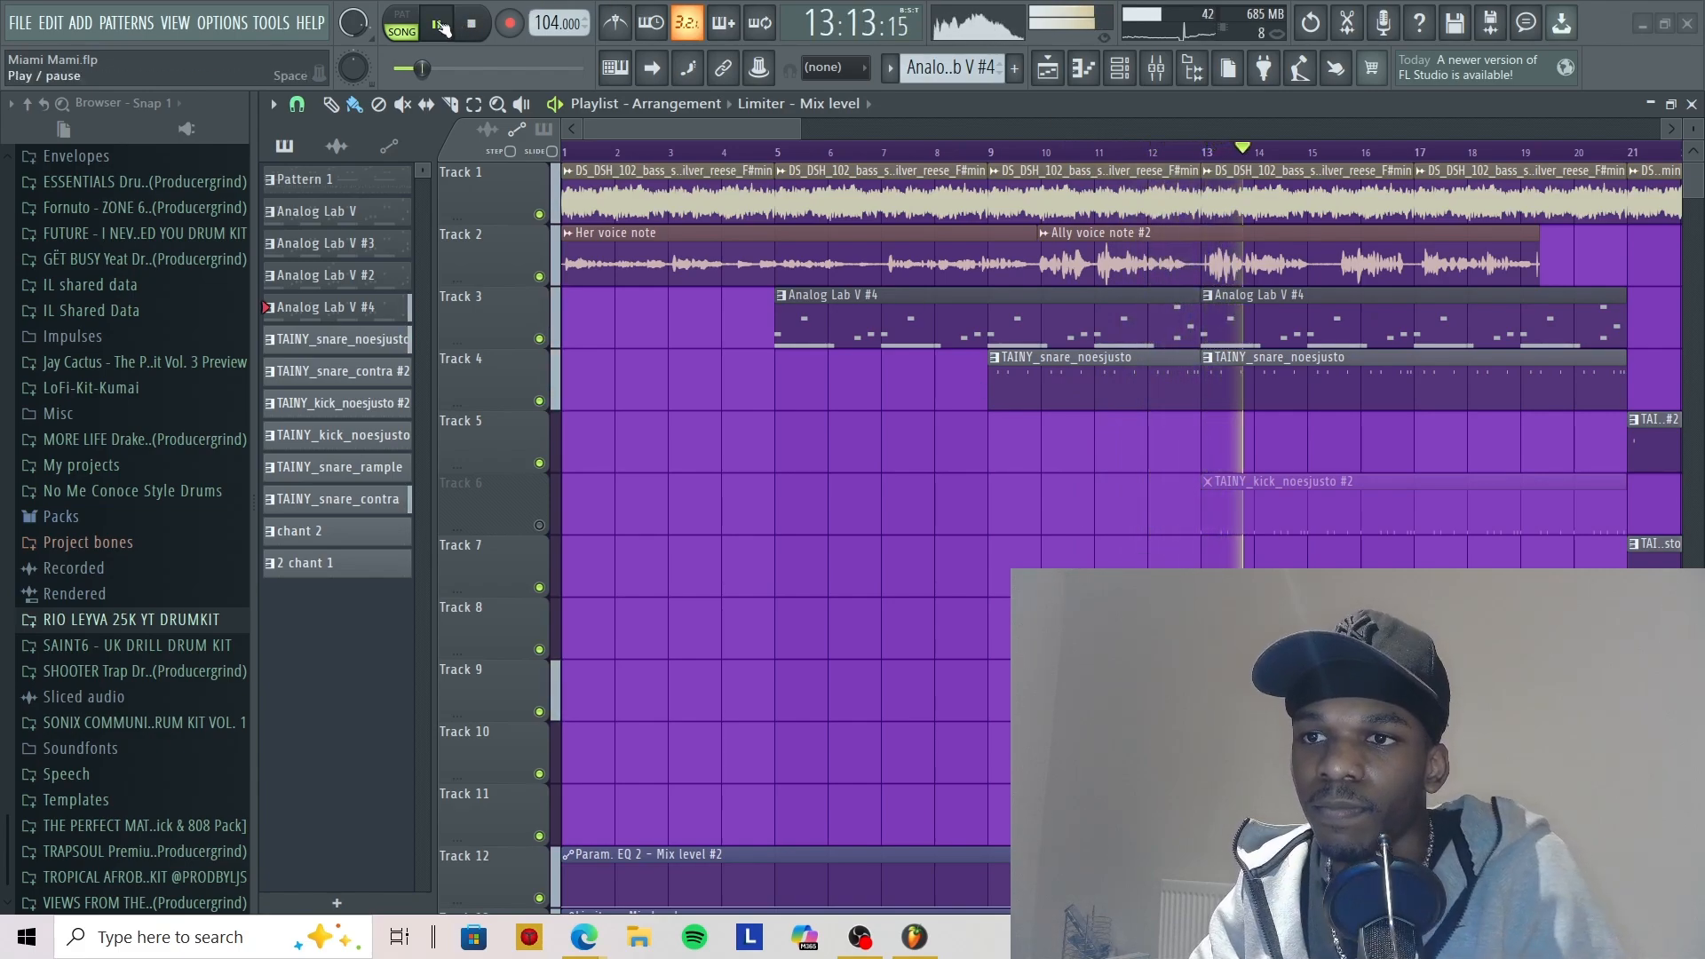
click(473, 25)
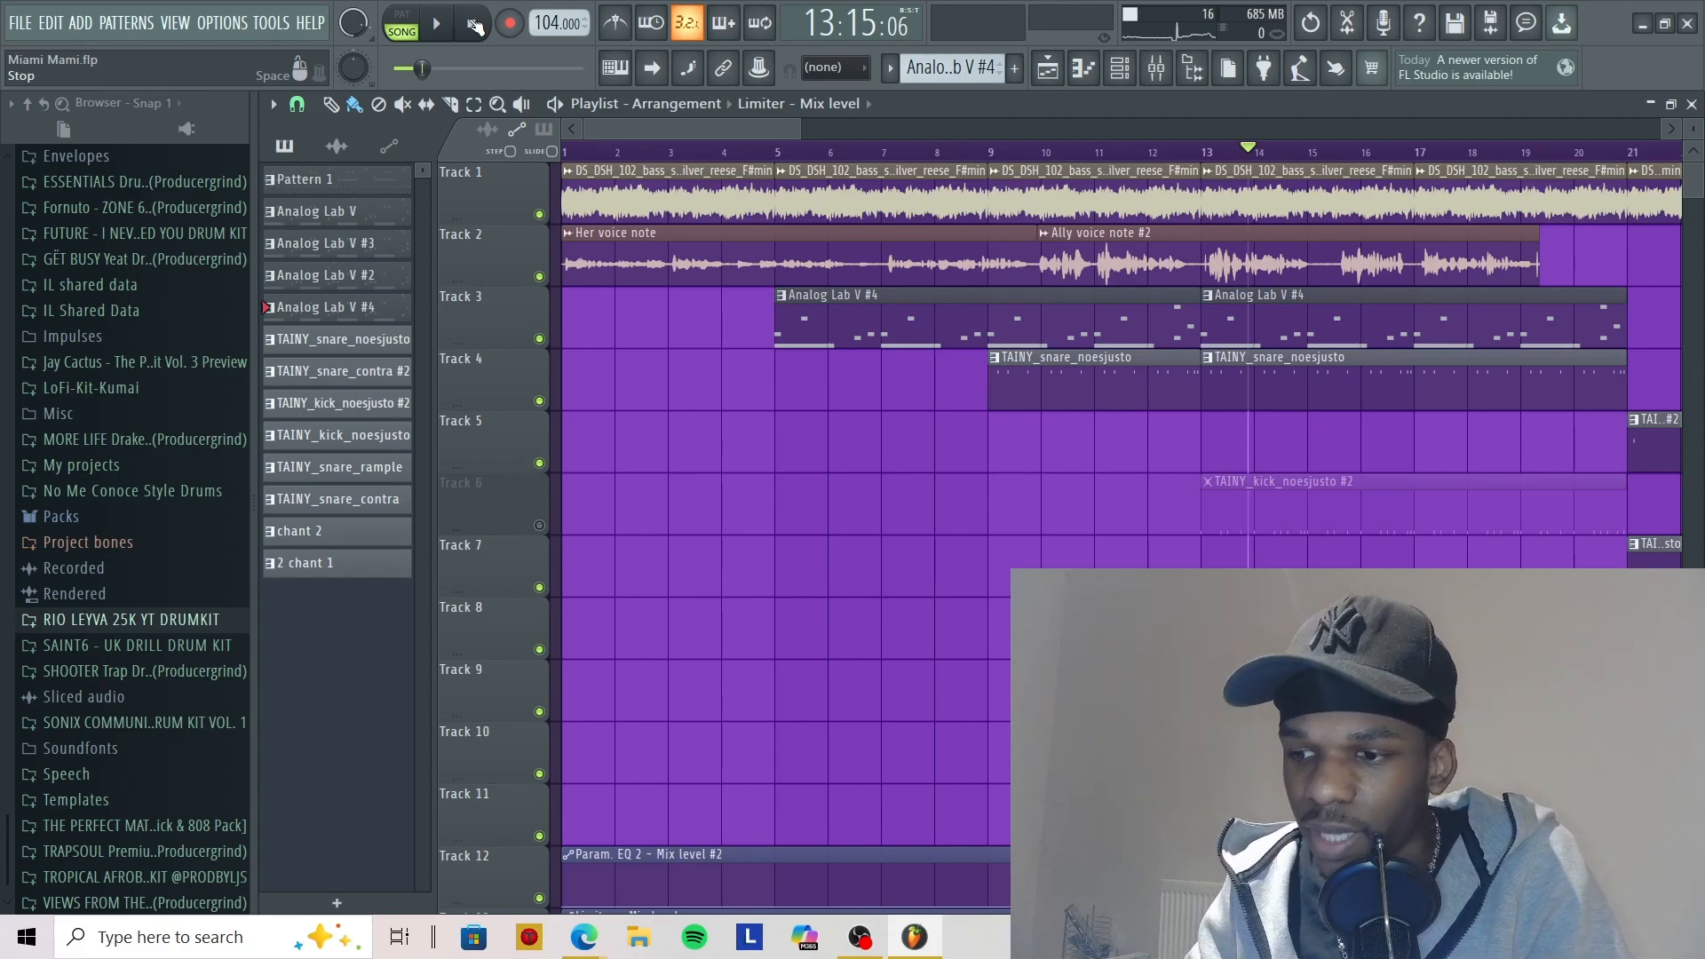
click(473, 25)
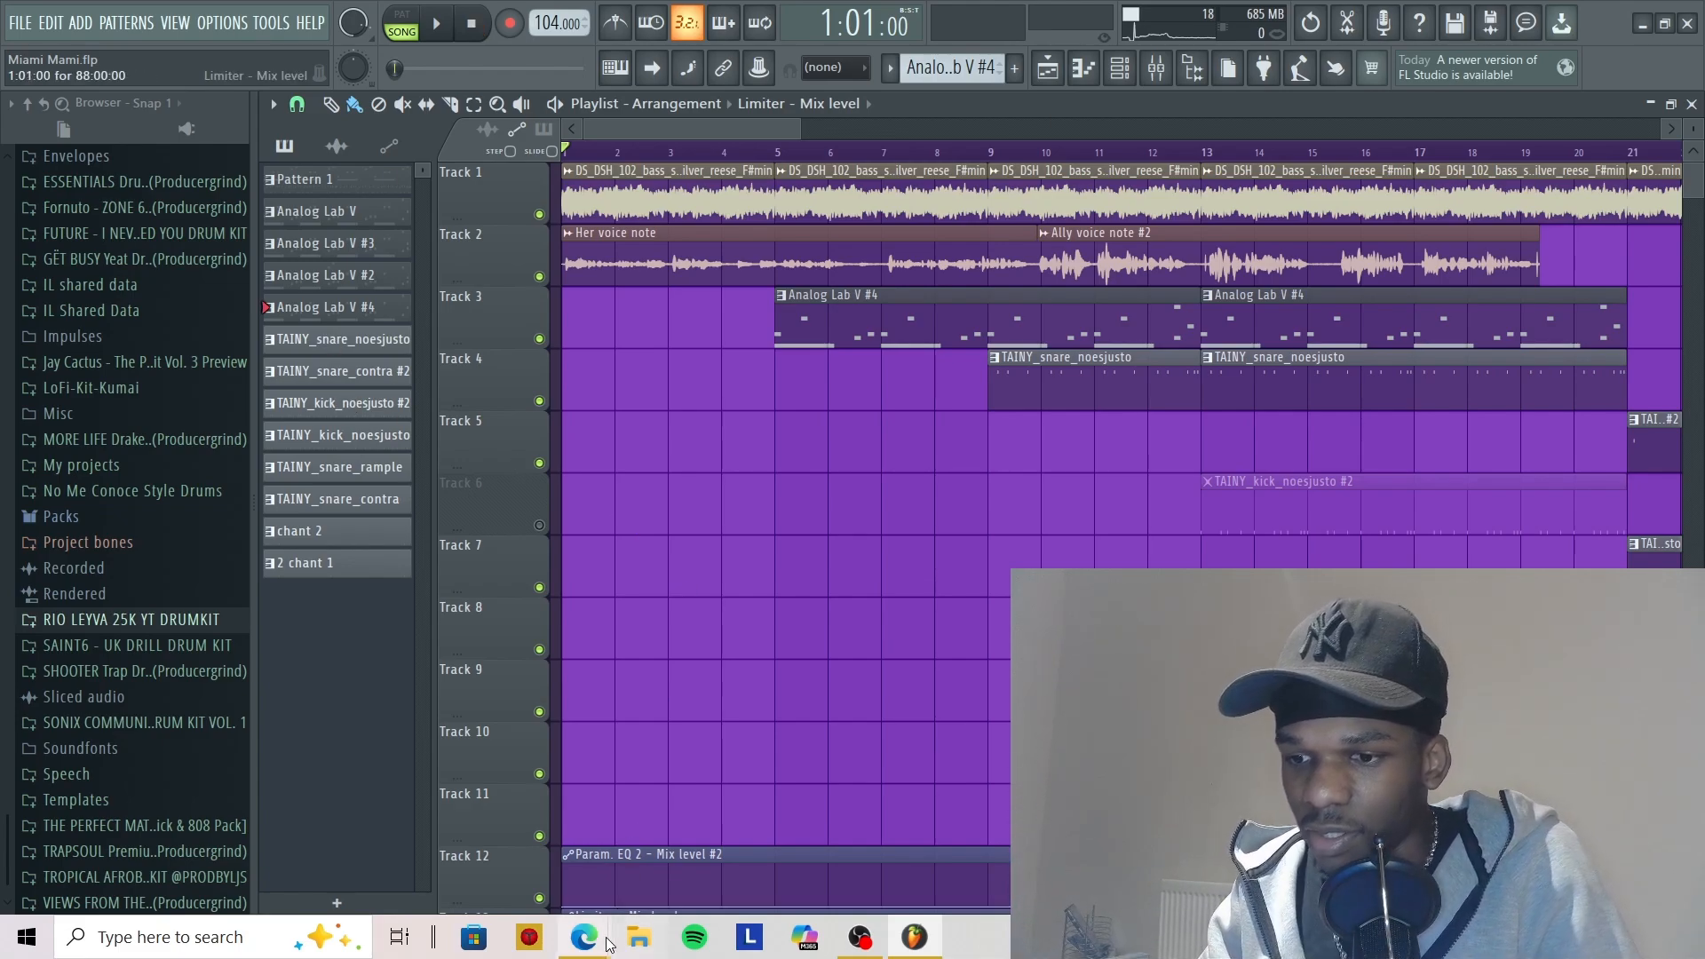
Switch to Microsoft Edge, open FreeConvert's M4A to MP3 converter from the search results, and check the browser's downloads list
mouse_move(600, 951)
click(662, 895)
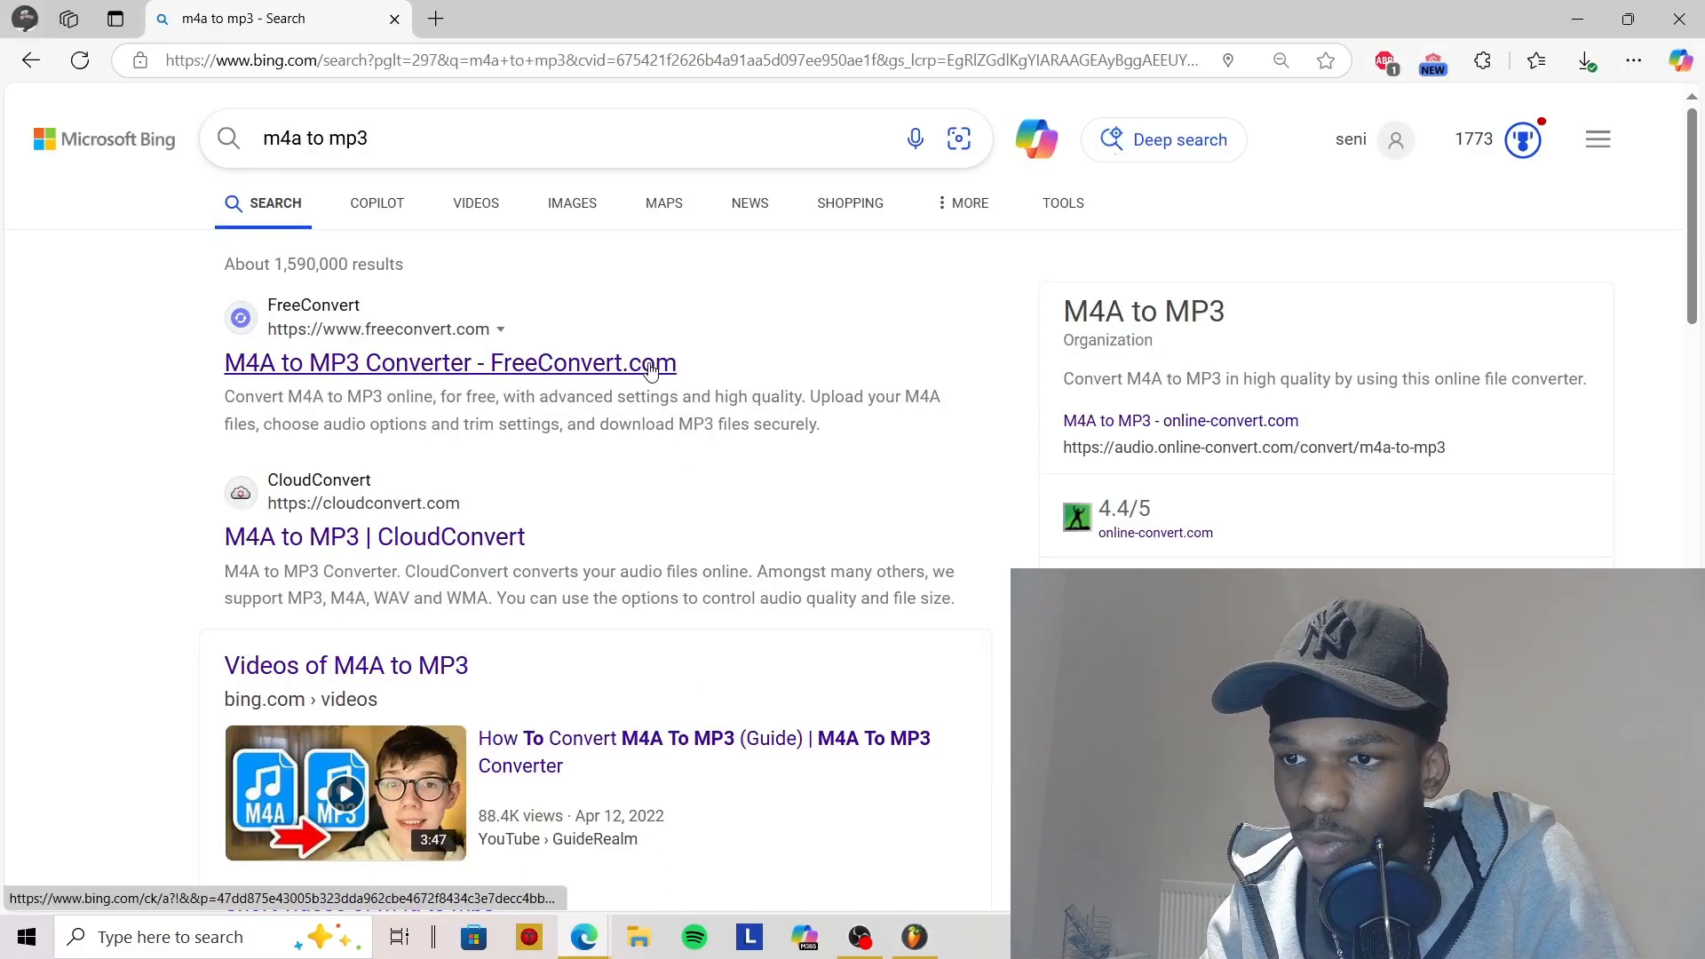
click(649, 364)
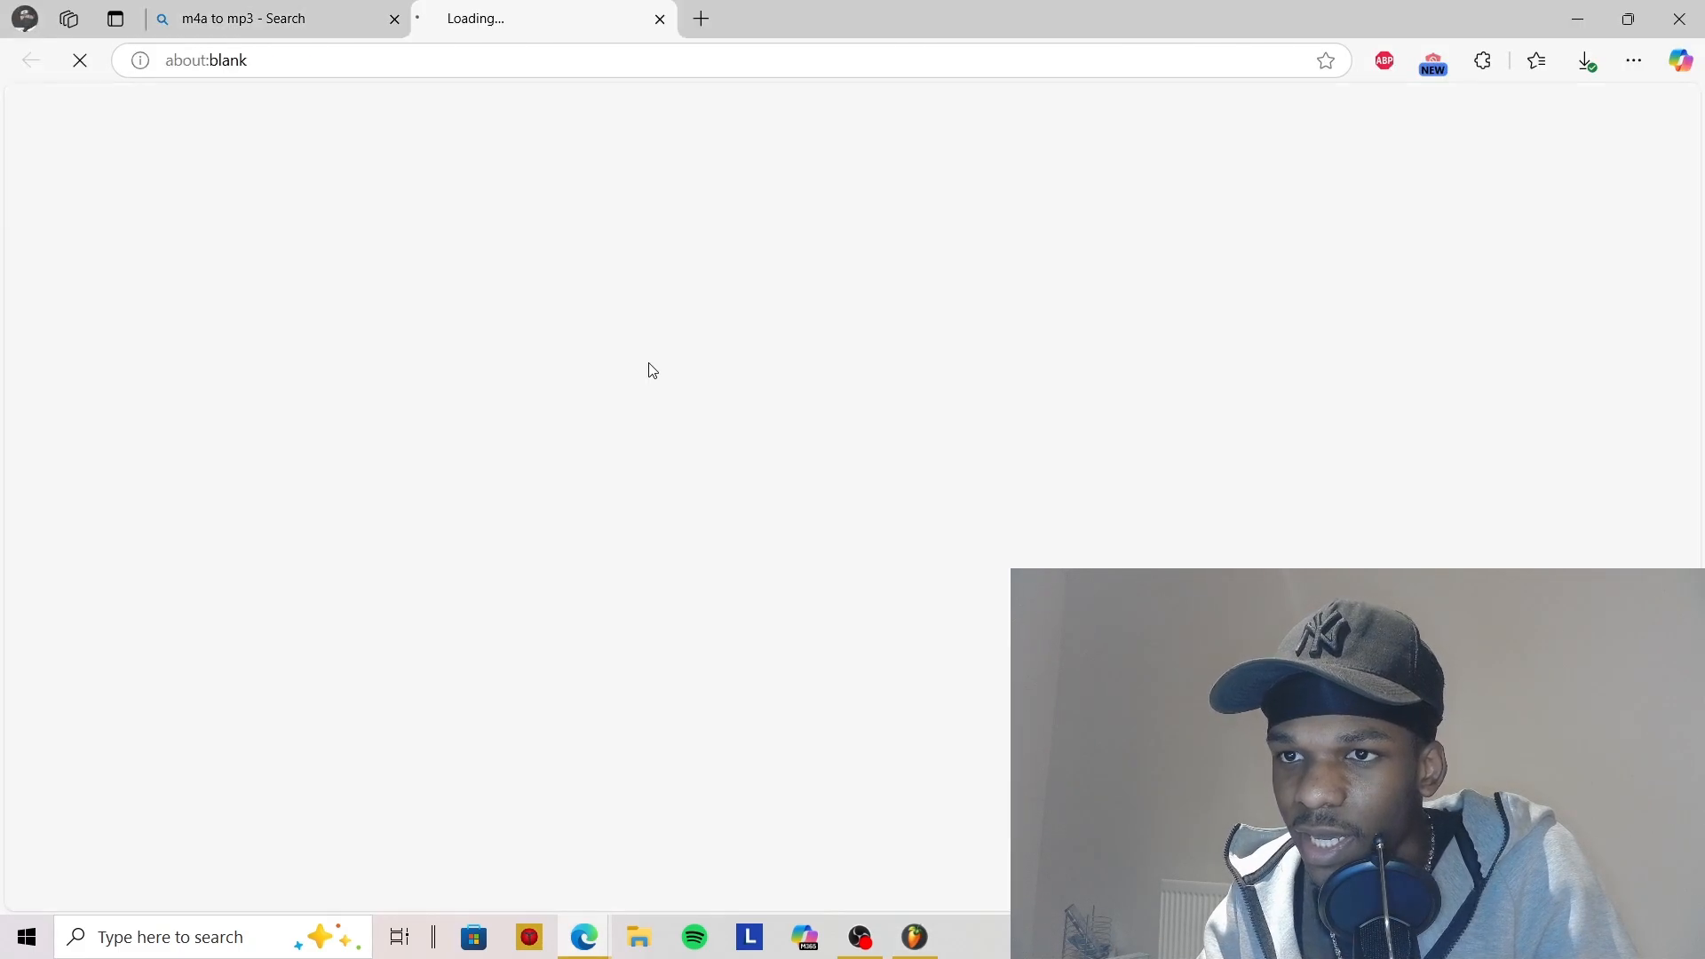
click(305, 9)
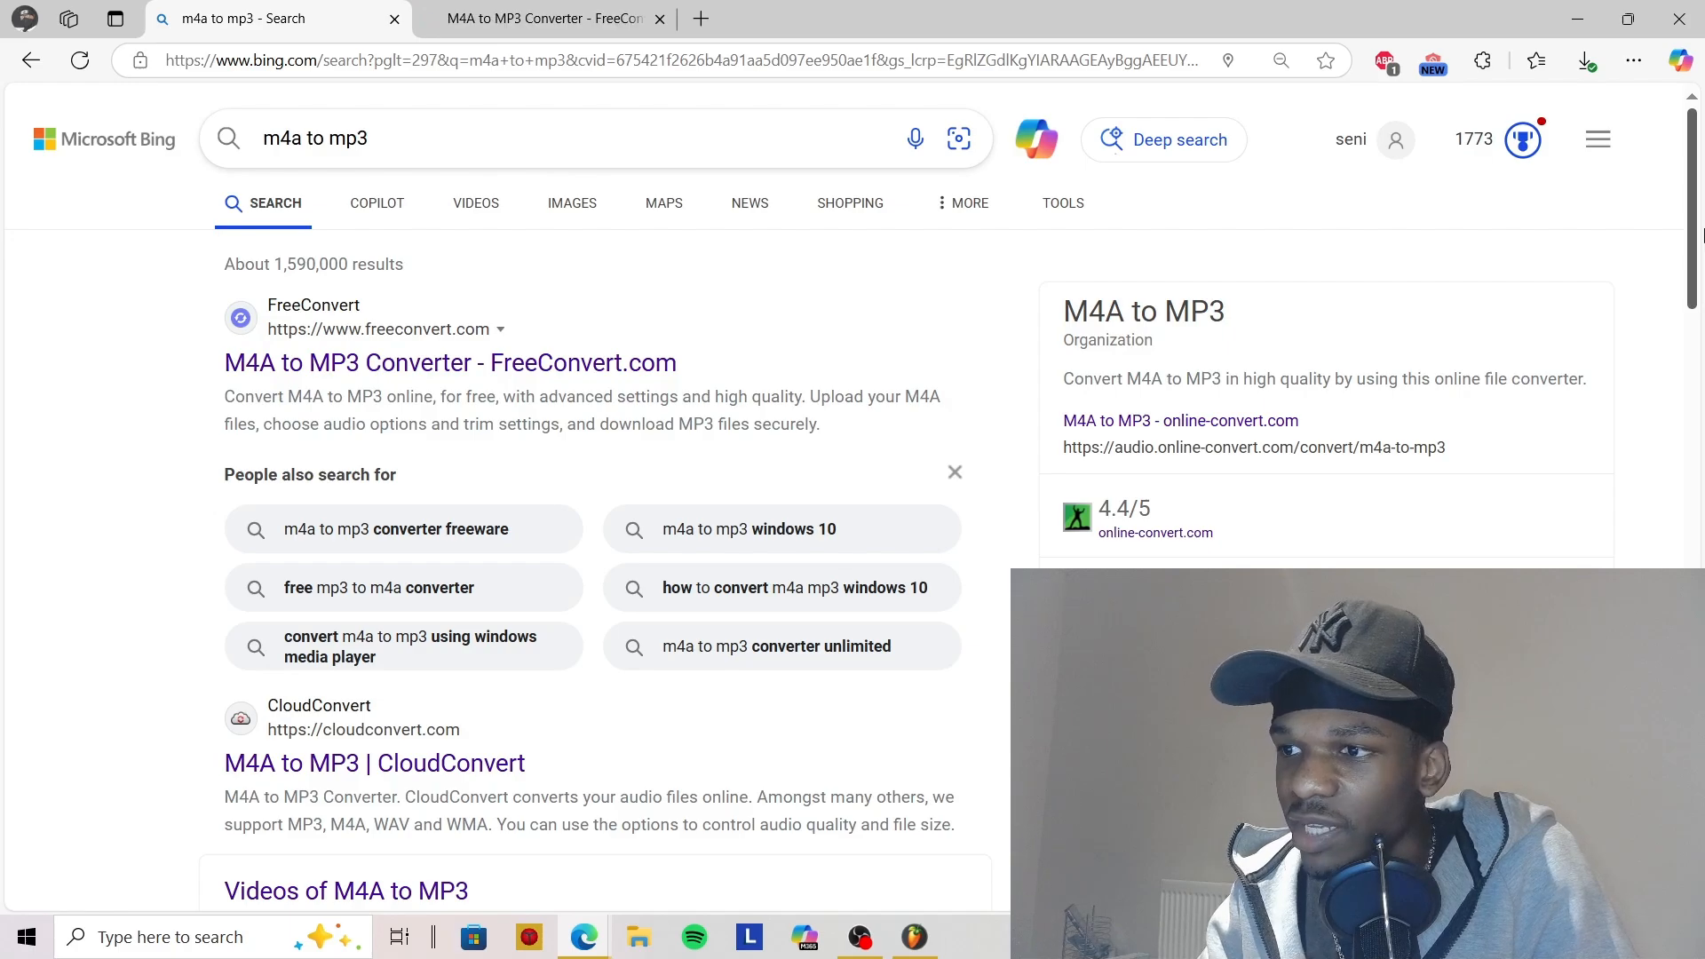
mouse_move(1703, 234)
mouse_down()
mouse_move(1697, 595)
mouse_move(1702, 226)
mouse_up()
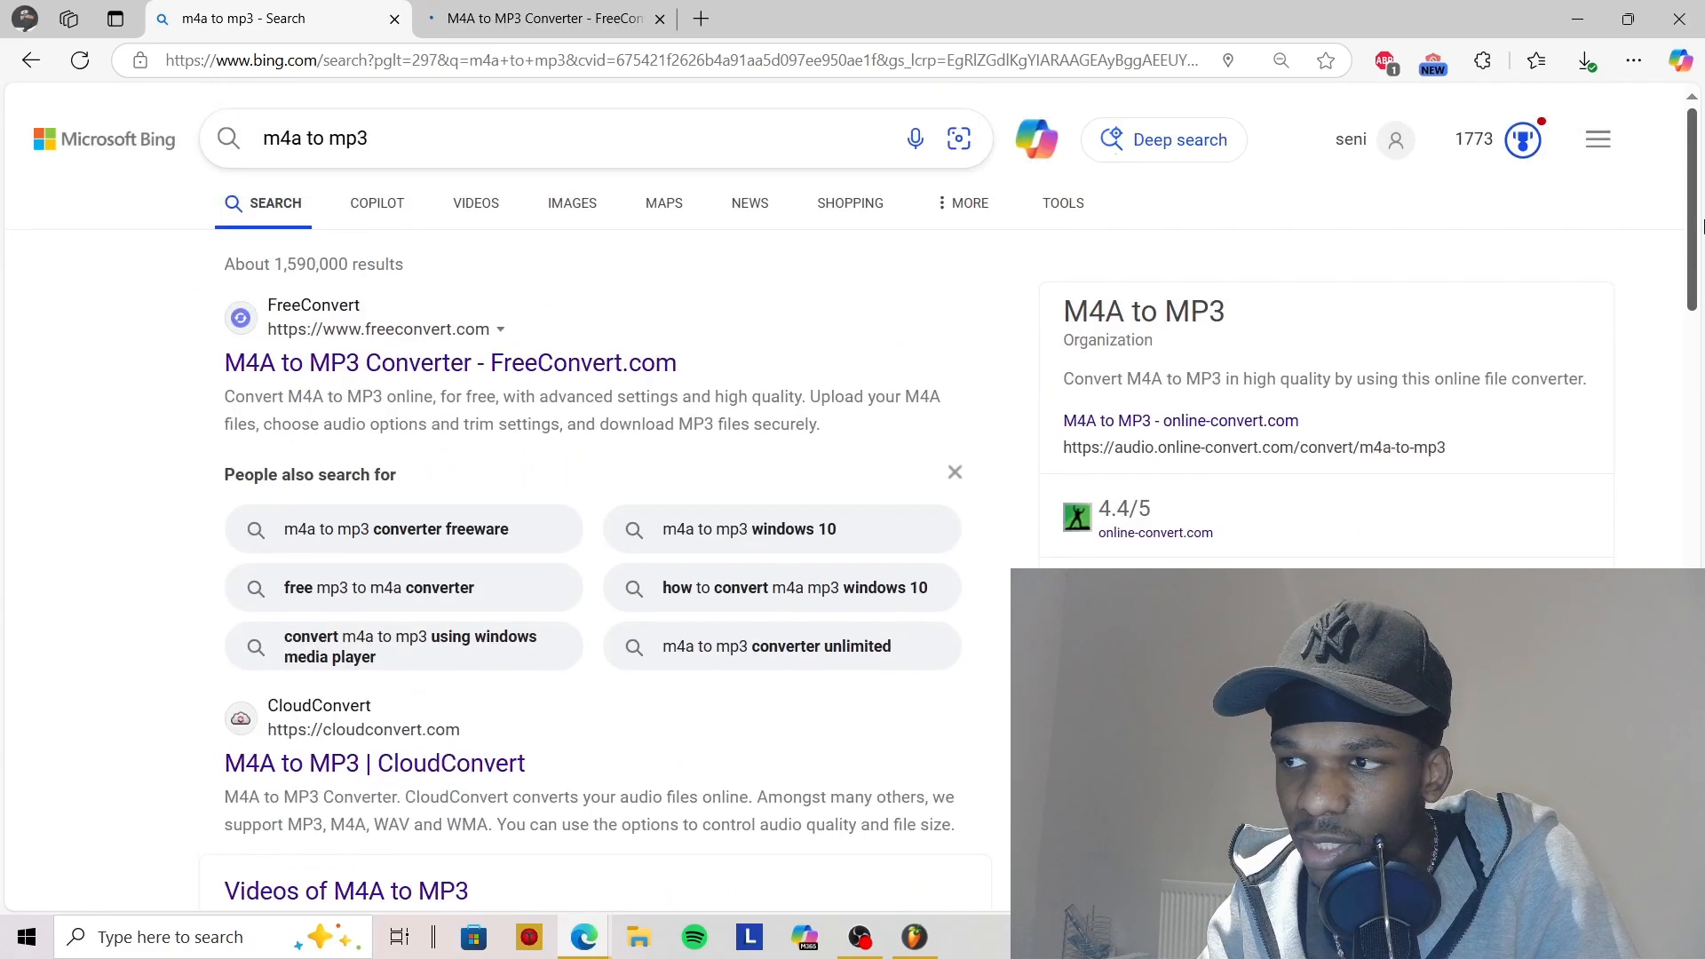
click(622, 9)
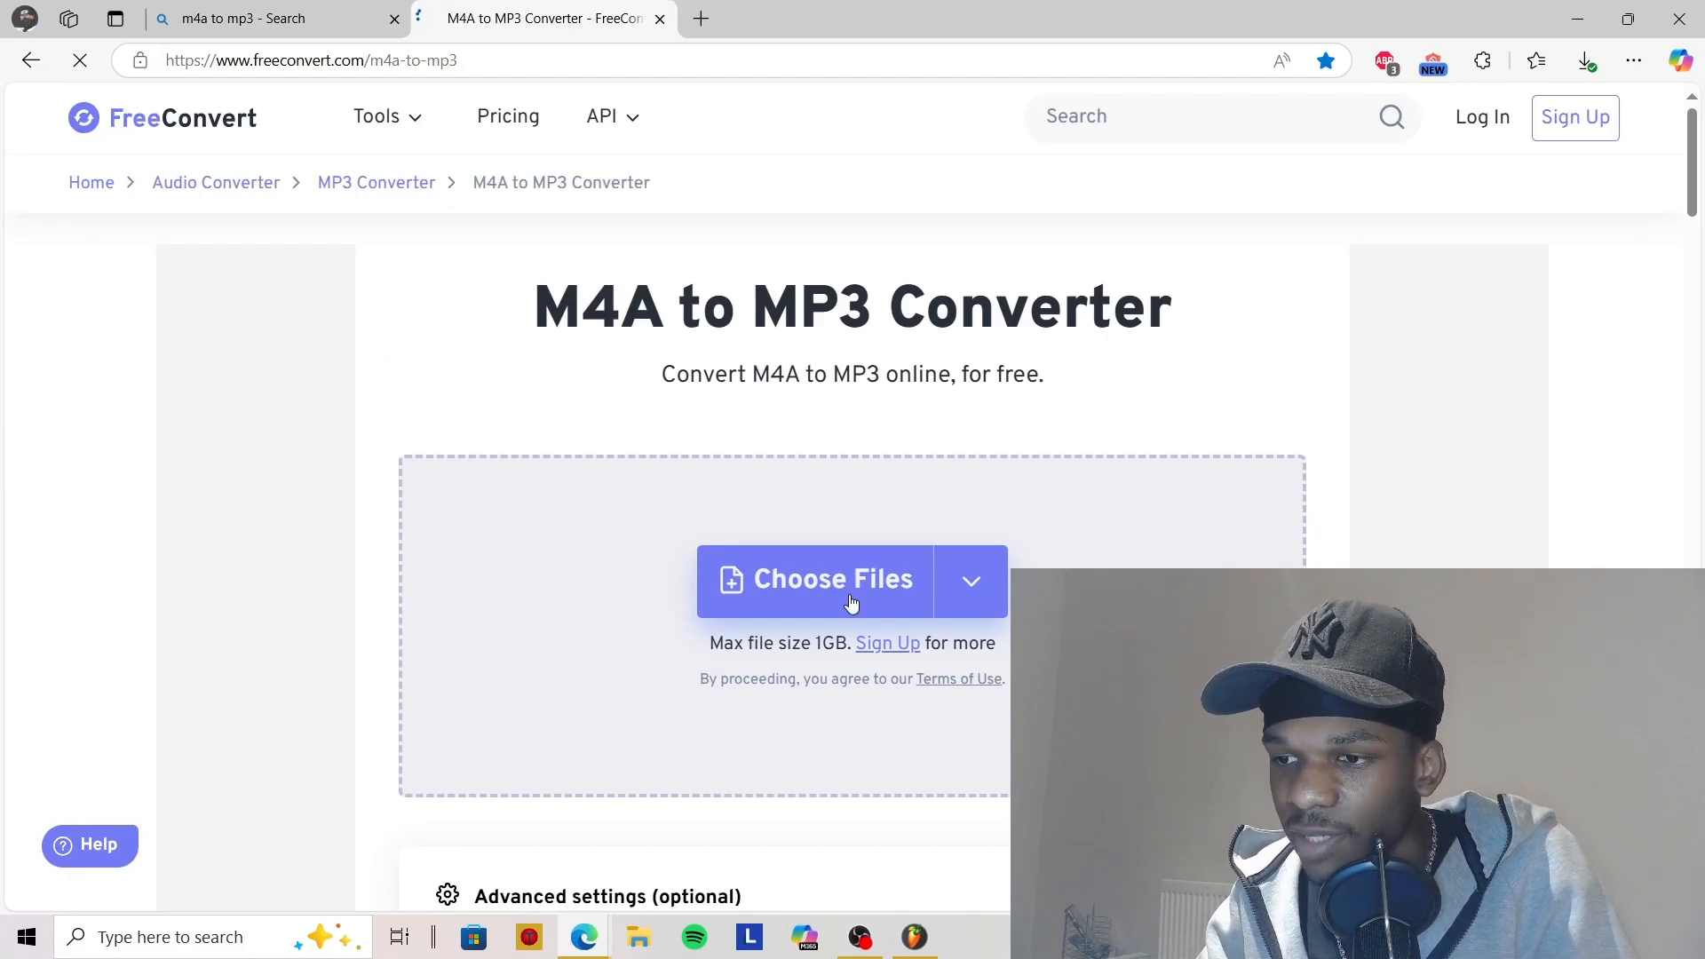
click(1604, 60)
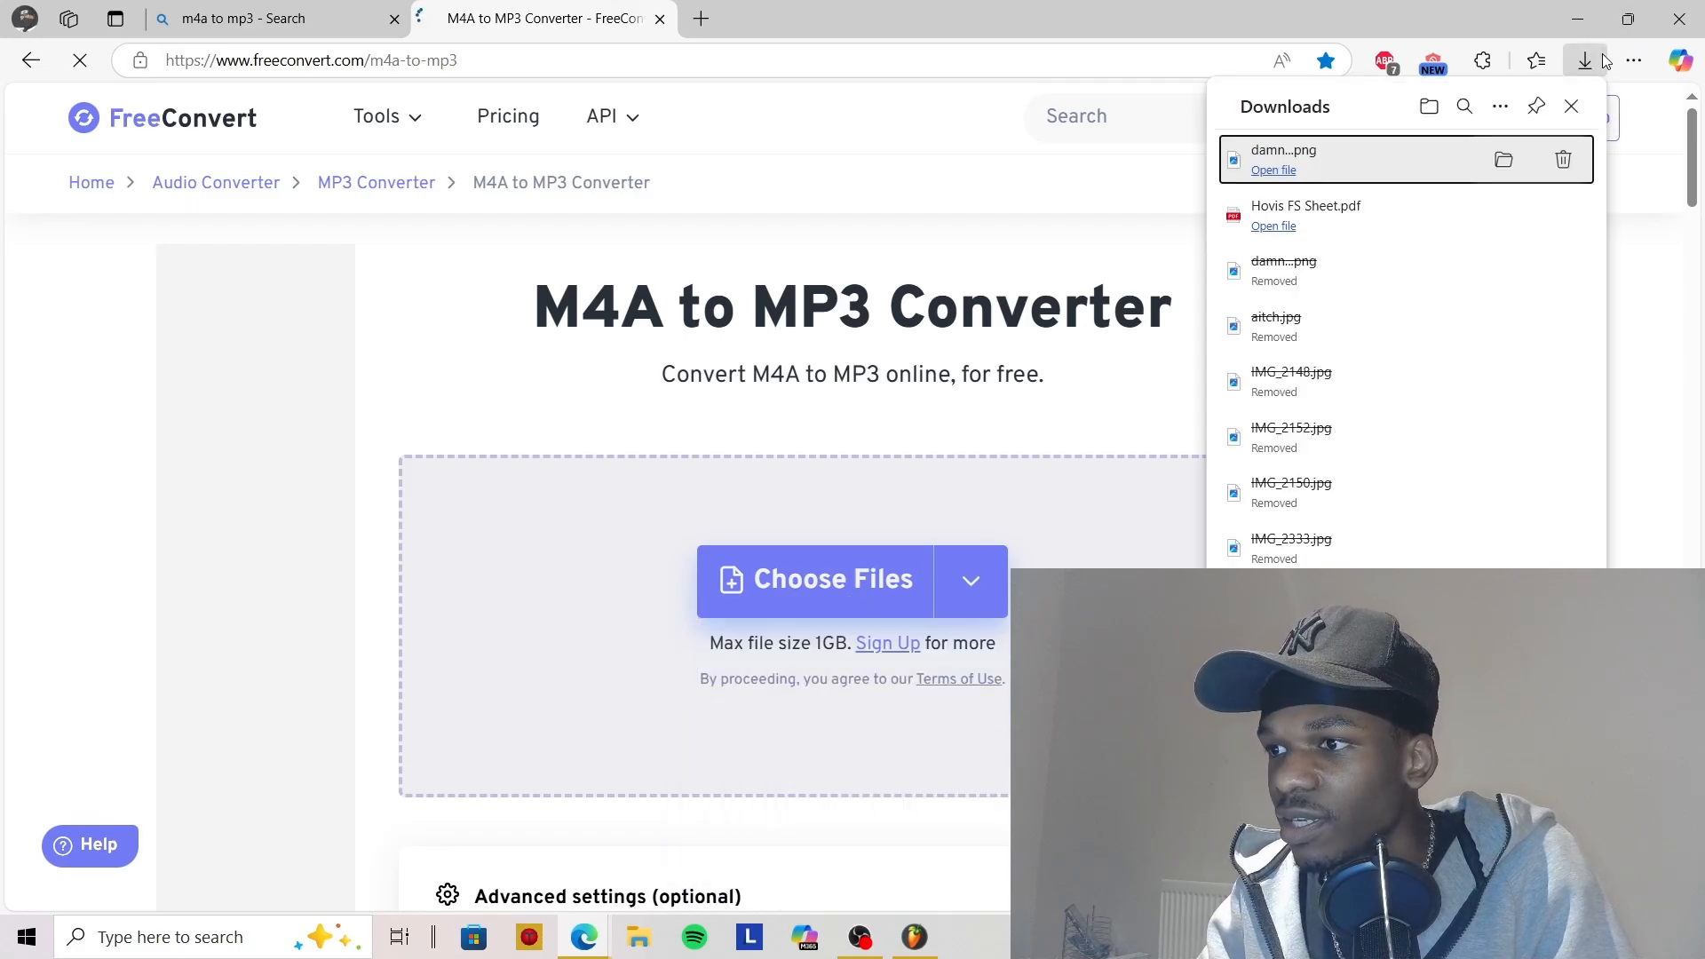
click(1604, 60)
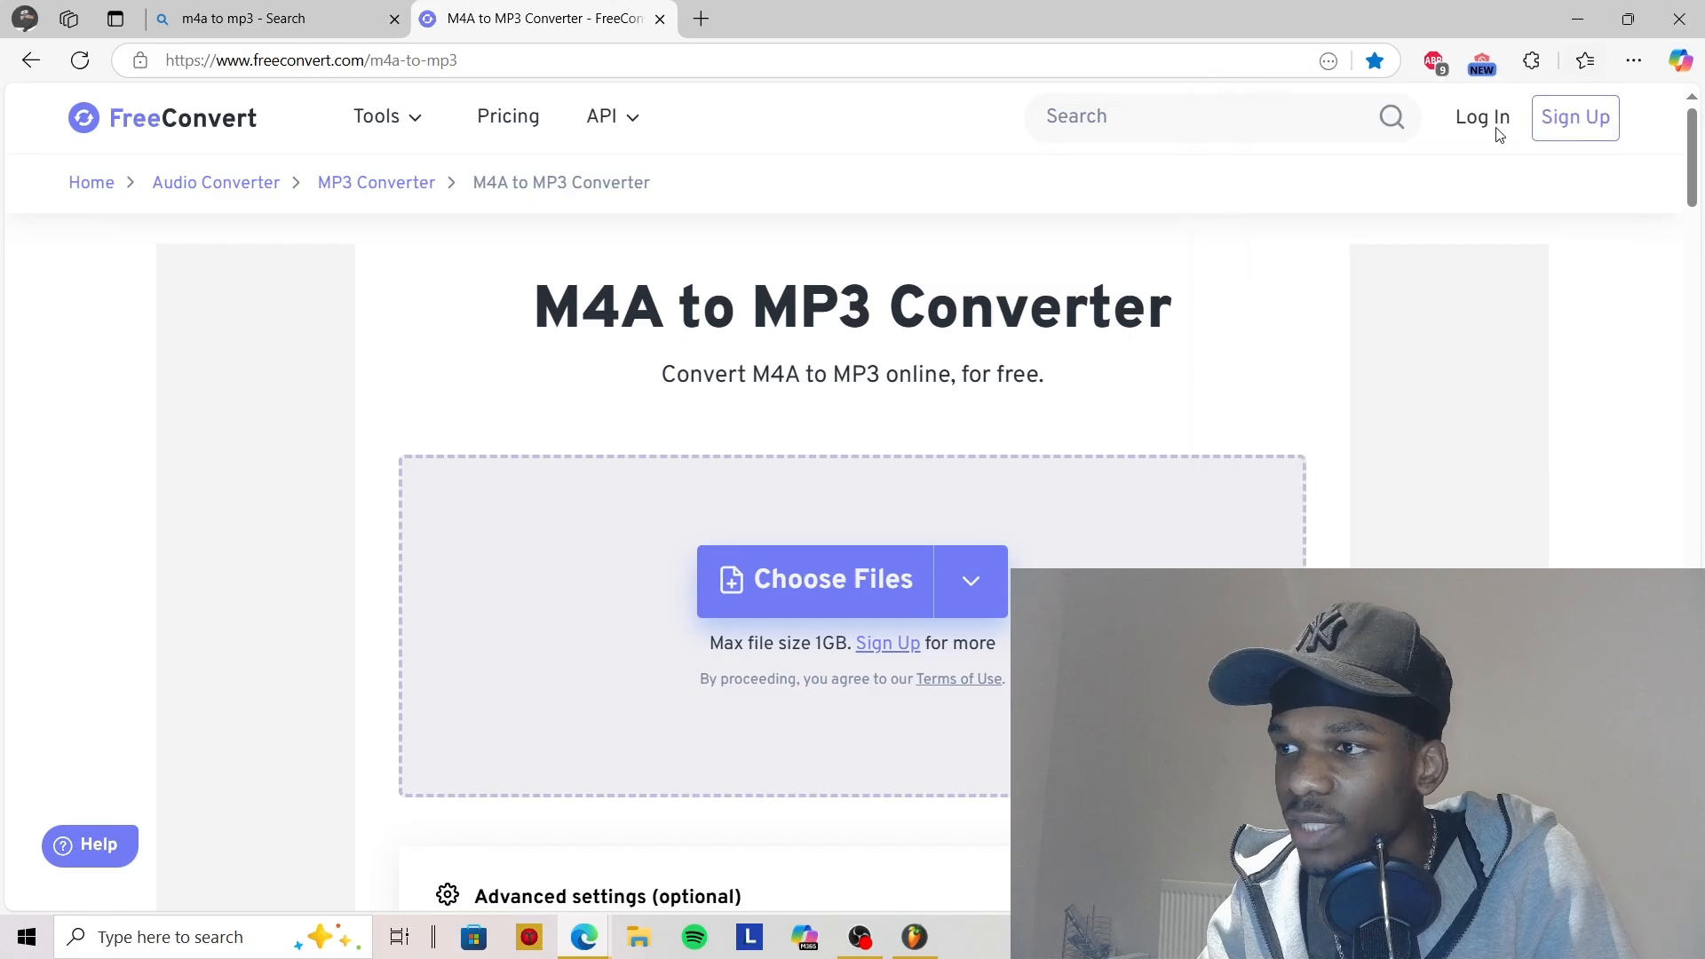
Return to FL Studio, solo the voice notes on Track 2, and bypass effect slots 1 to 7 on mixer Insert 12
click(915, 938)
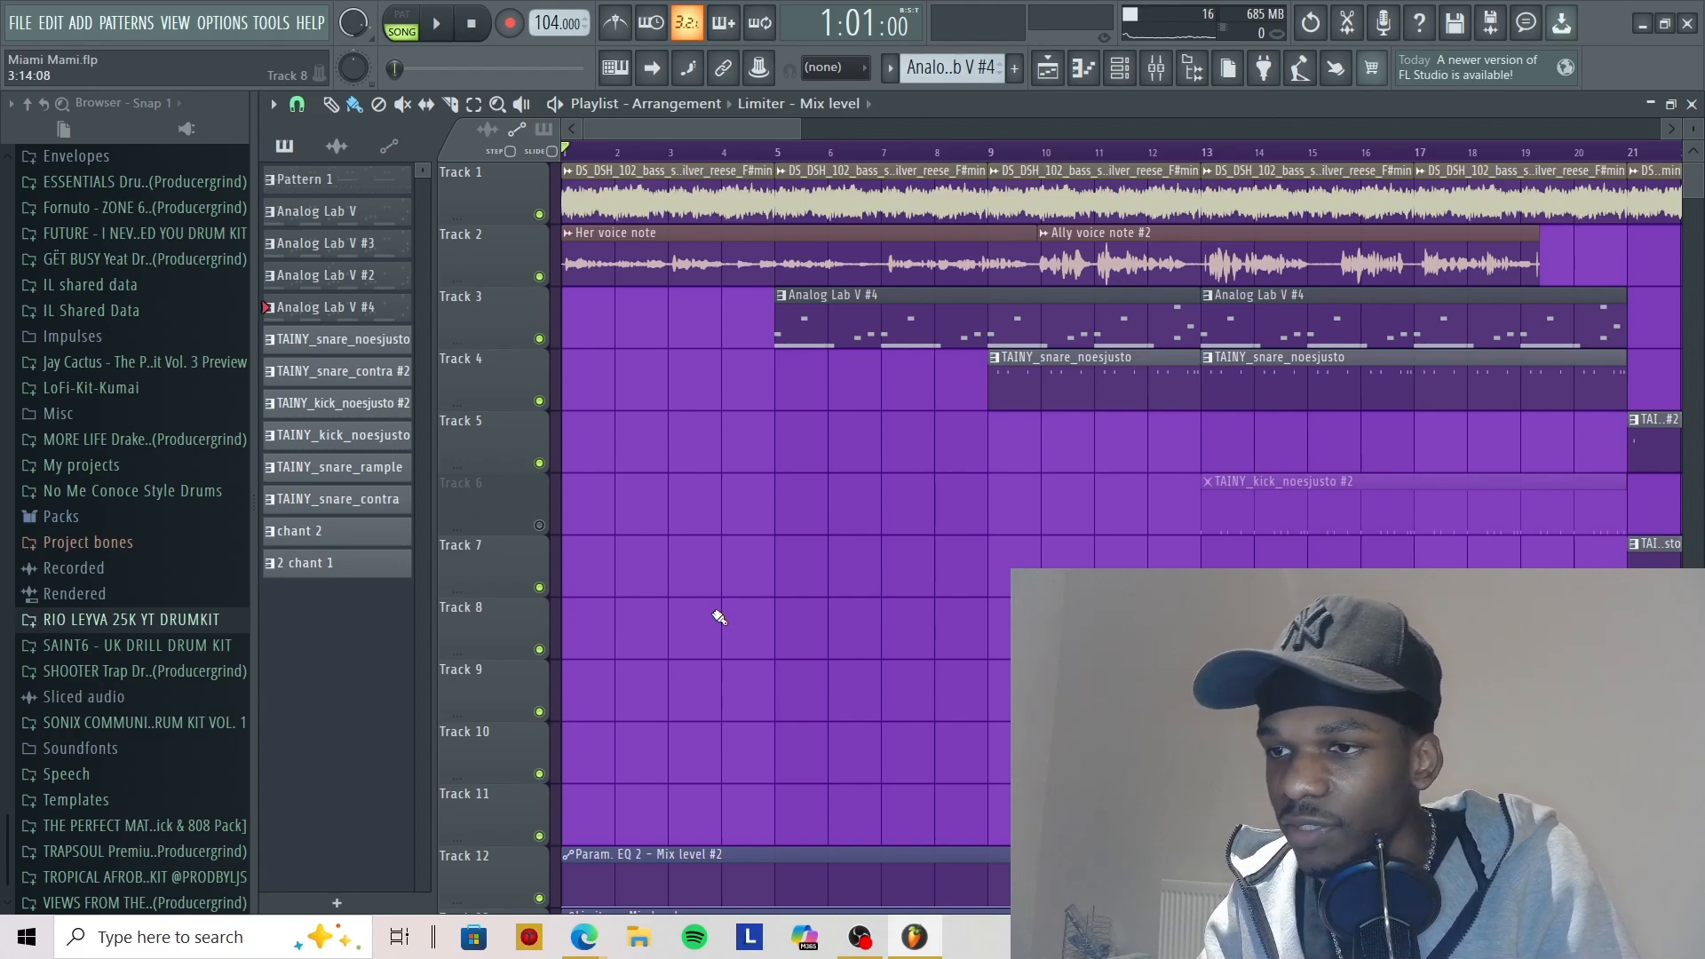
right_click(541, 277)
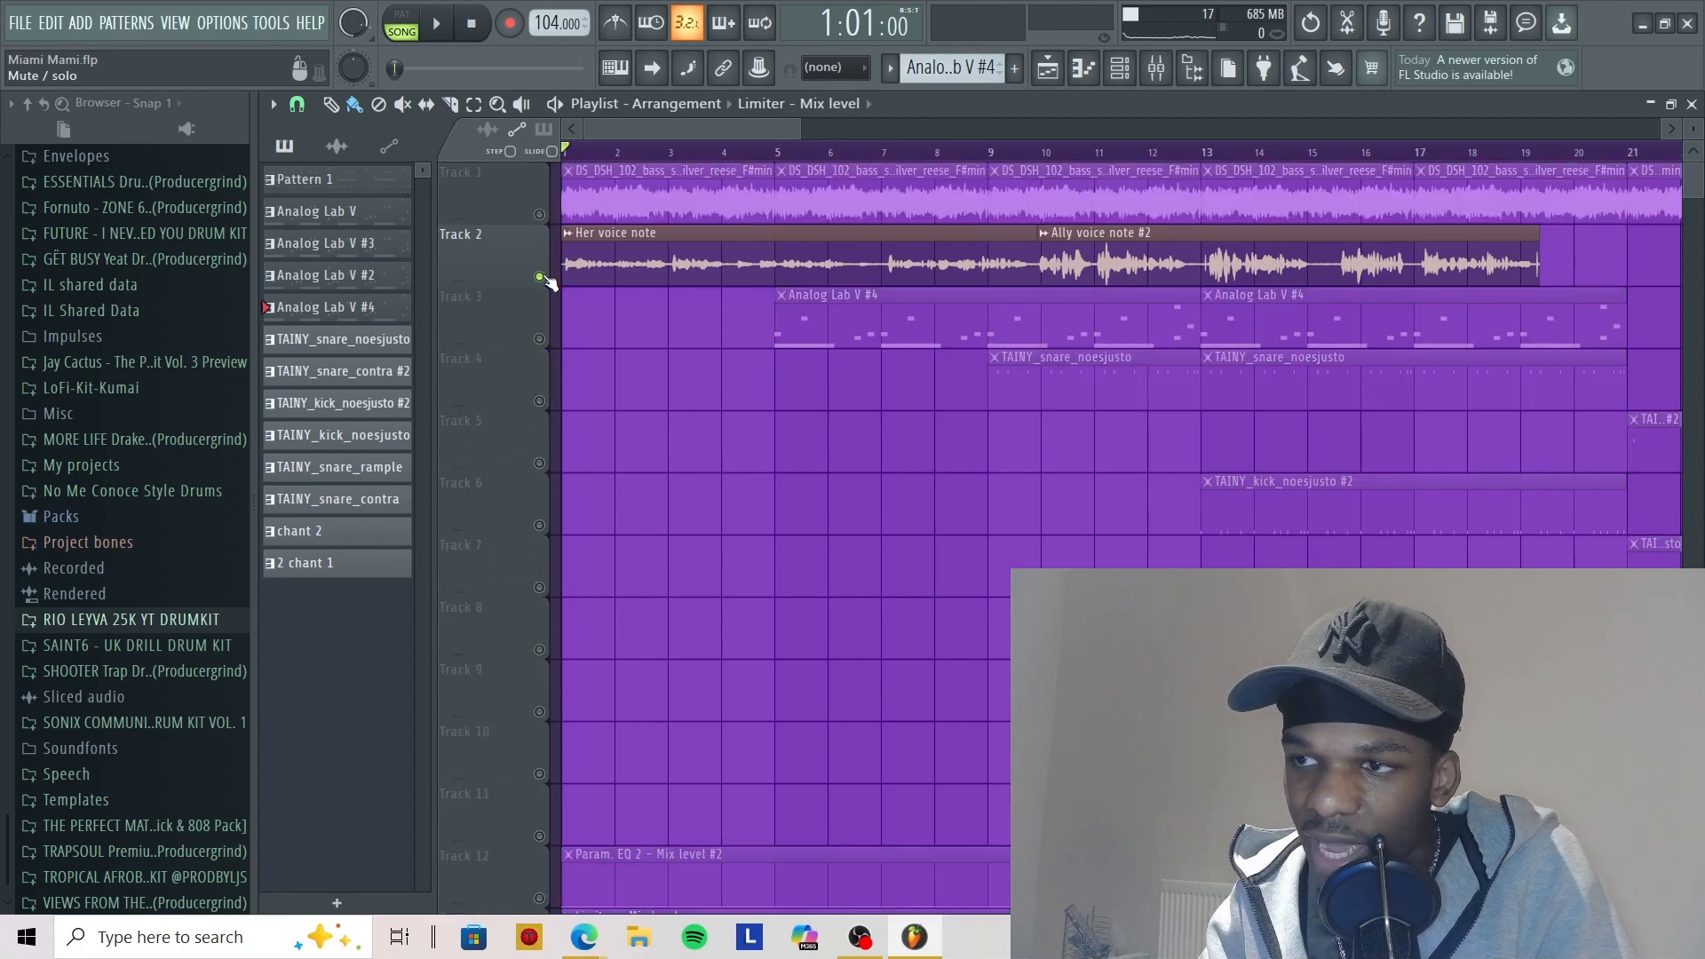
click(1157, 70)
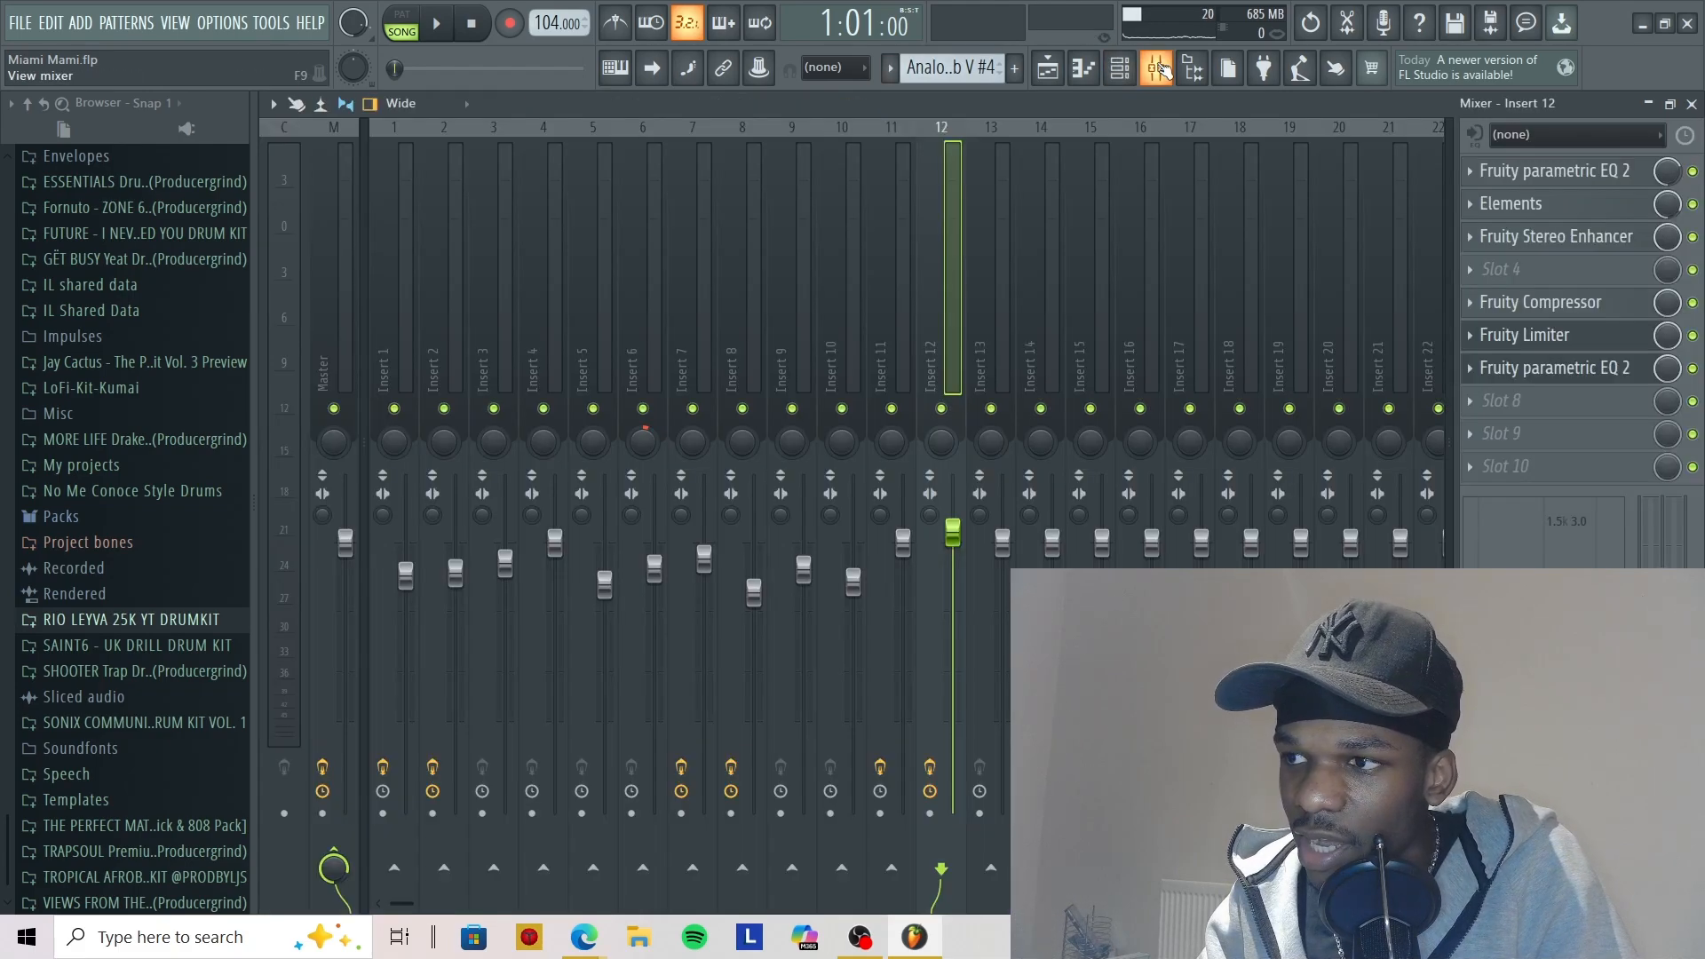
click(1693, 368)
click(1693, 335)
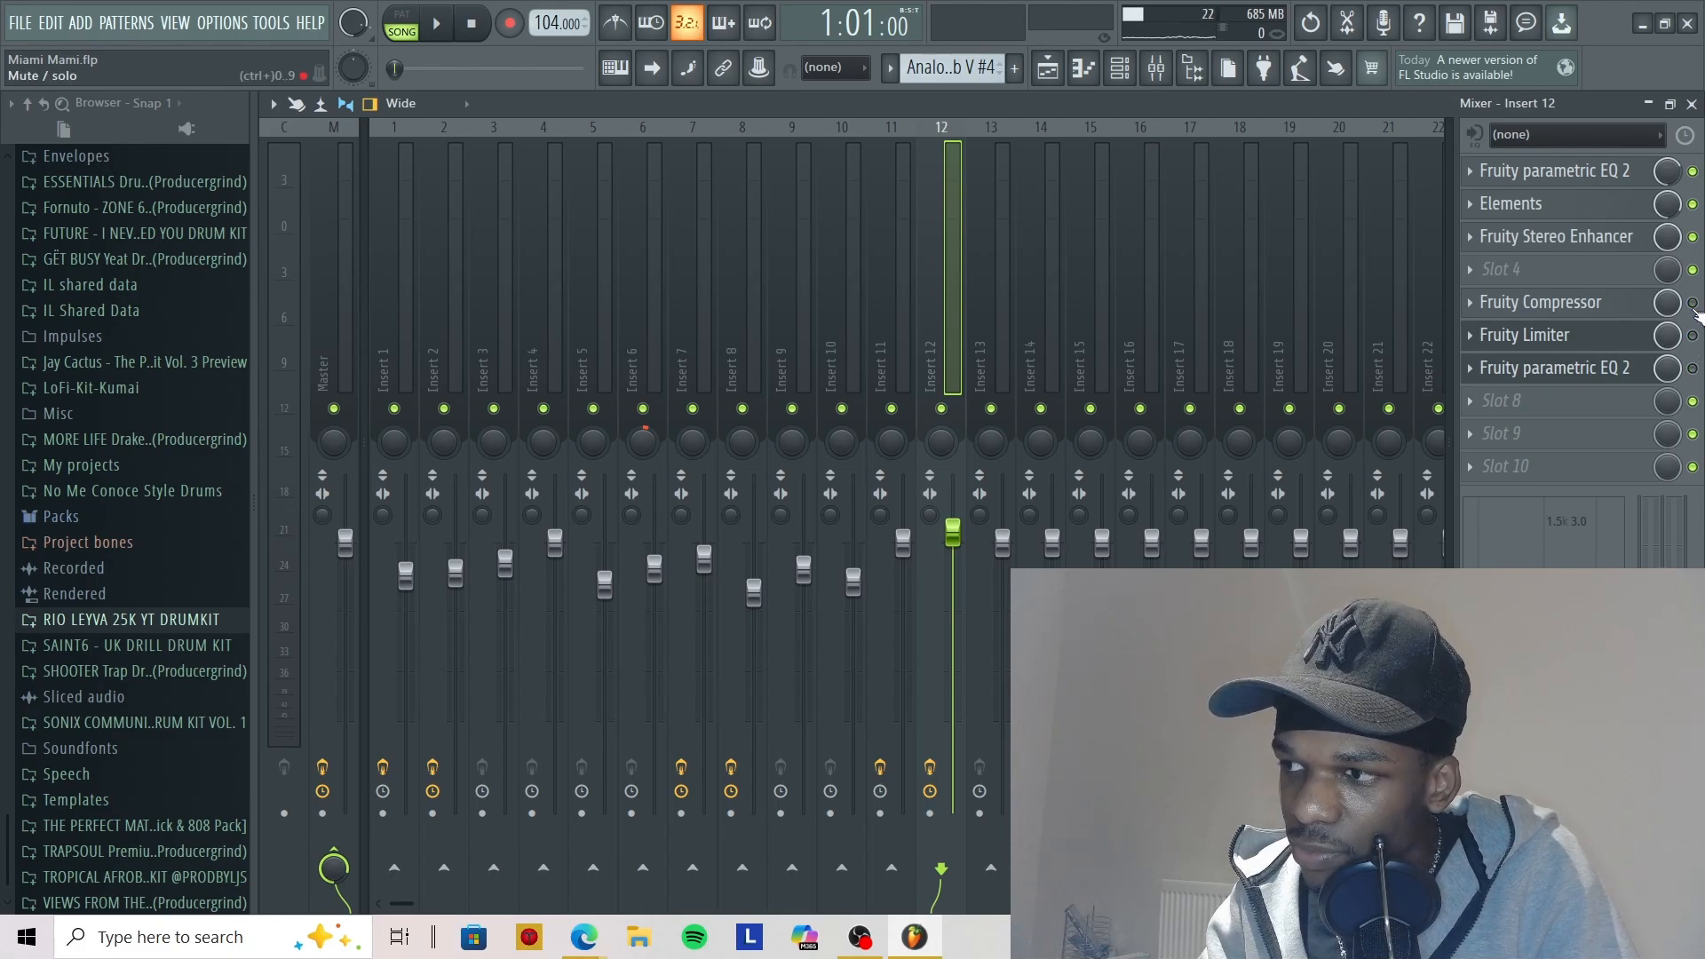
click(1693, 270)
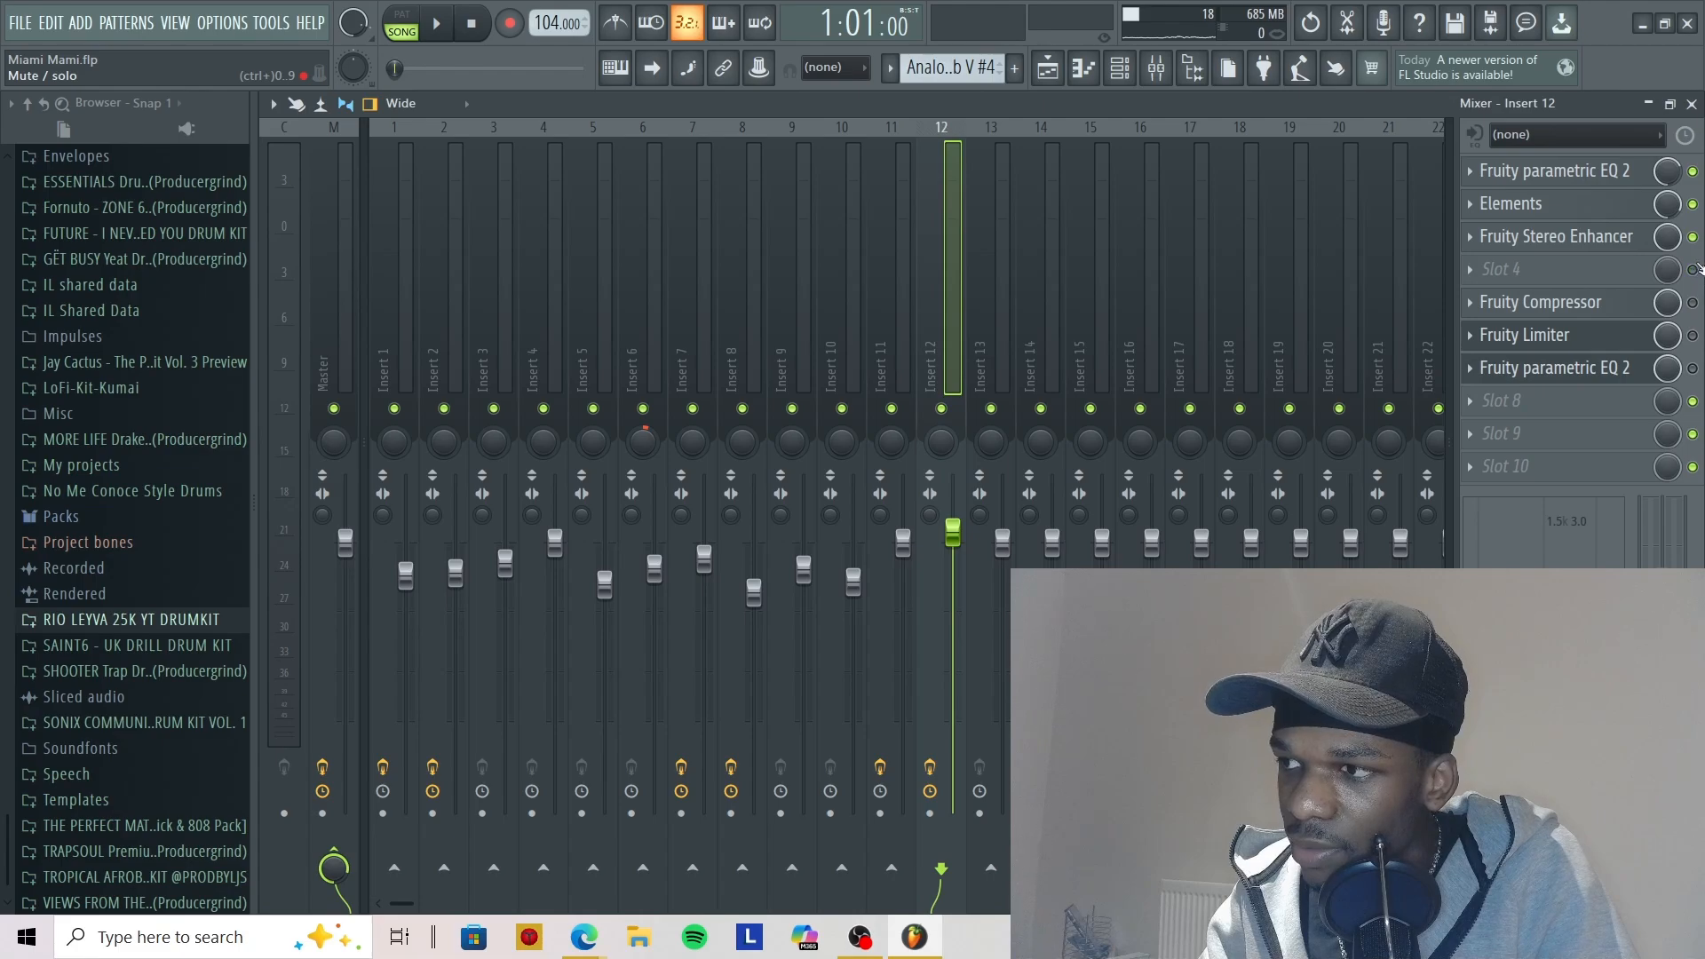
click(1693, 204)
click(1693, 171)
Play the soloed voice notes from the start without their effects, and stop playback
key(space)
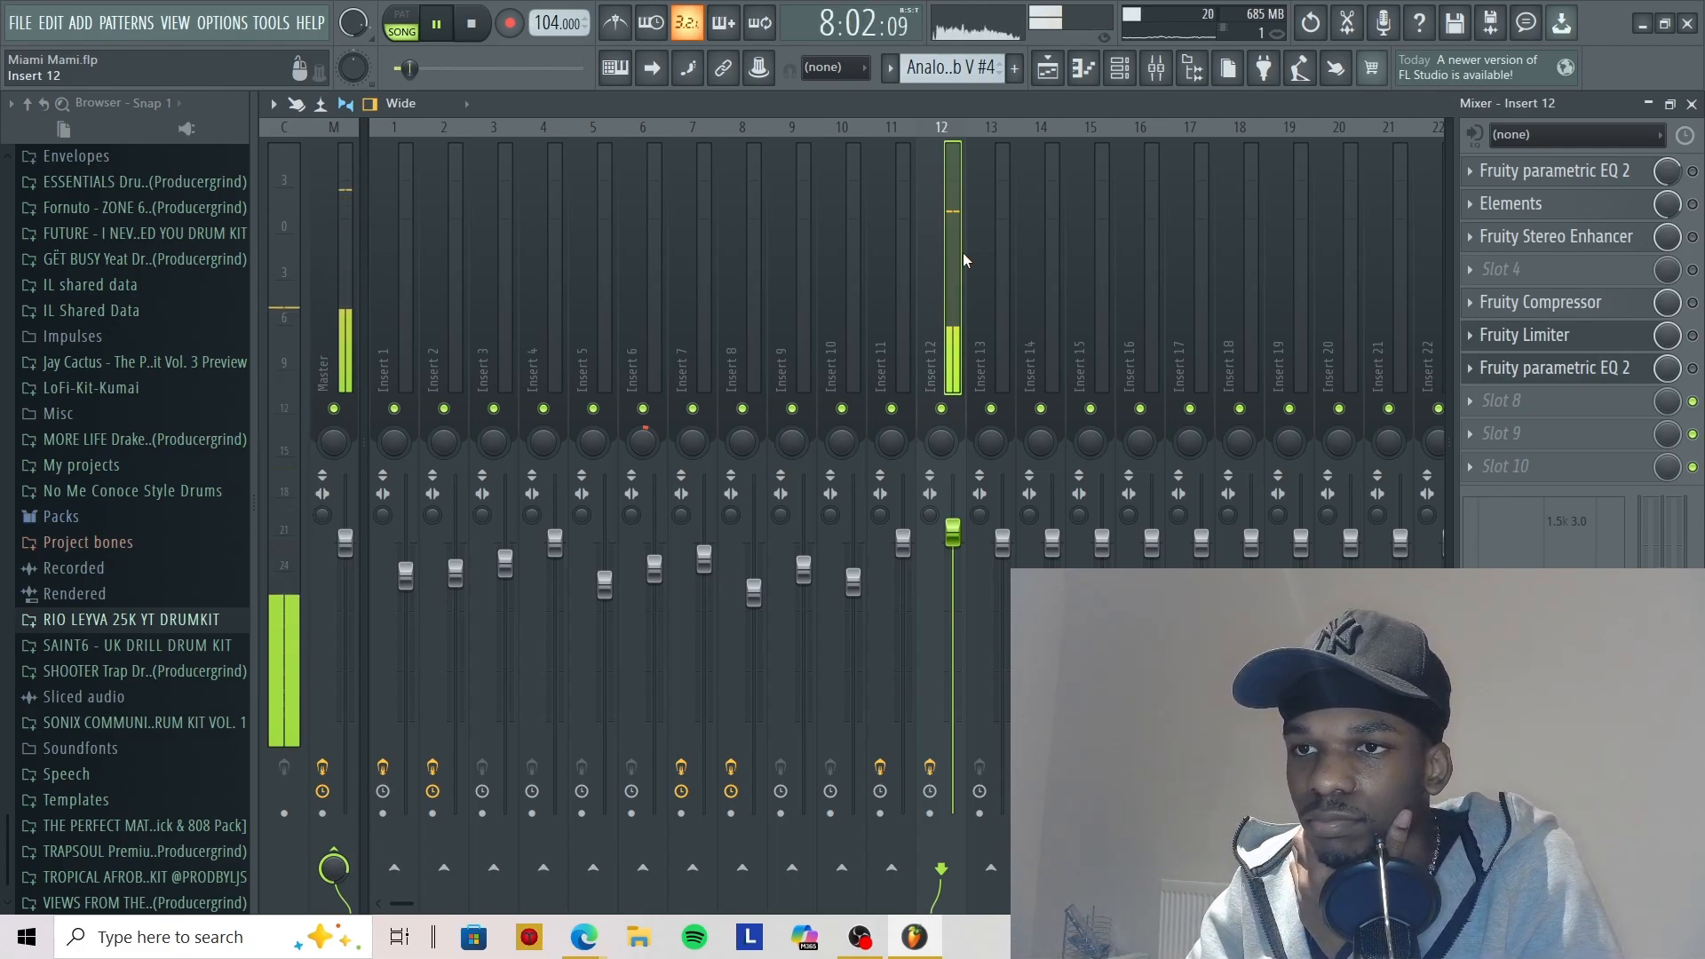
key(space)
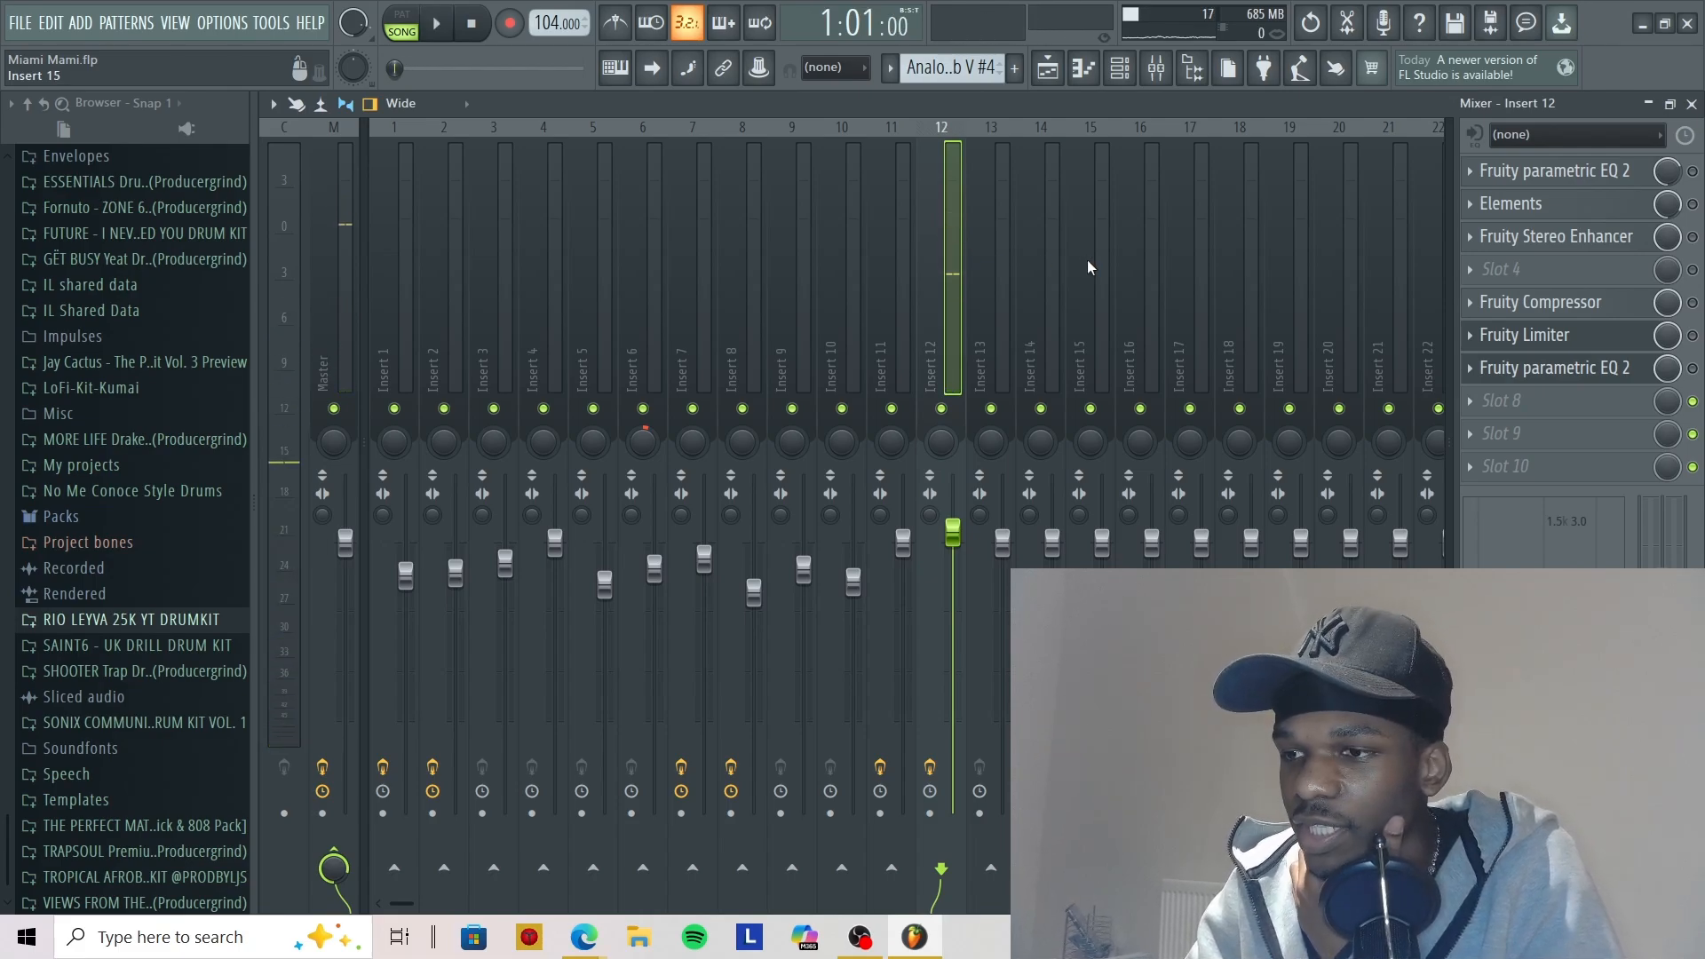
Solo Track 1 together with Track 3 in the playlist and listen to the two tracks without the voice notes
click(1048, 69)
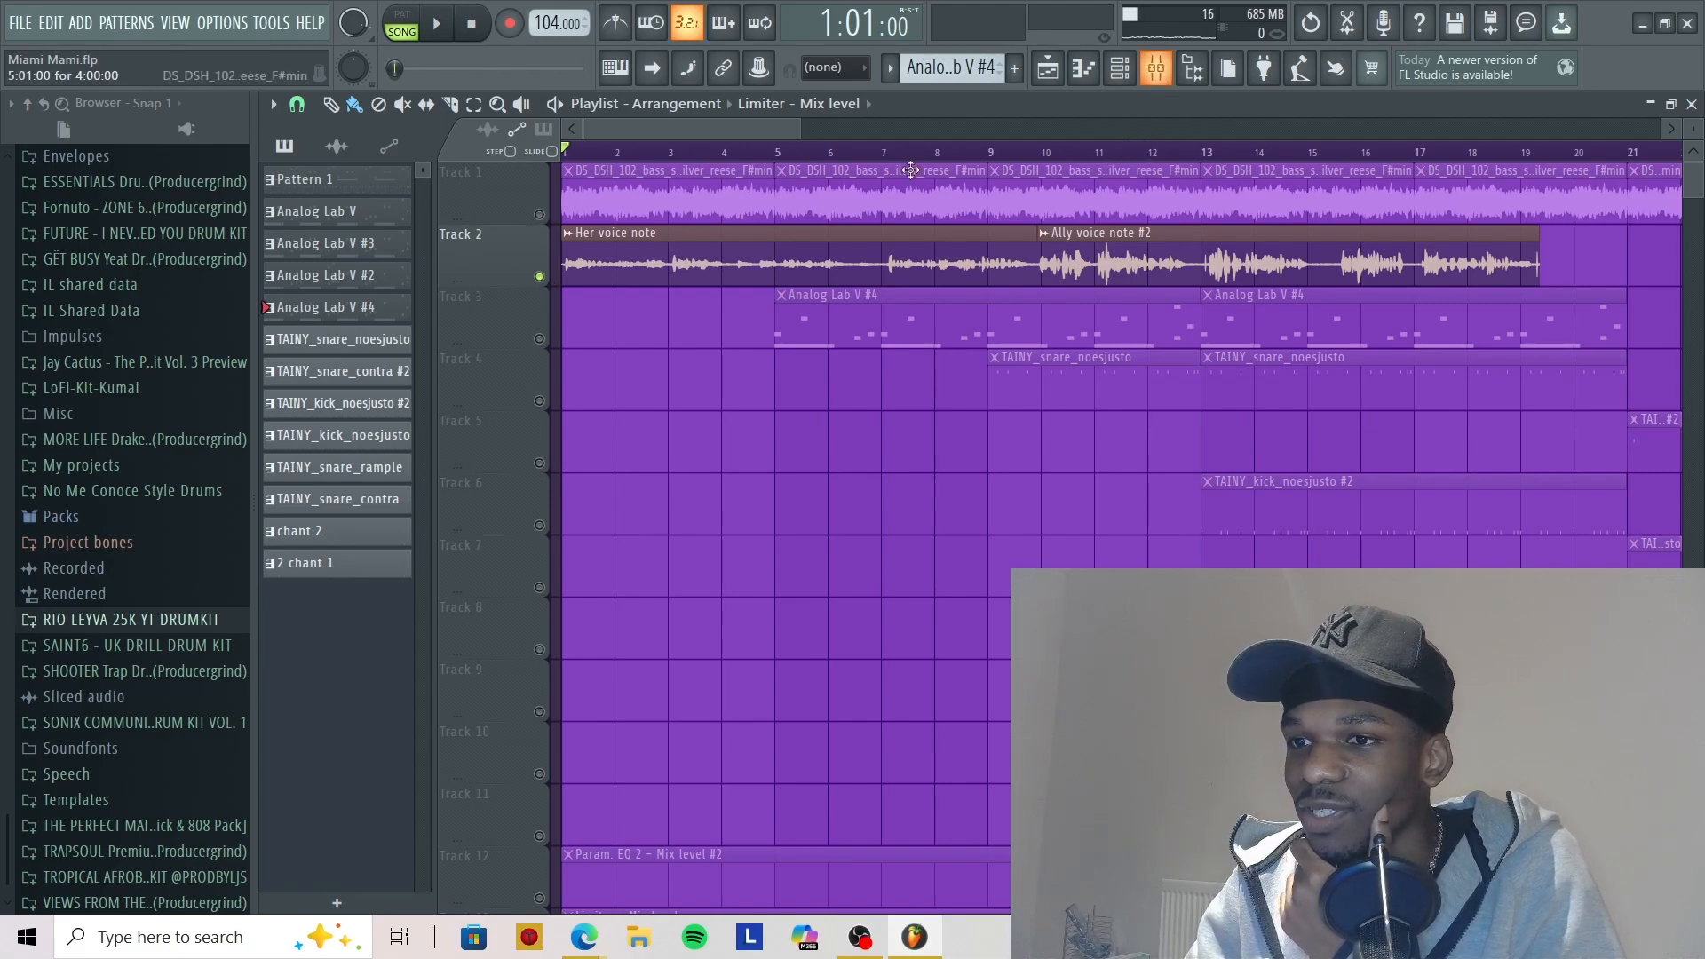
right_click(540, 215)
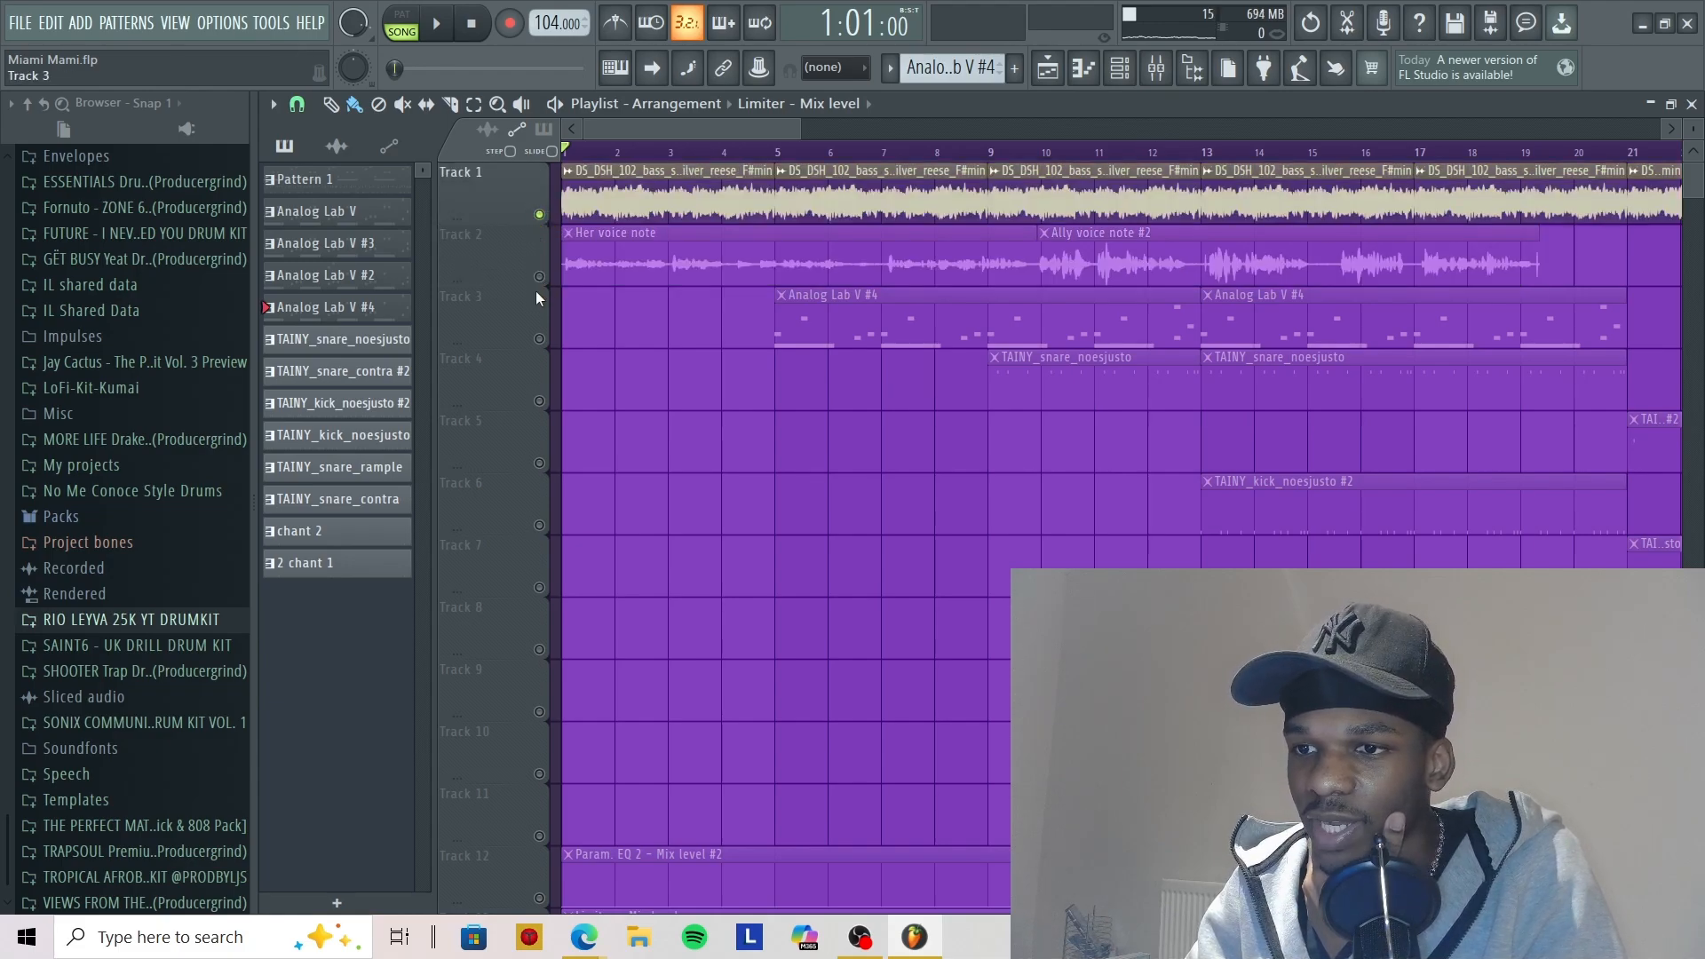
click(539, 338)
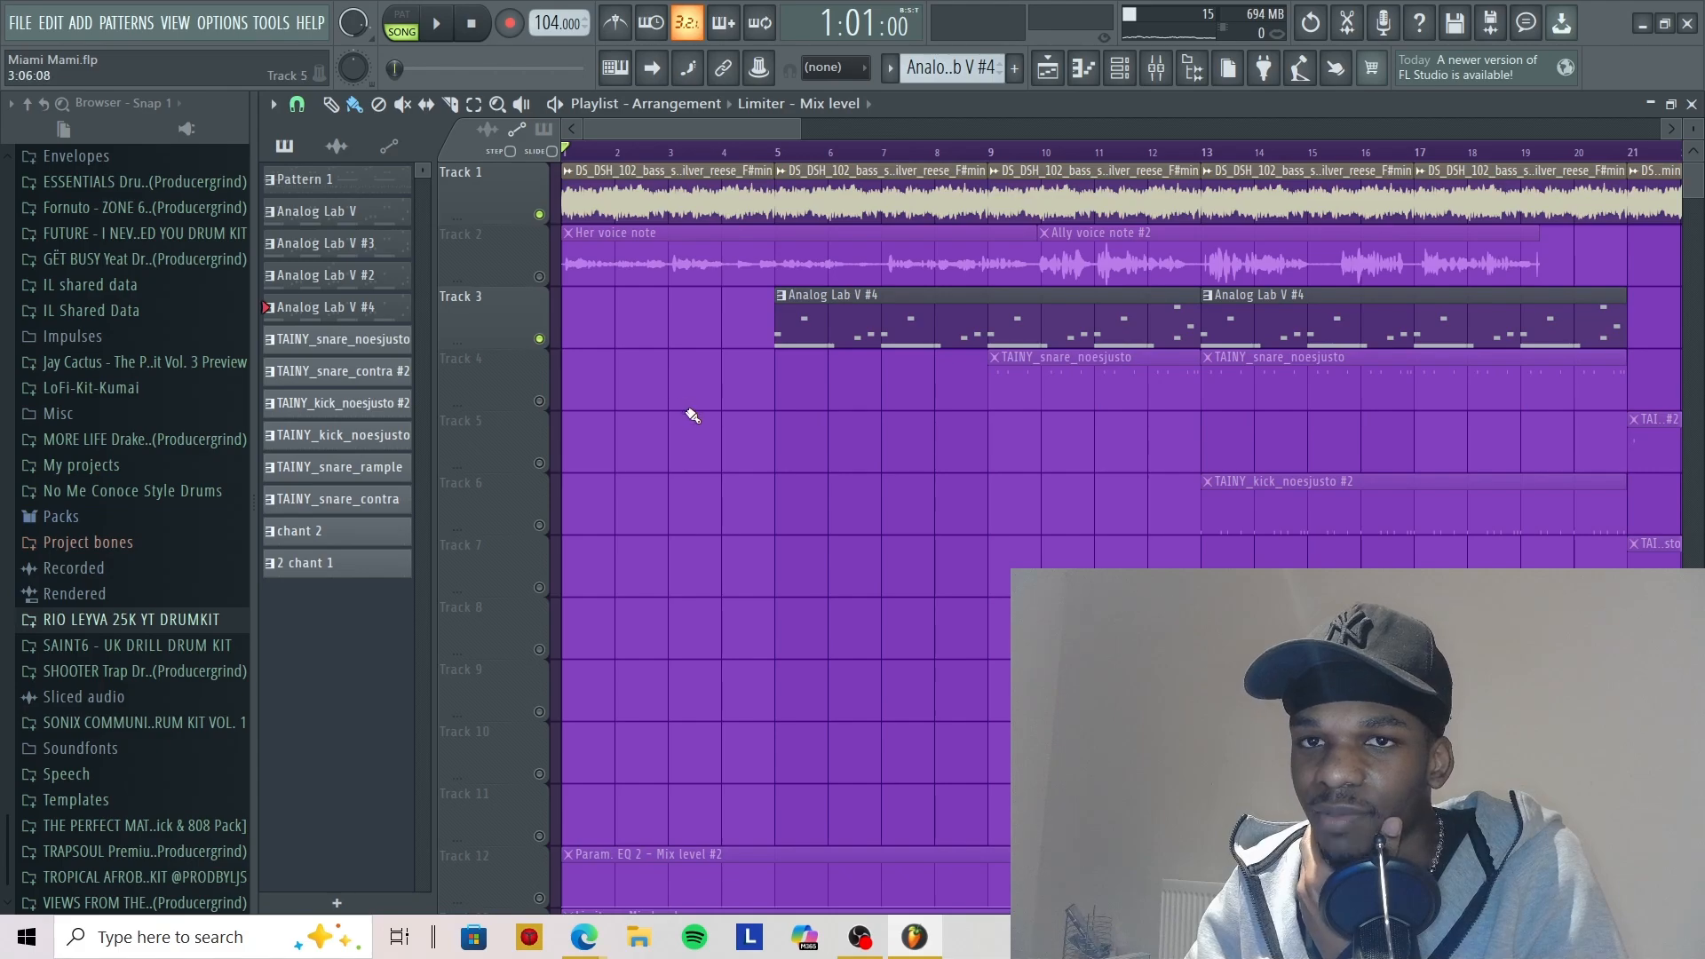
key(space)
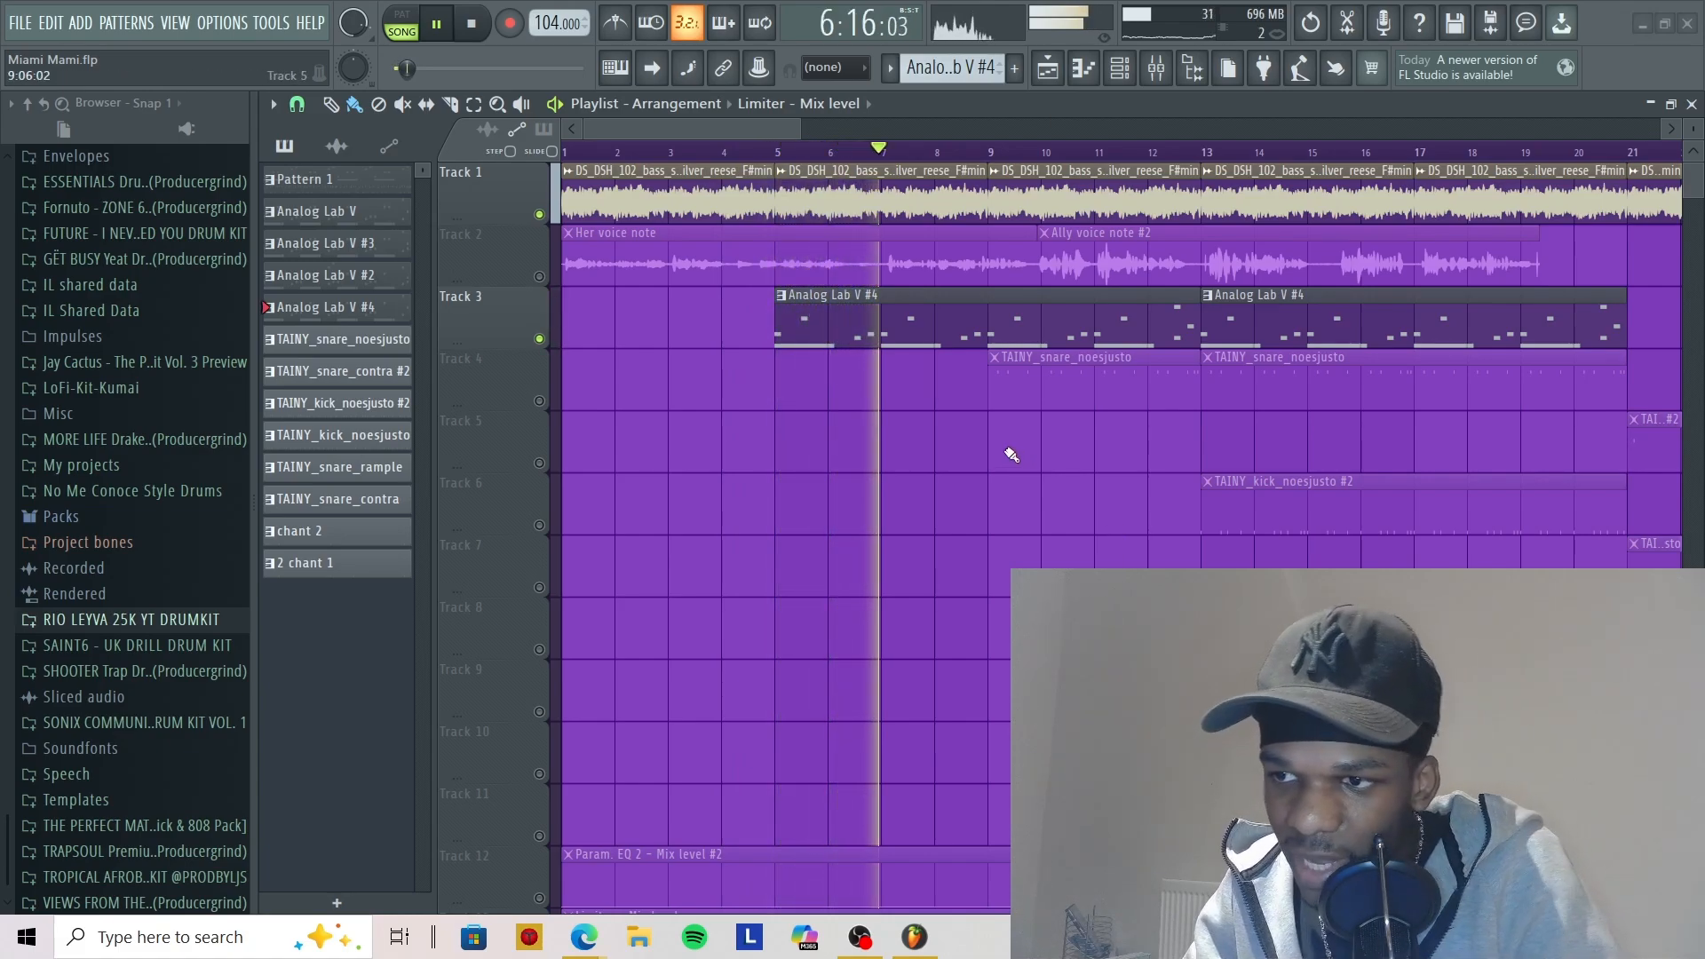
click(439, 29)
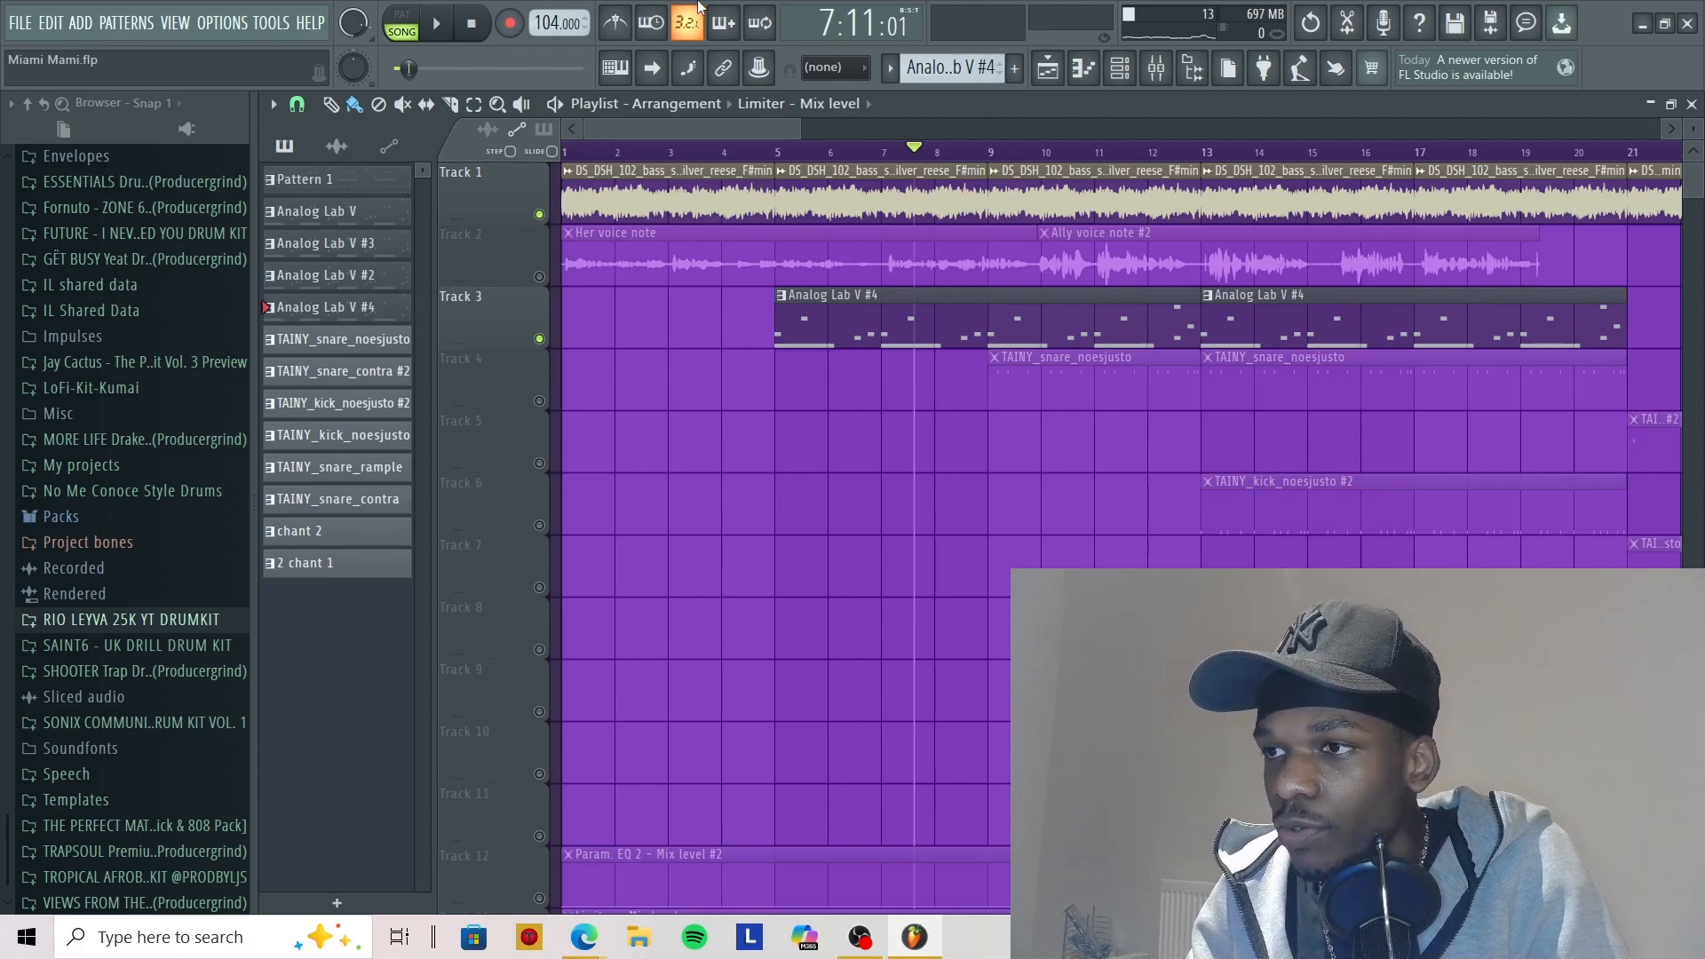
Solo the Track 2 voice notes again and enable the Fruity parametric EQ 2 in slot 1 of Insert 12
click(541, 276)
right_click(540, 276)
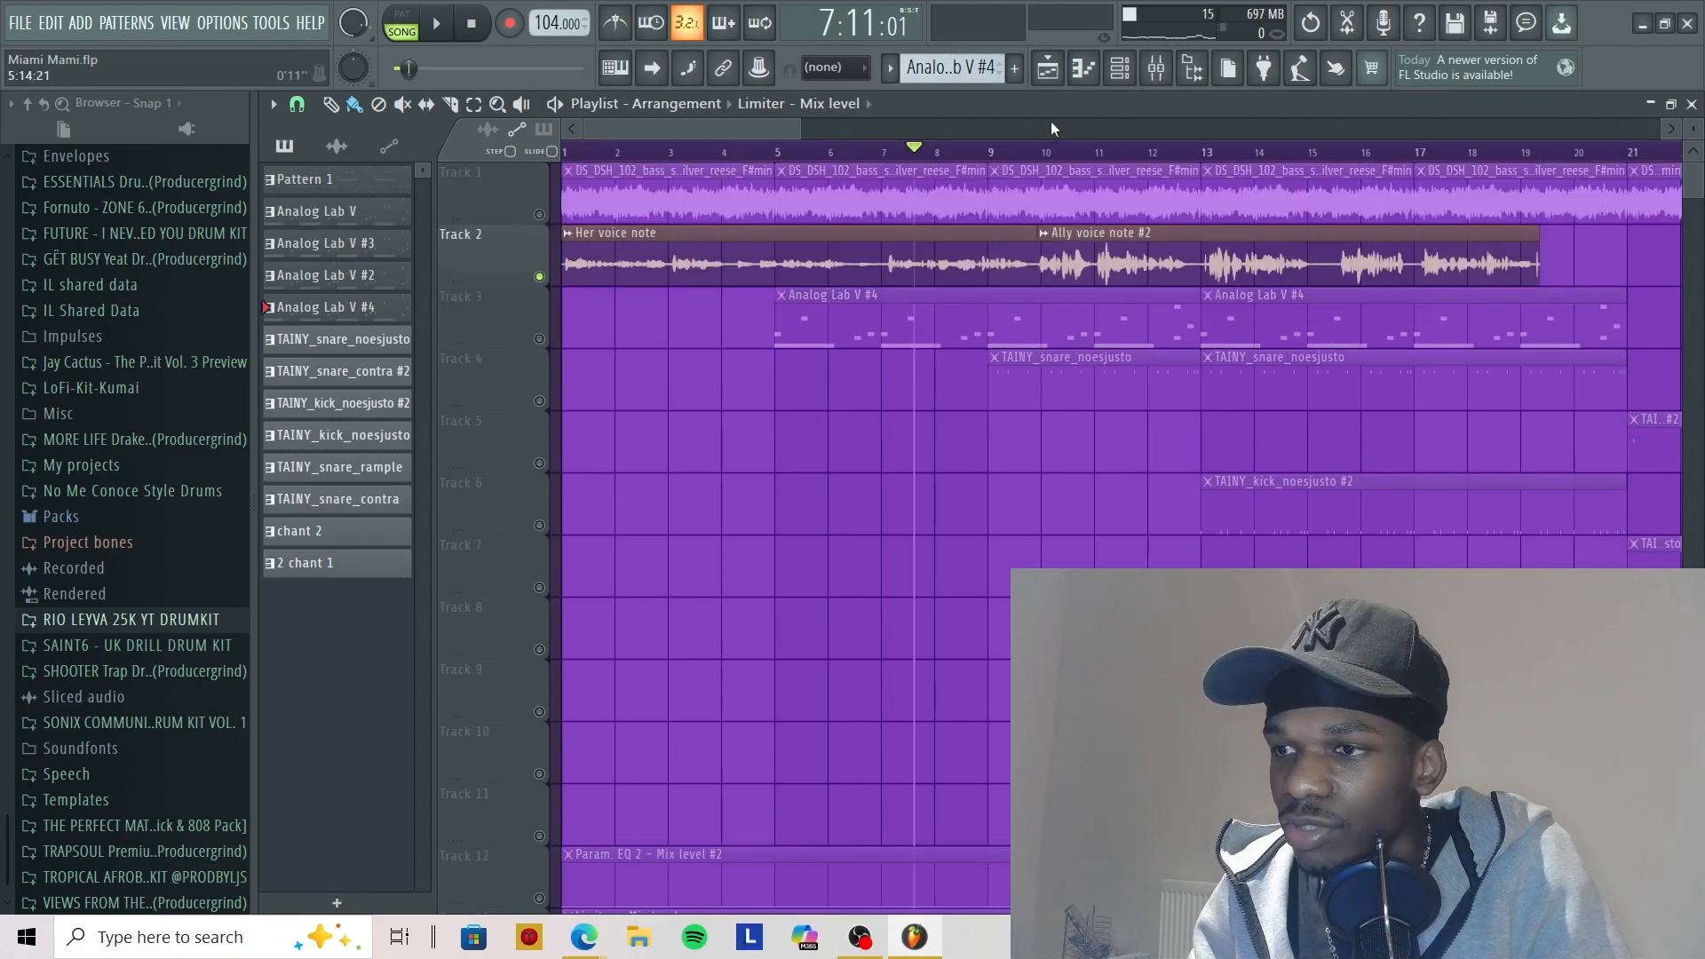
click(1156, 69)
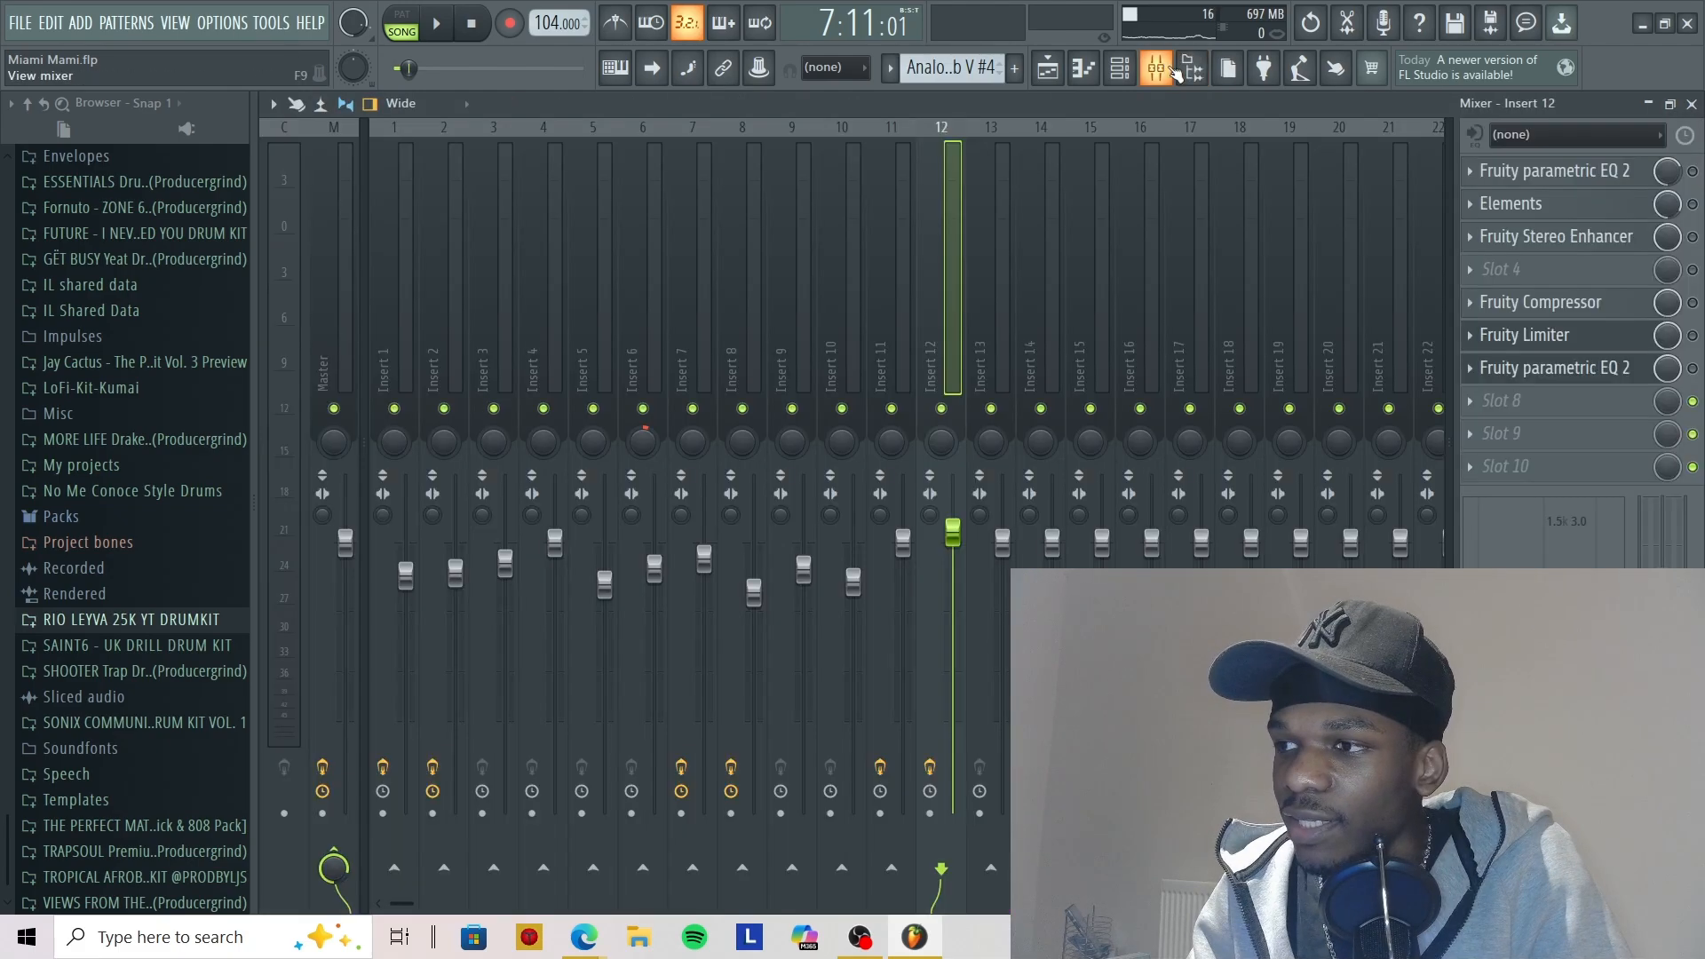
click(1523, 173)
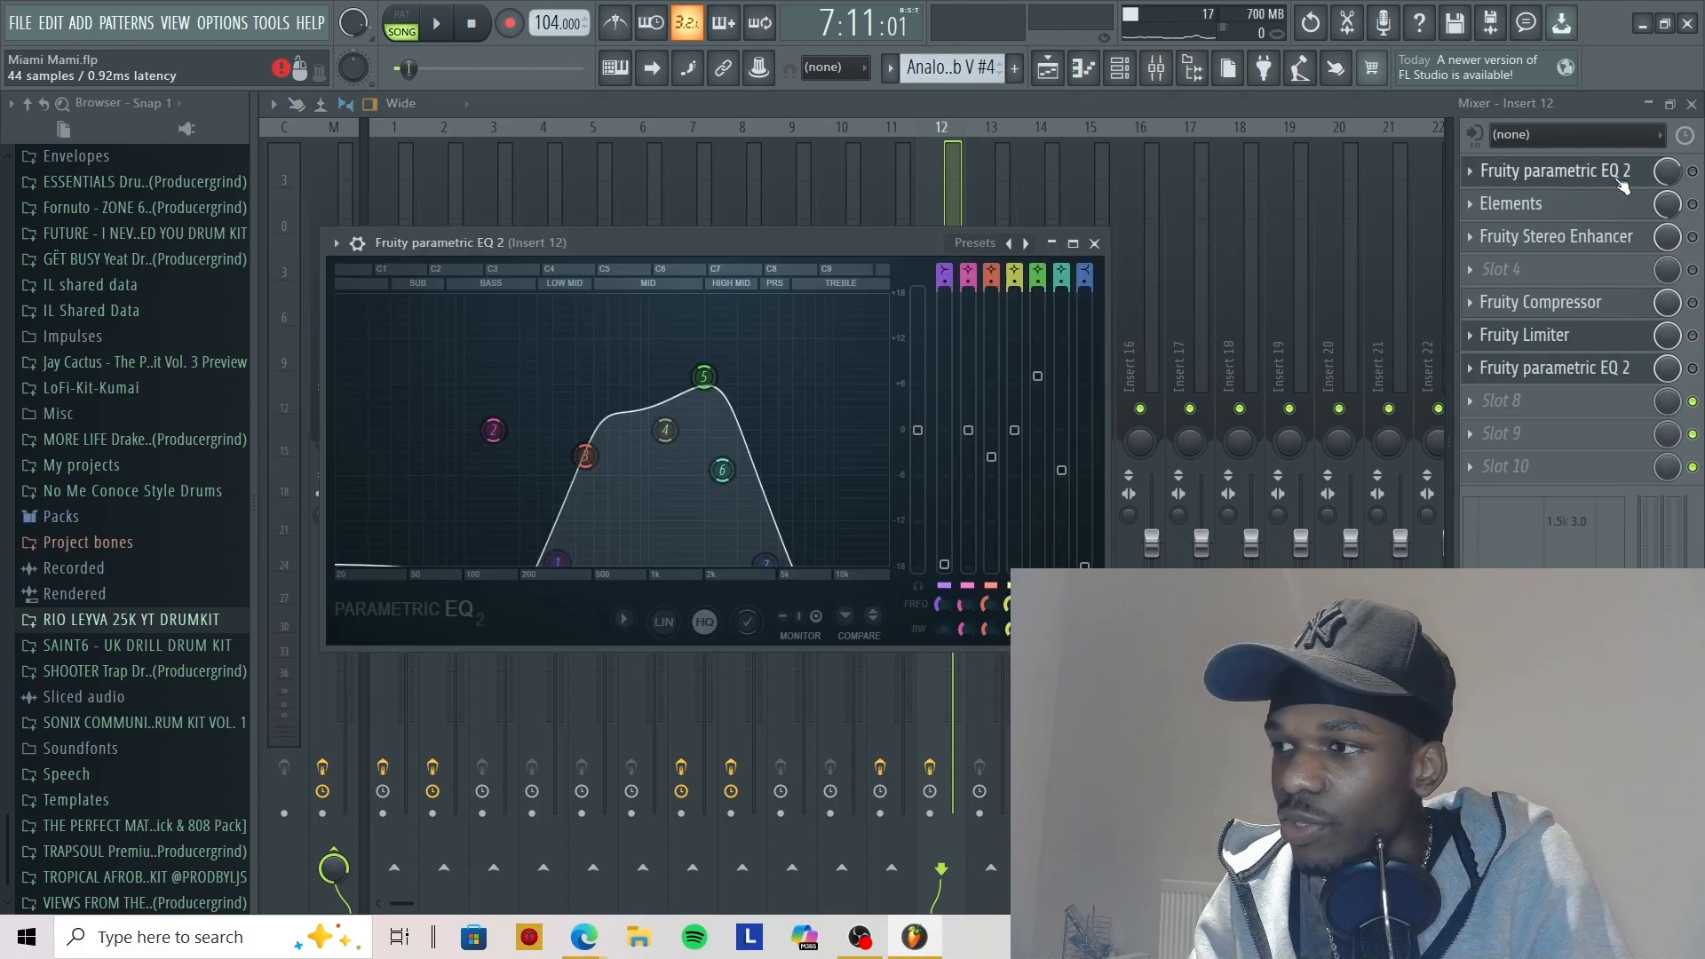
click(1693, 171)
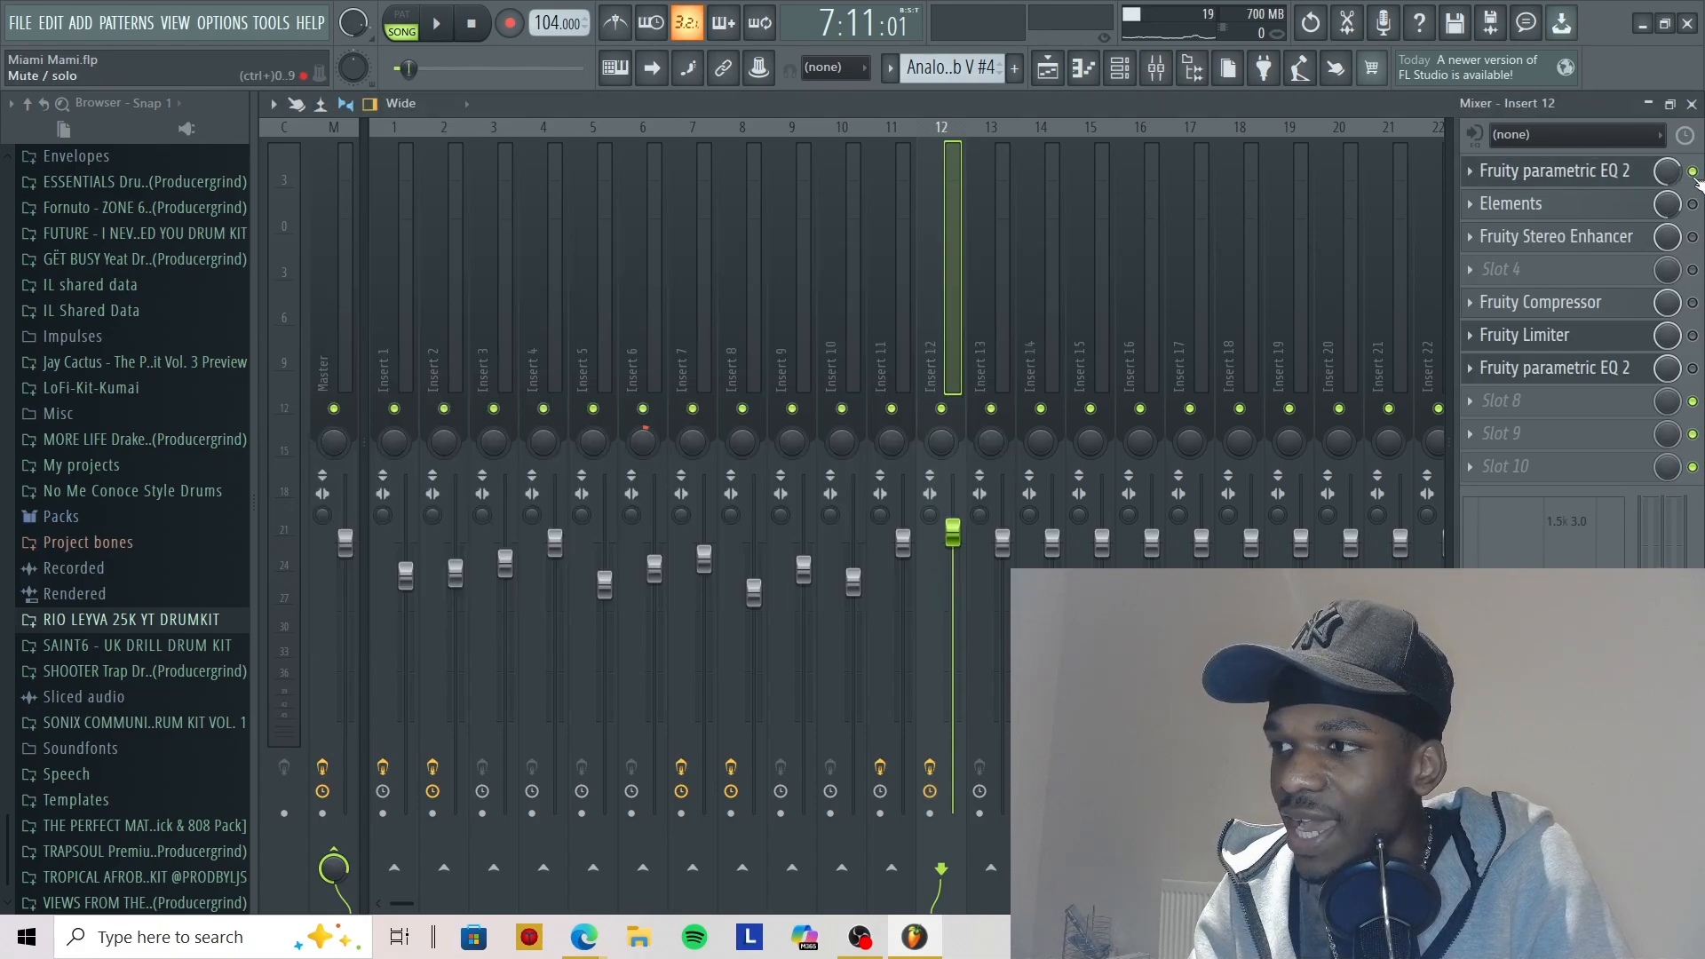
Review the slot 1 EQ curve on Insert 12 and its preset list, and play the voice notes through it
click(1554, 172)
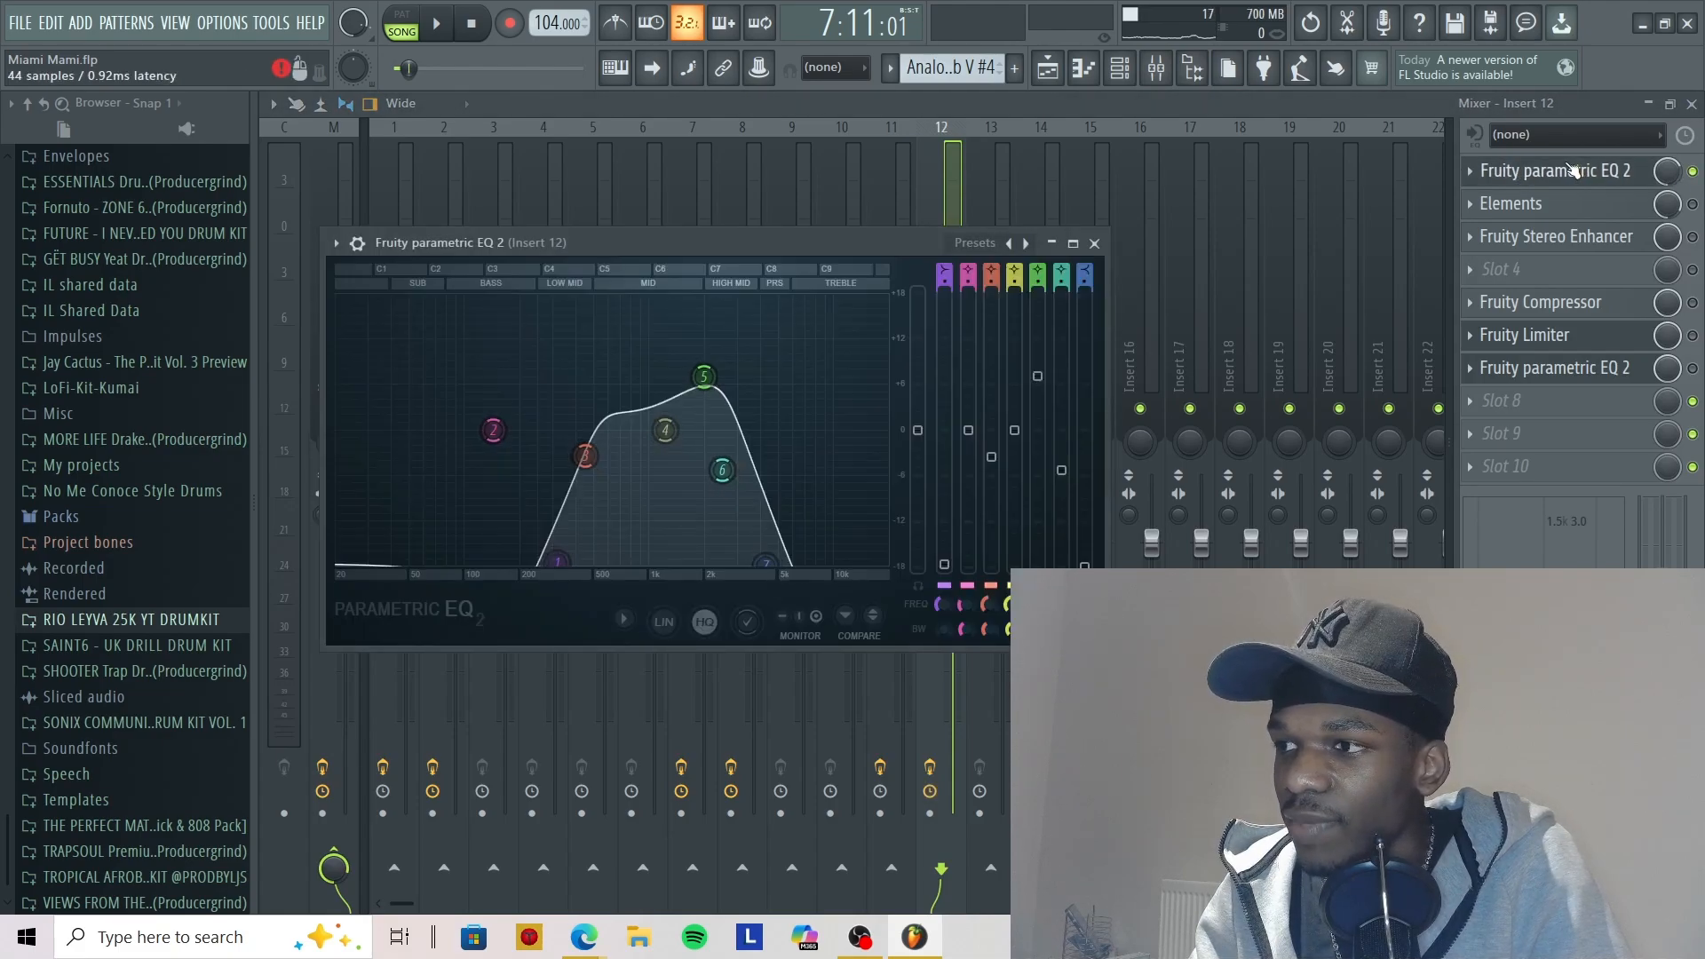
click(975, 243)
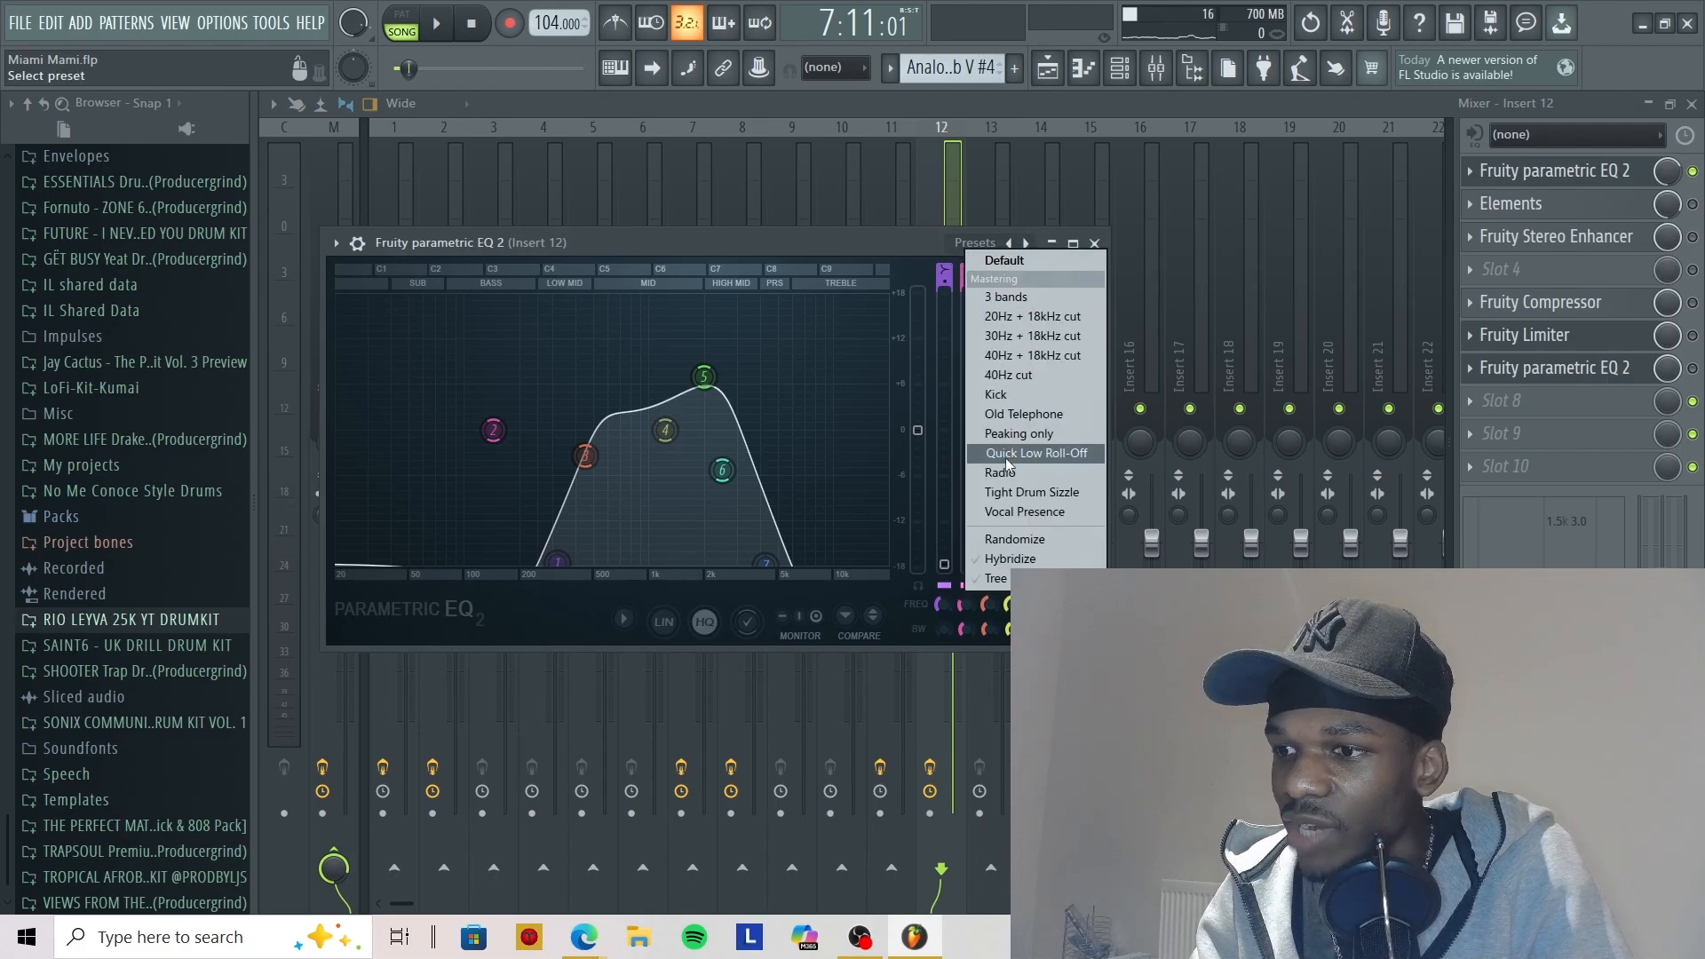
click(849, 248)
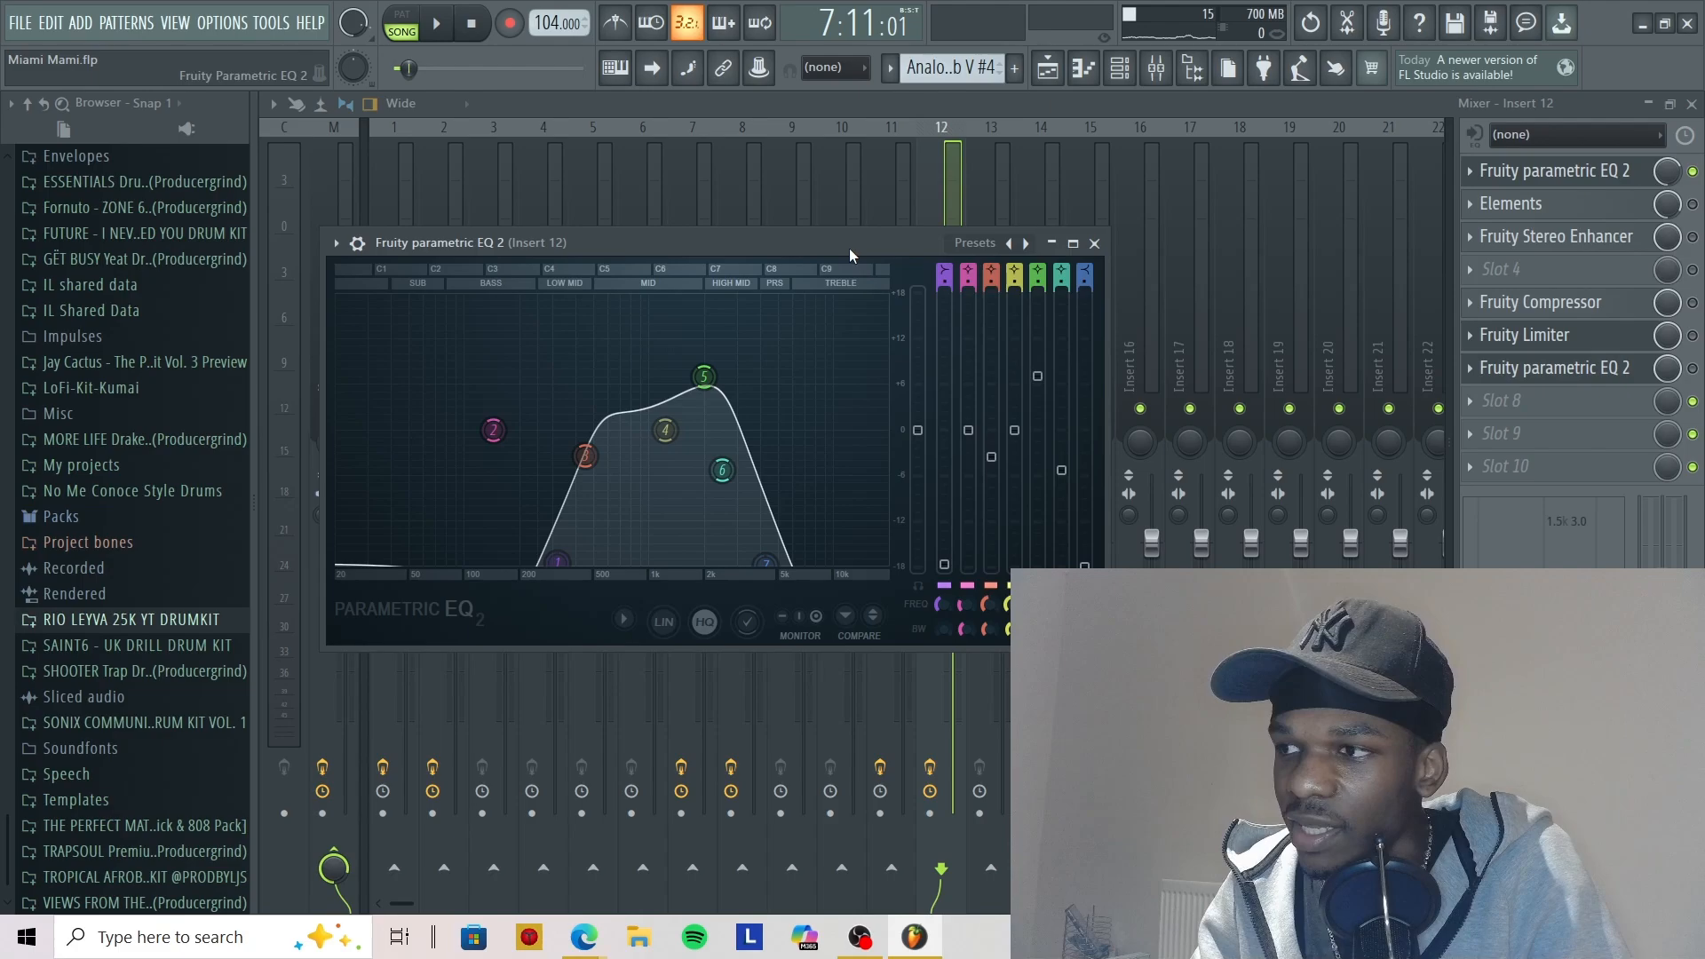
click(437, 25)
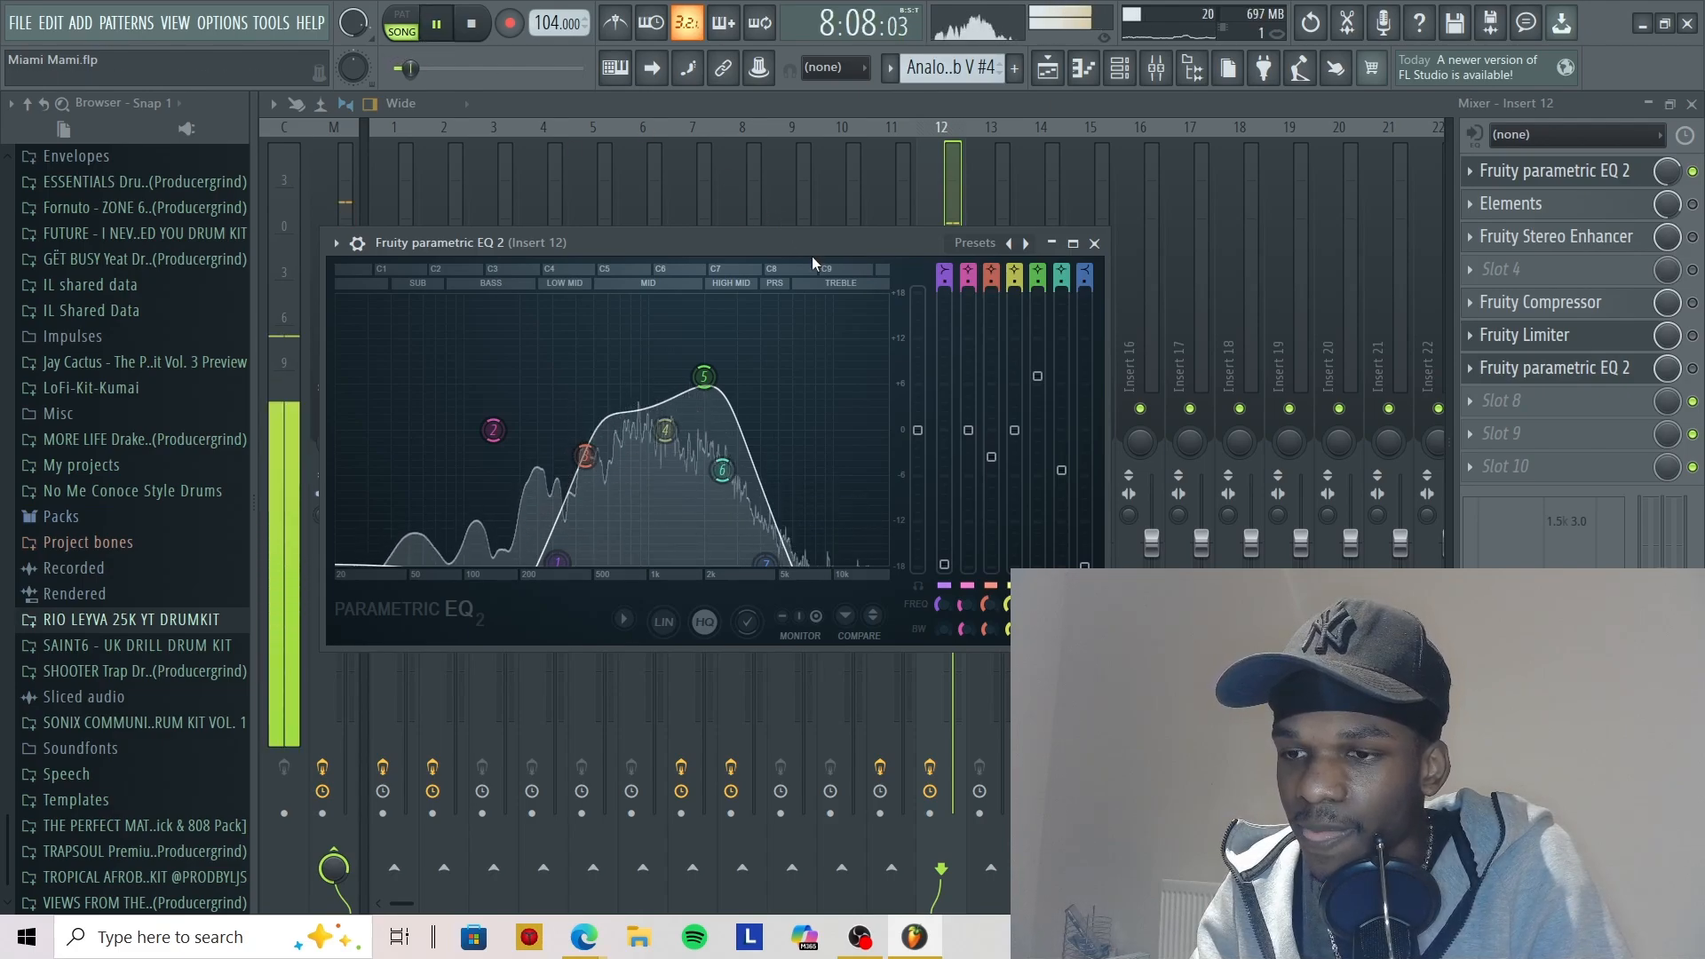
key(space)
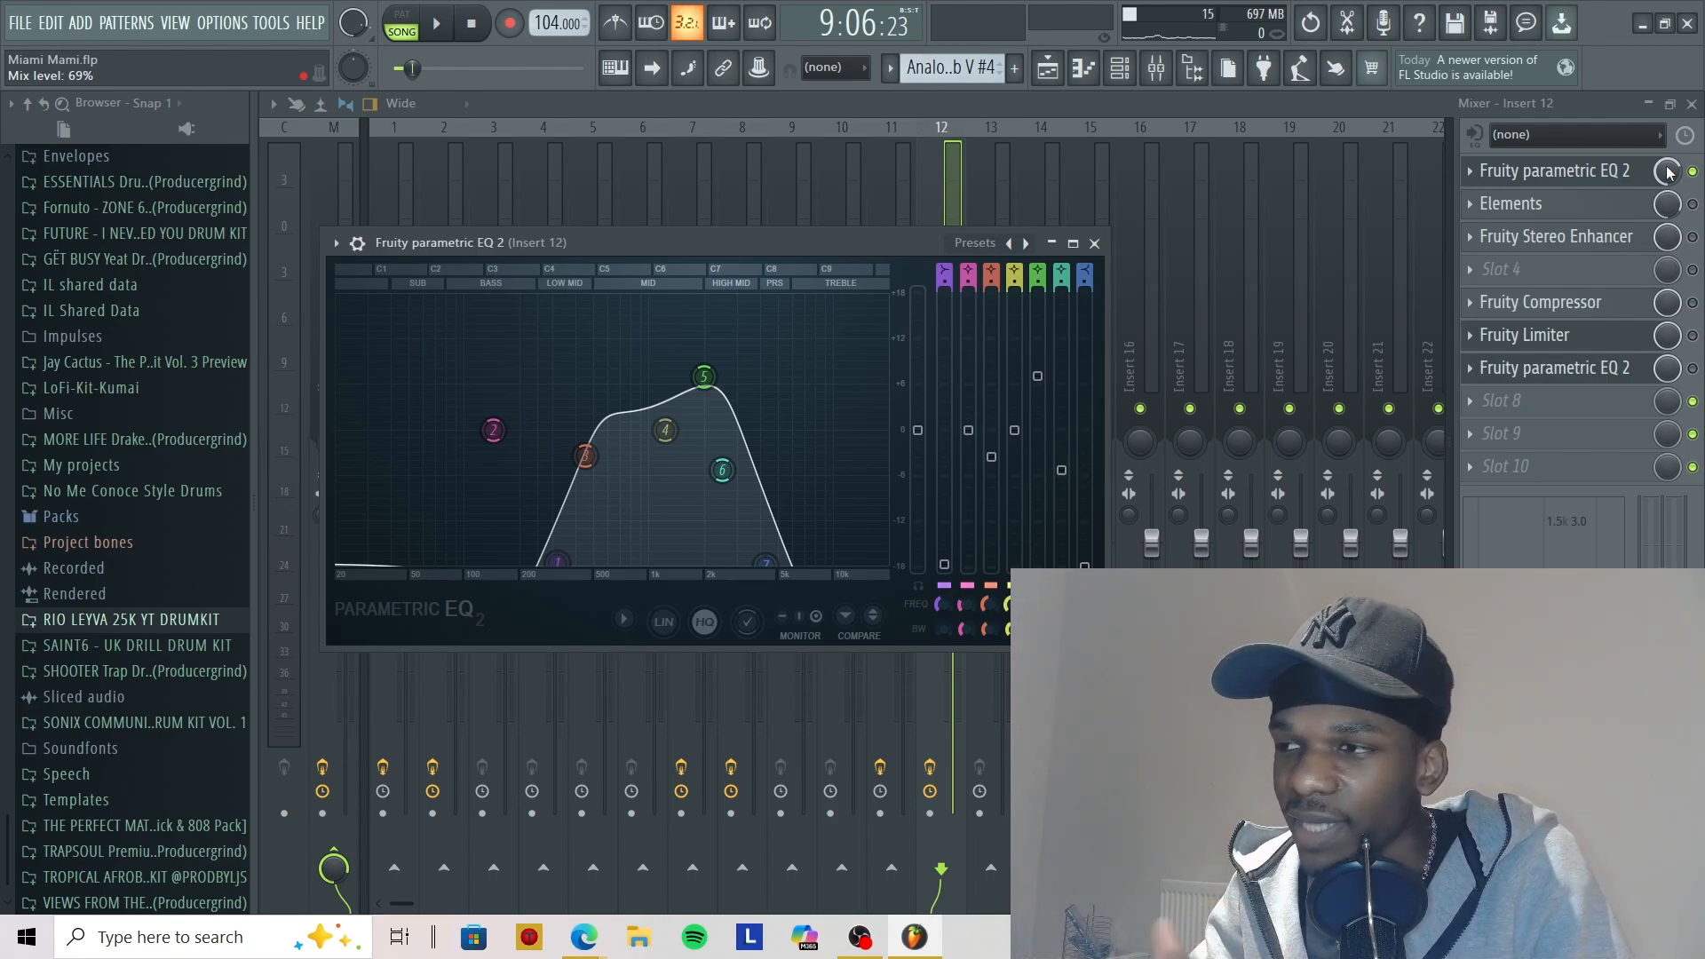
Enable the Elements effect in slot 2 of Insert 12 and play the voice notes through it with its settings shown
click(1608, 202)
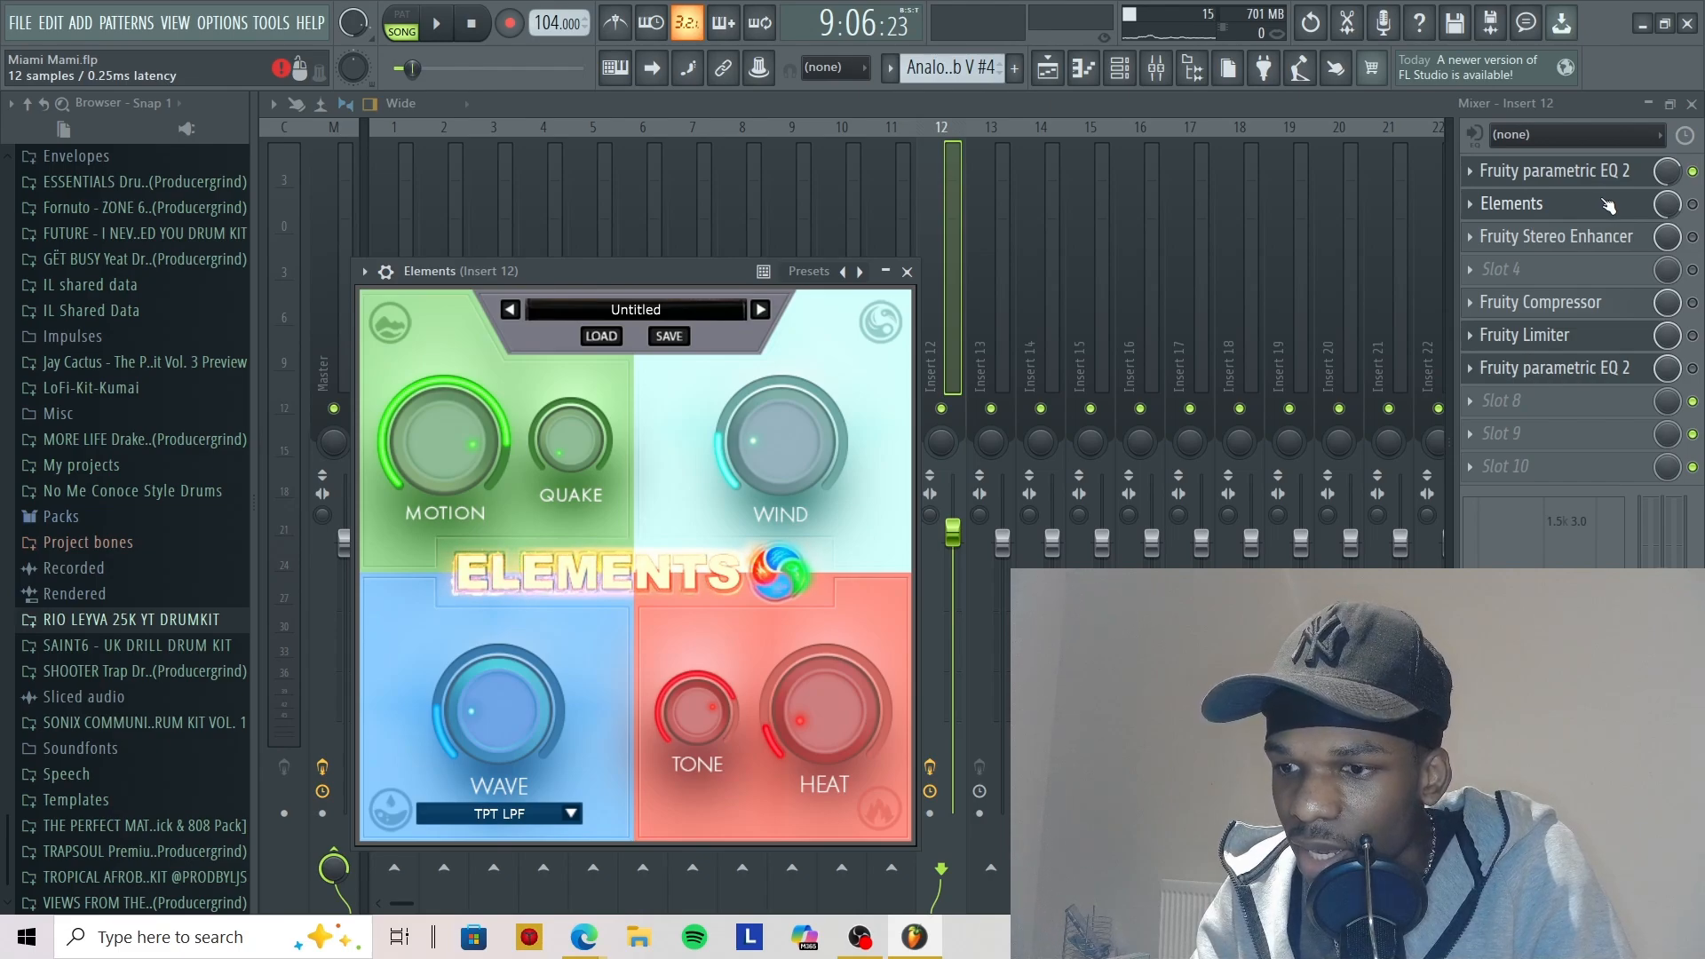
click(1693, 205)
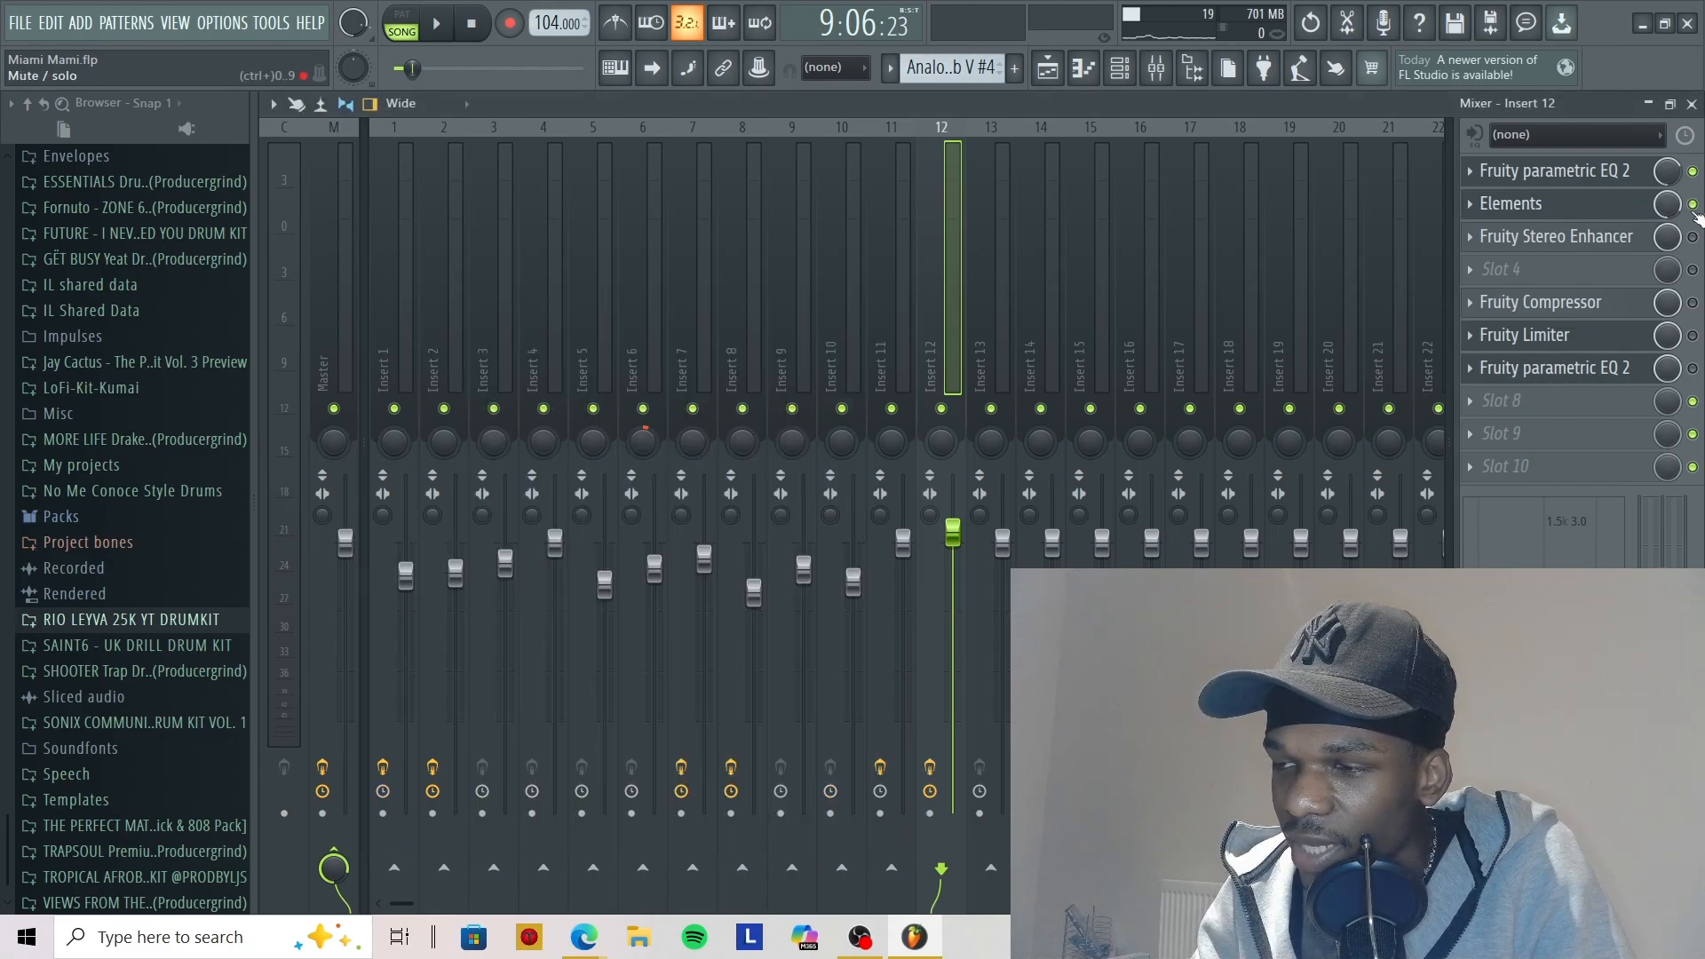
key(space)
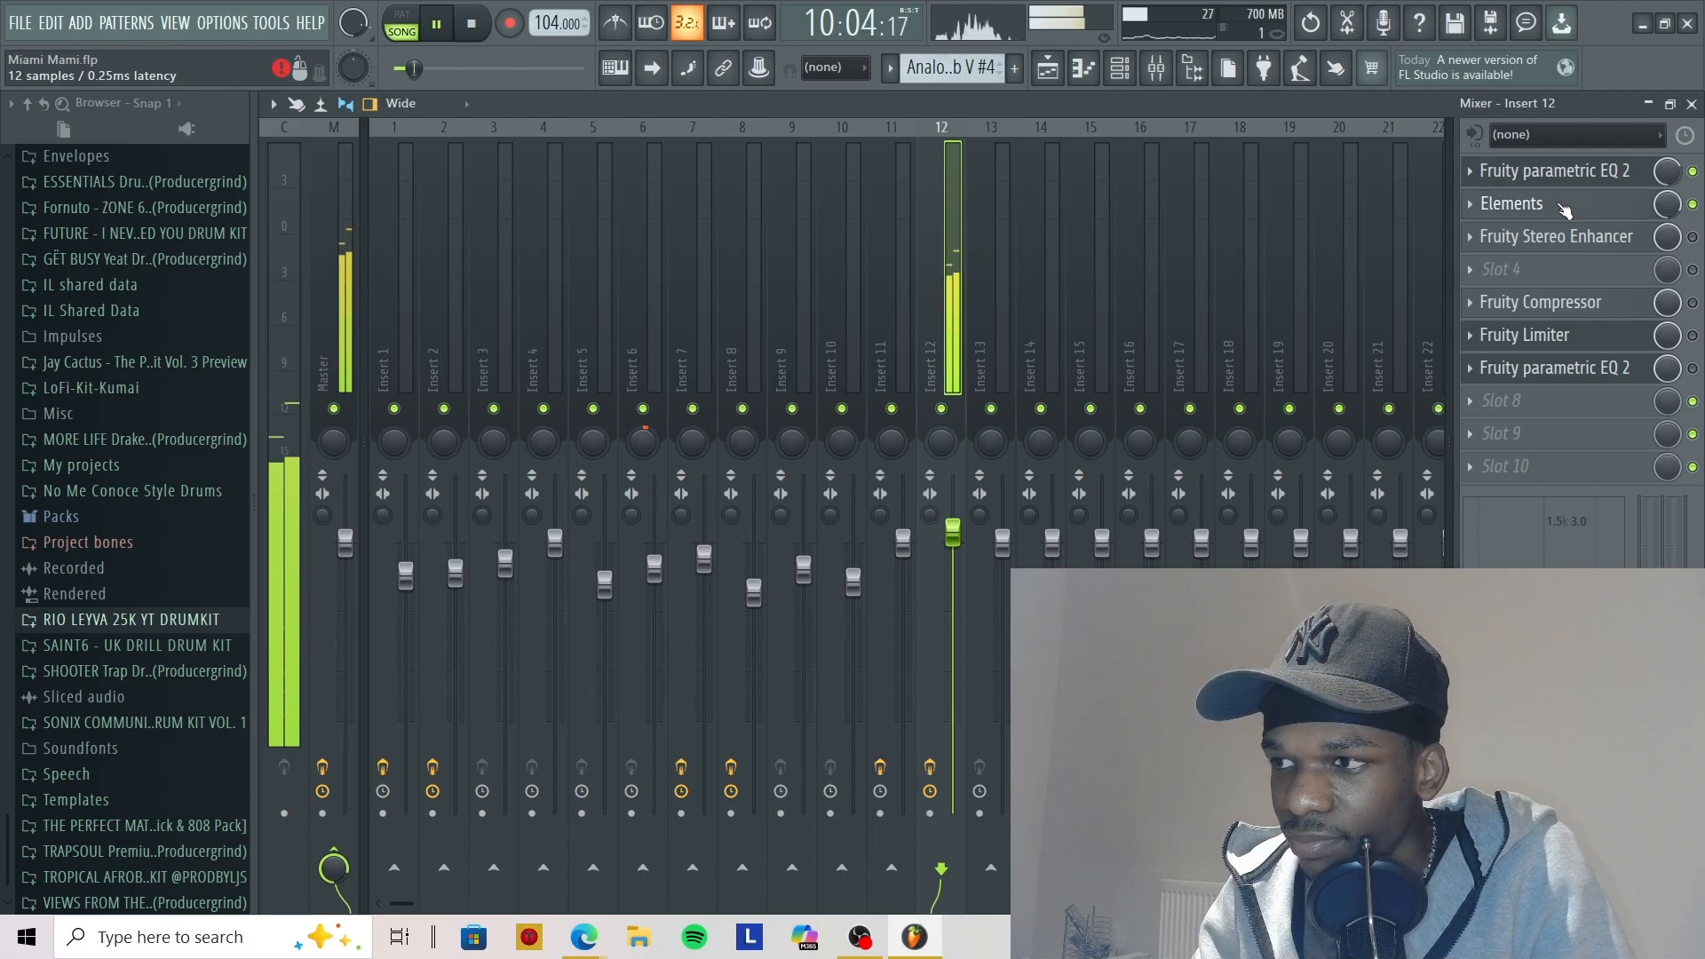
click(1565, 209)
key(space)
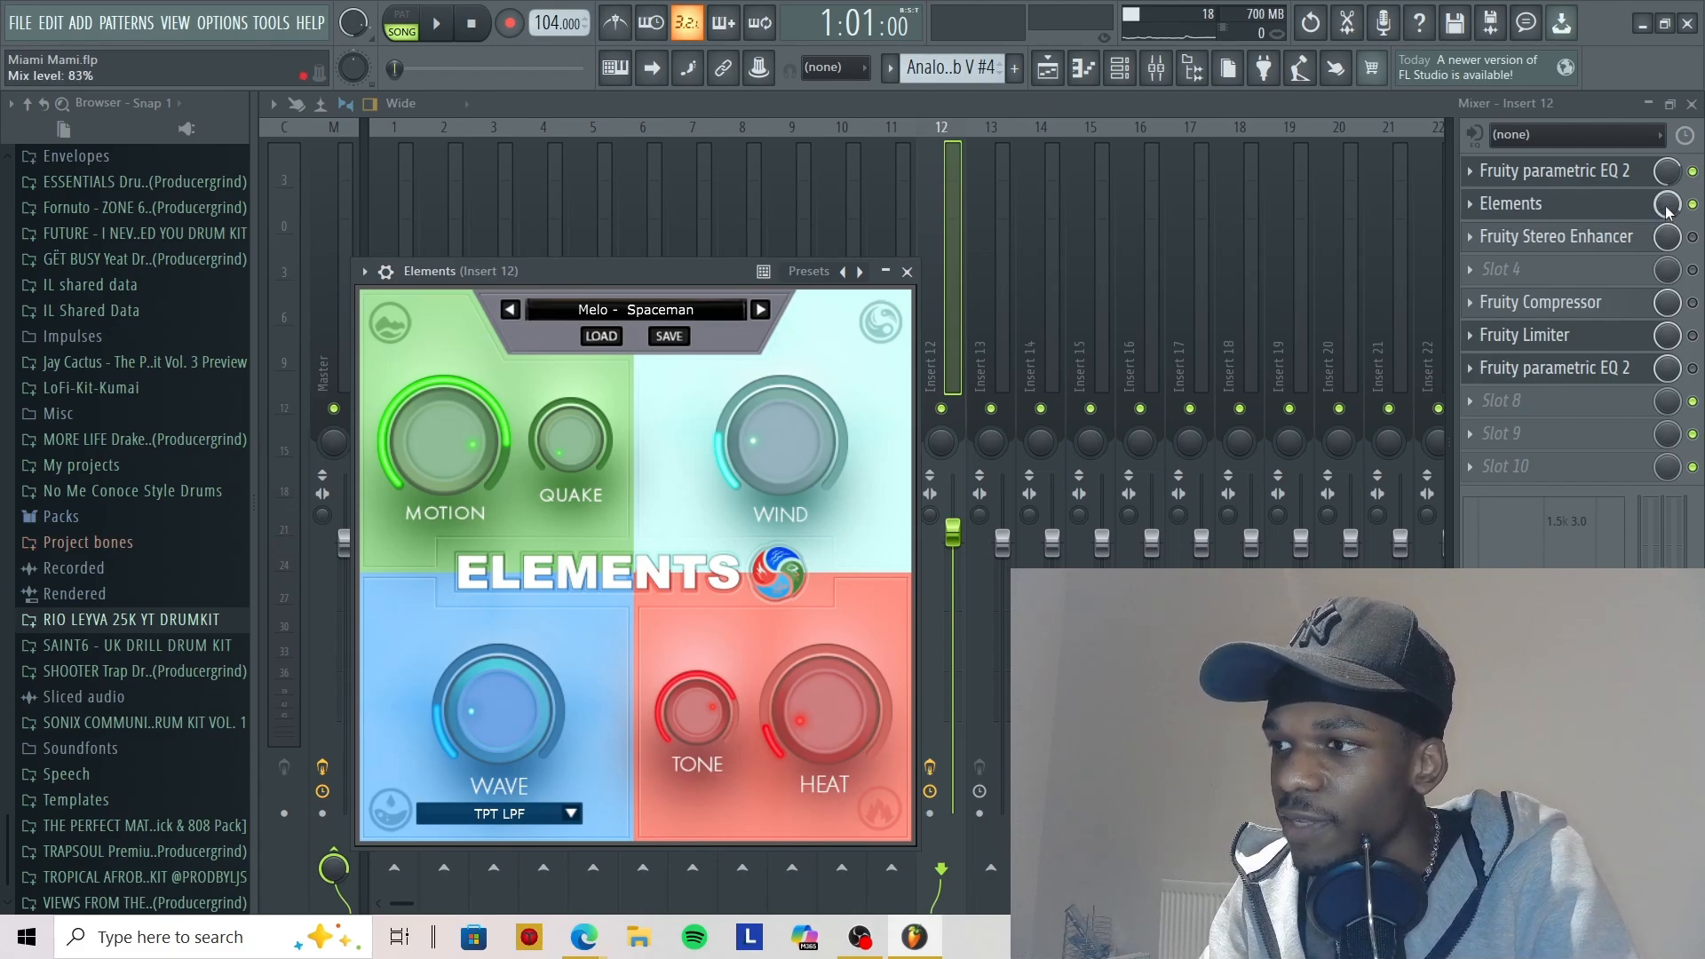
Enable the Fruity Stereo Enhancer in slot 3 of Insert 12 and play the voice notes through it with its settings shown
click(1625, 238)
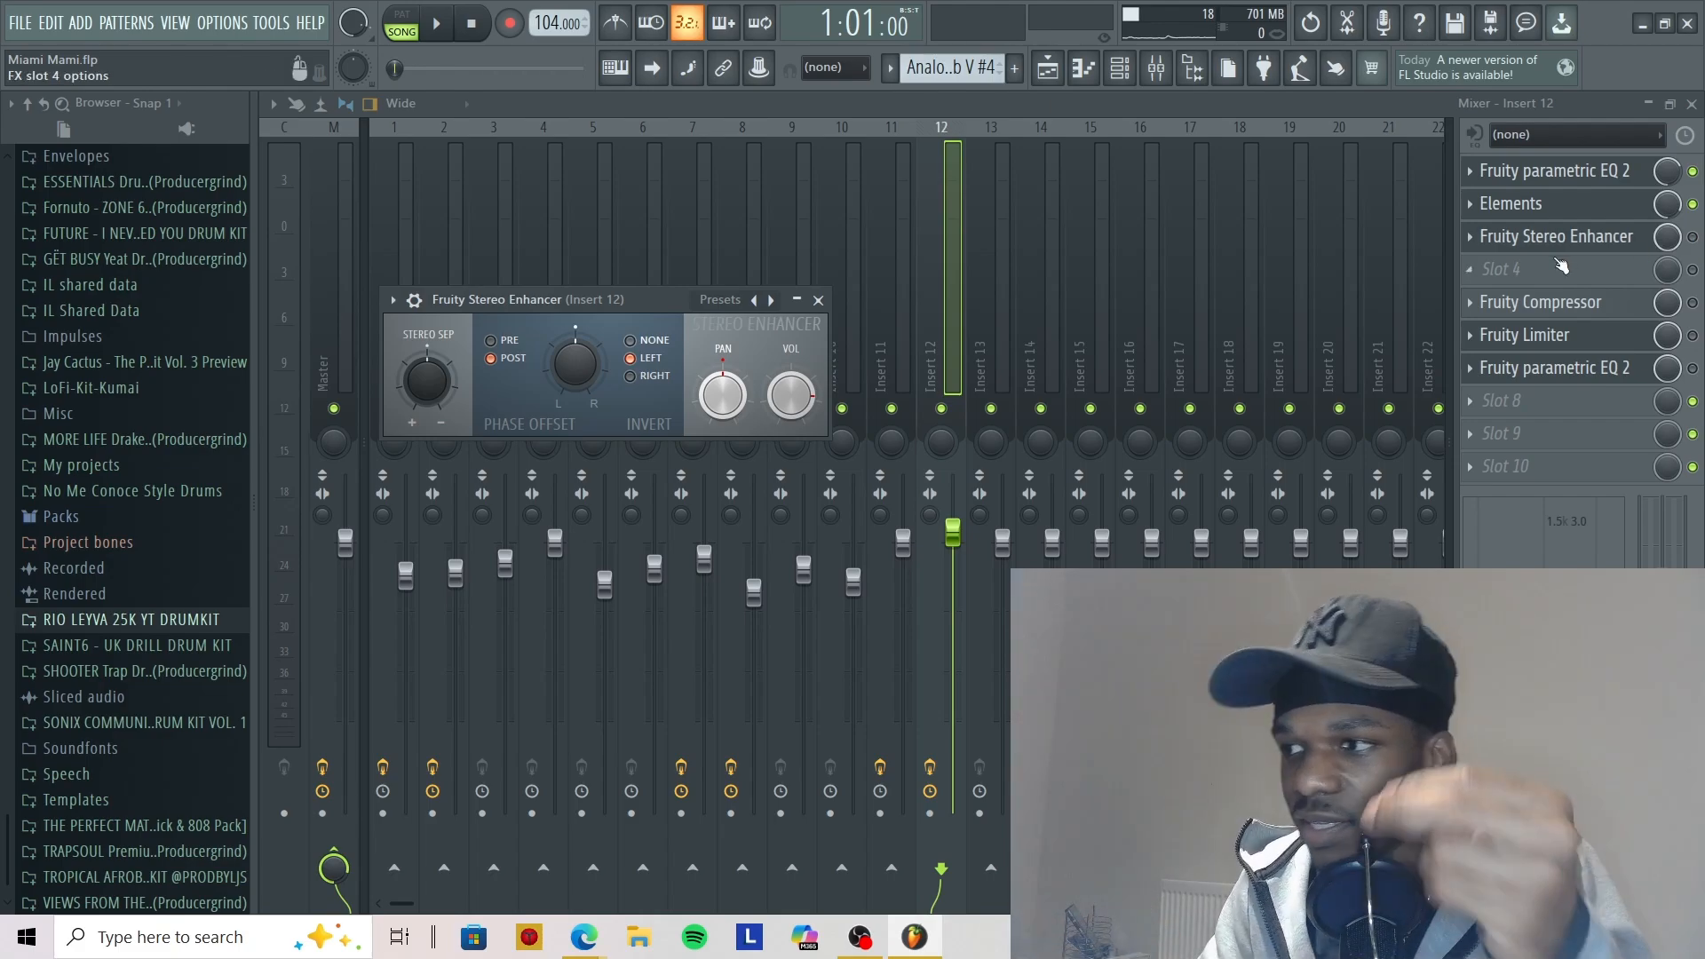
click(1694, 238)
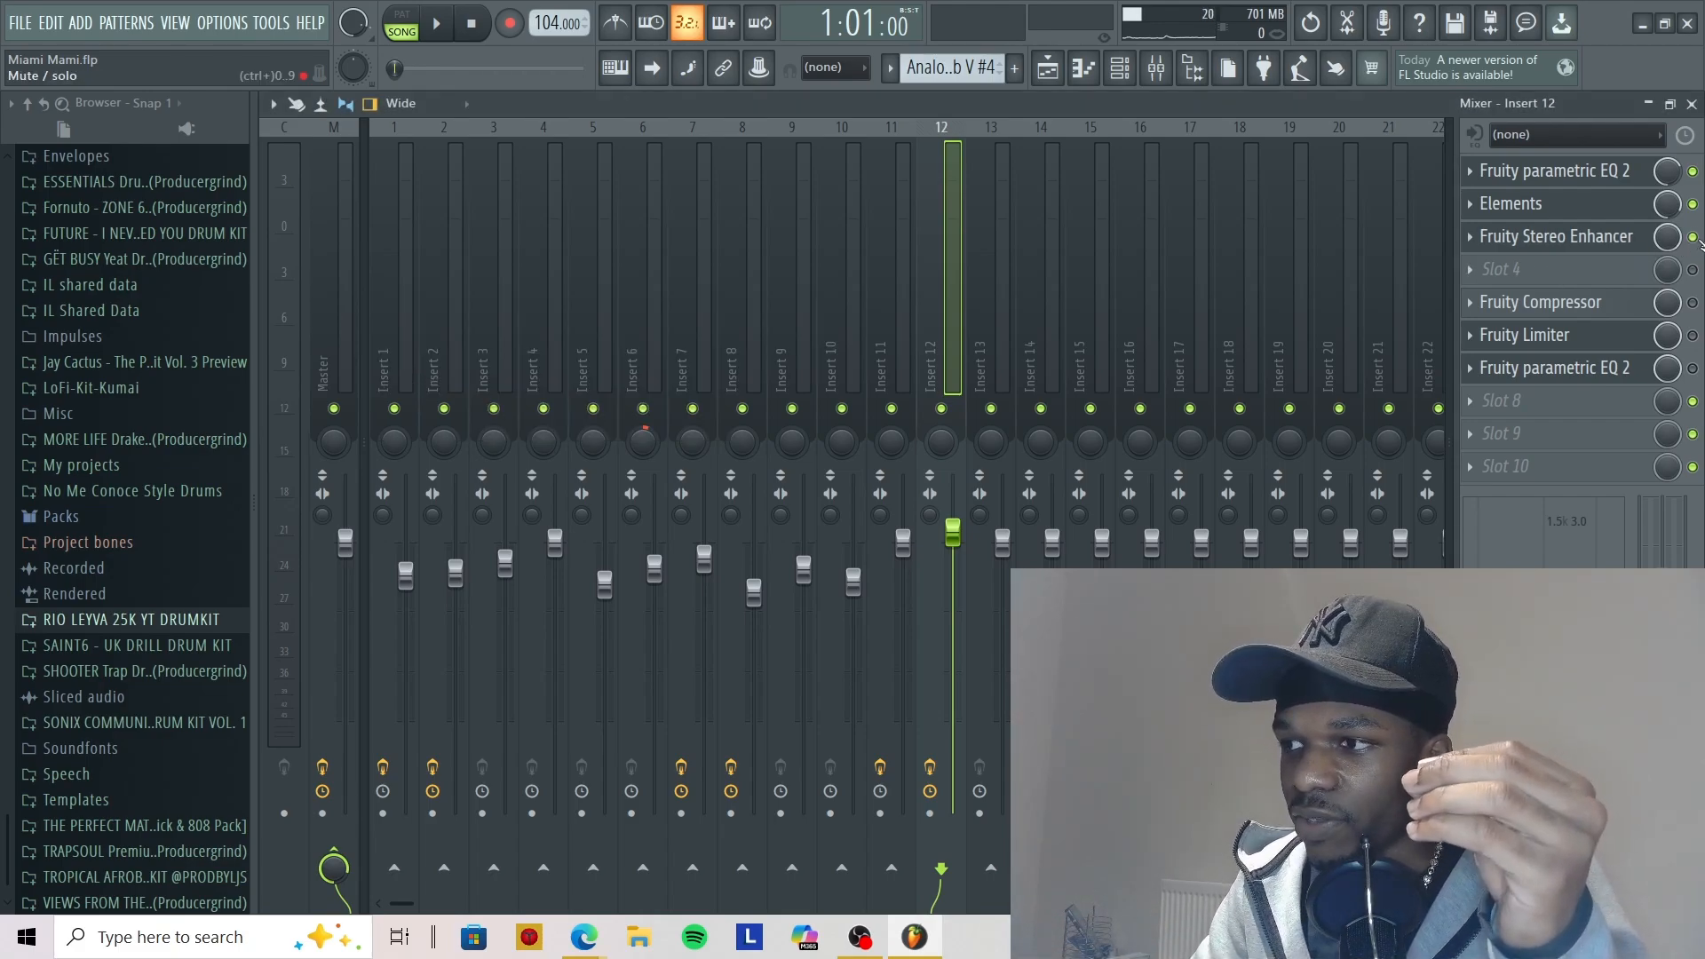
click(1556, 237)
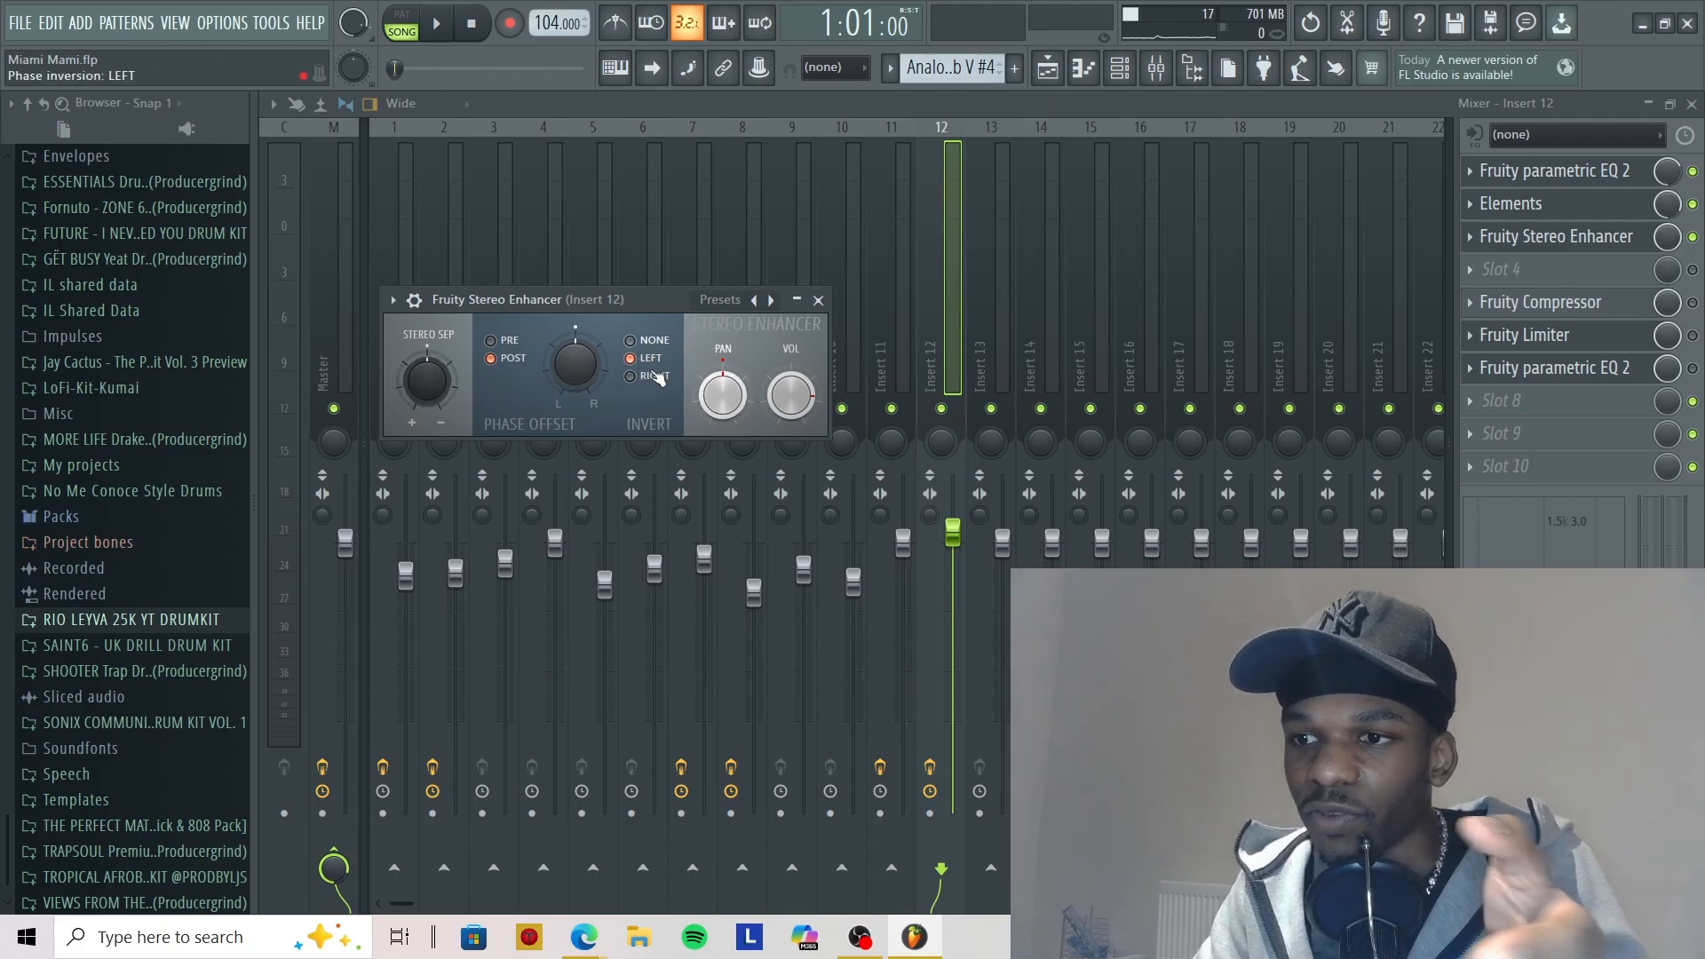
key(space)
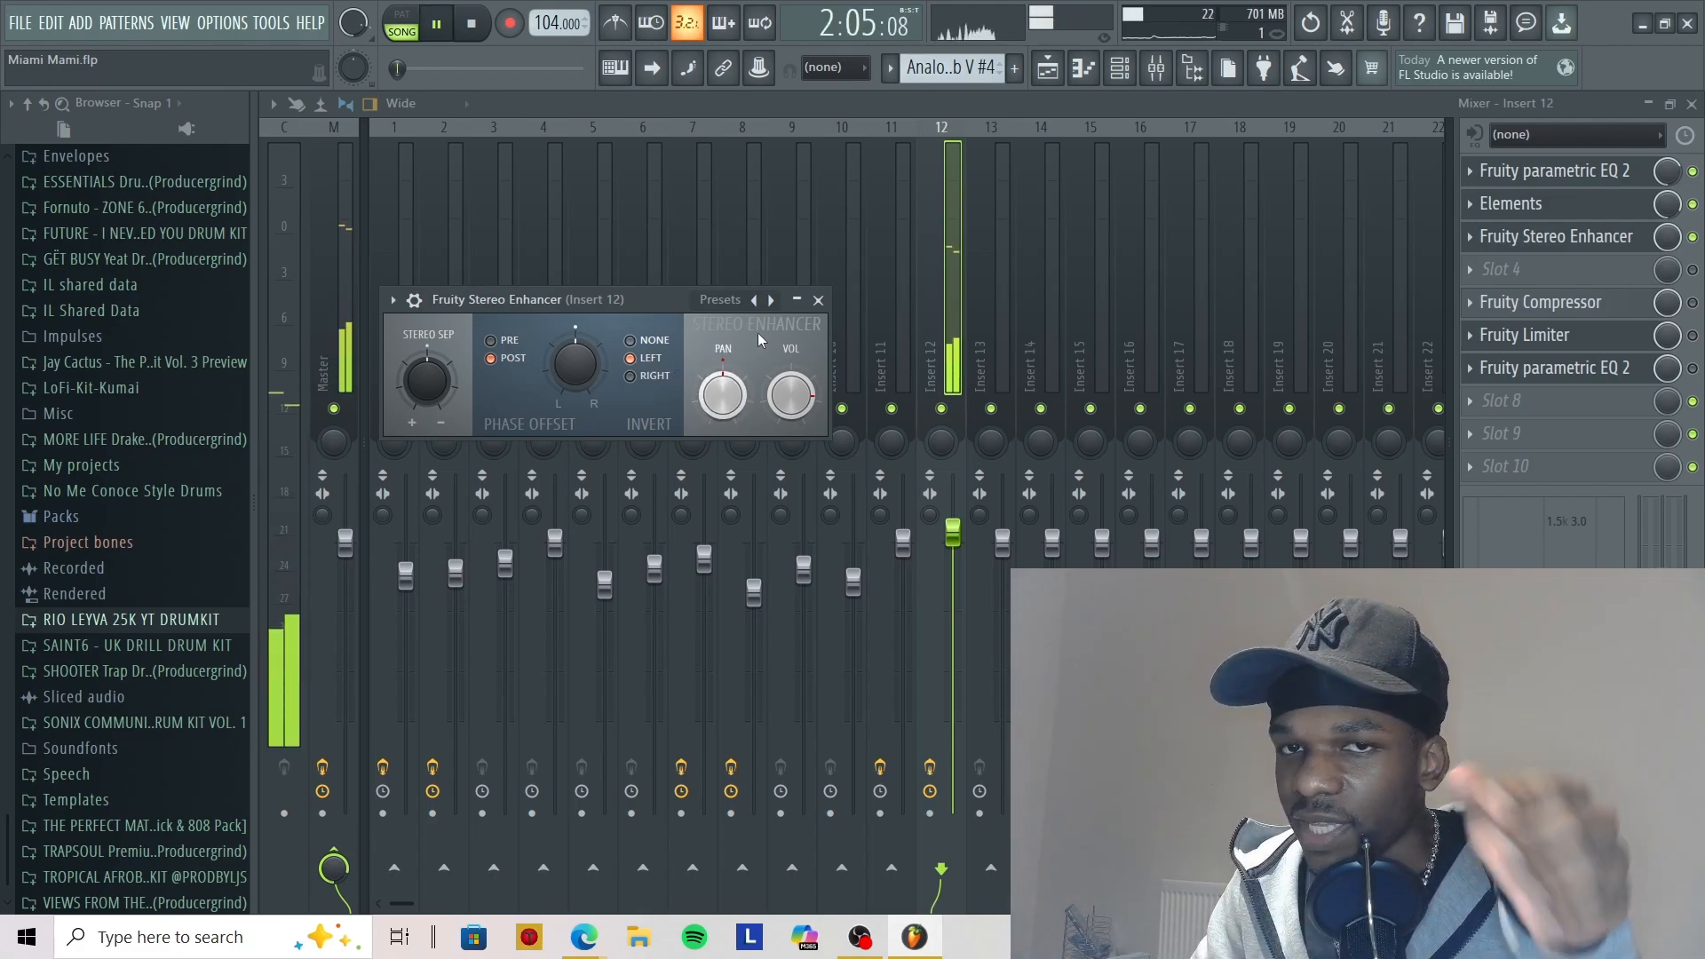
key(space)
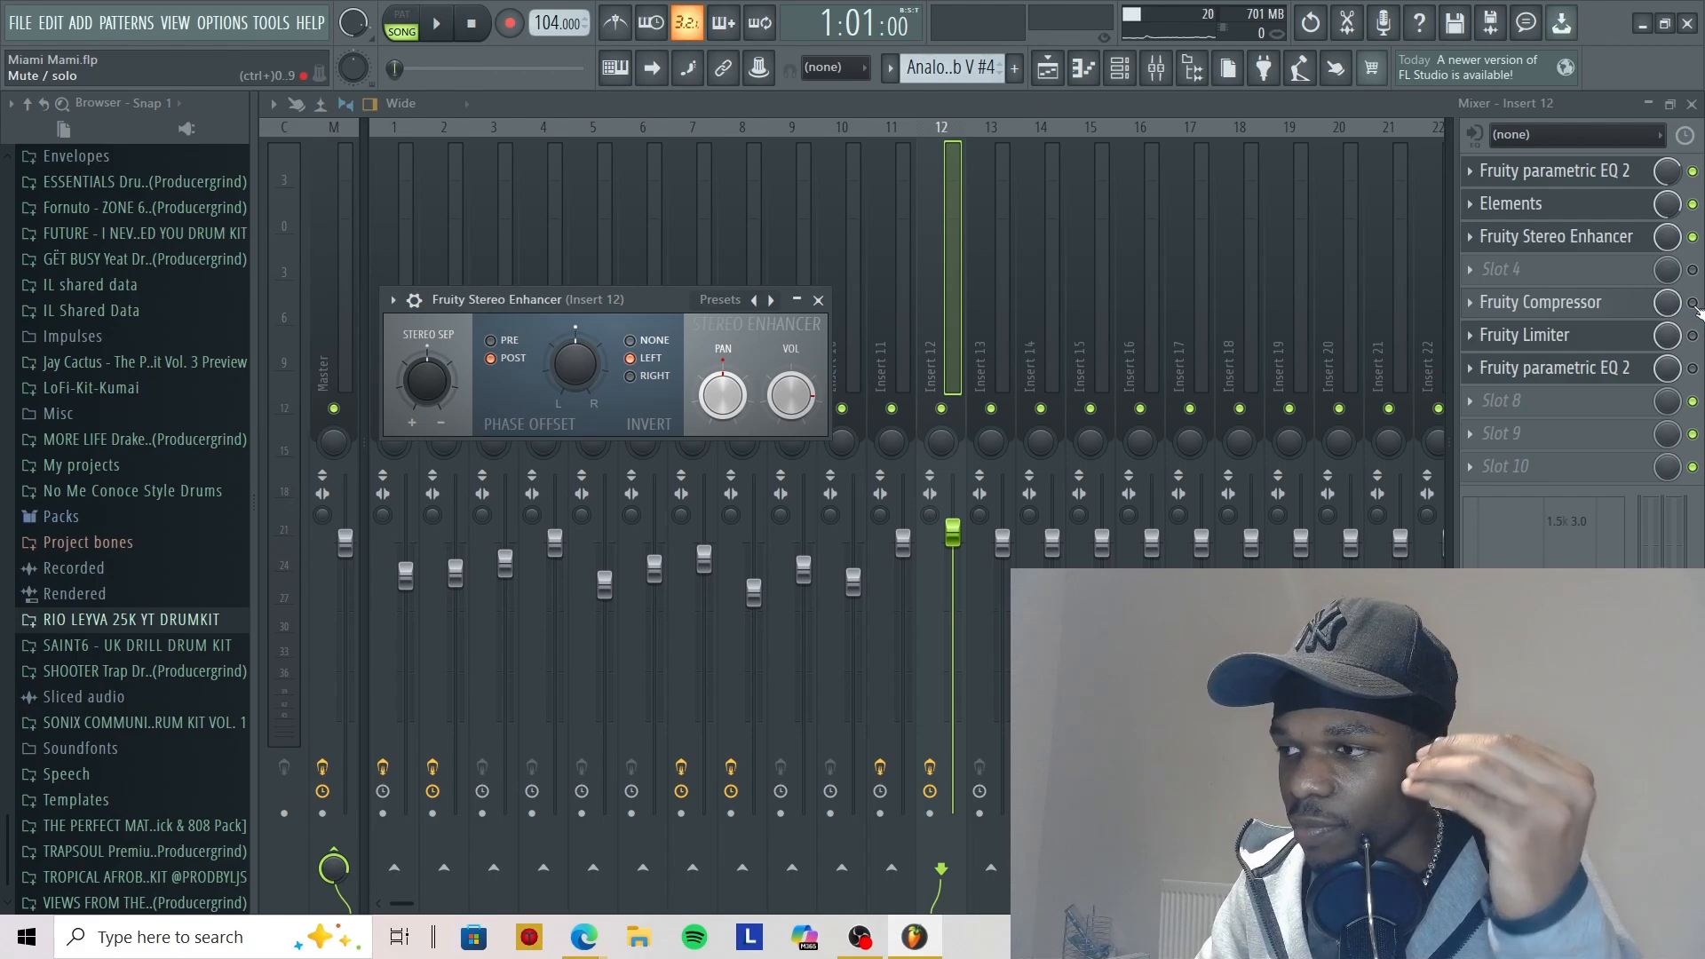
key(Escape)
Enable the Fruity Compressor and Fruity Limiter in slots 5 and 6 of Insert 12 and review the settings of both effects
click(1636, 302)
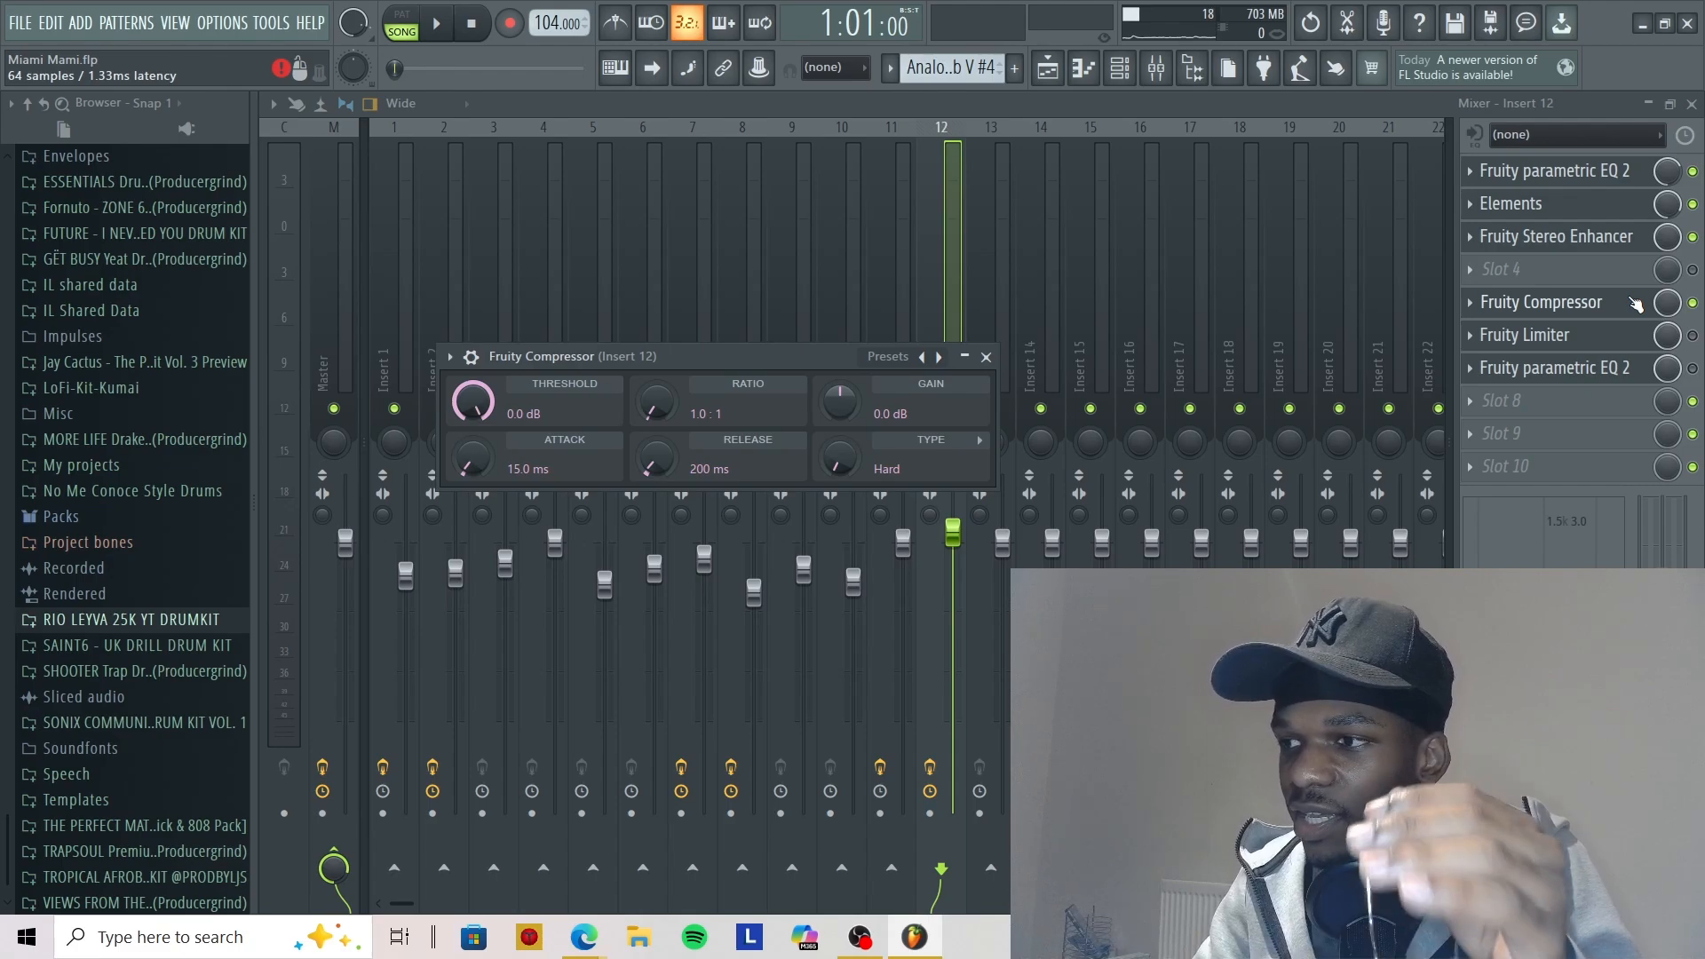
click(1616, 342)
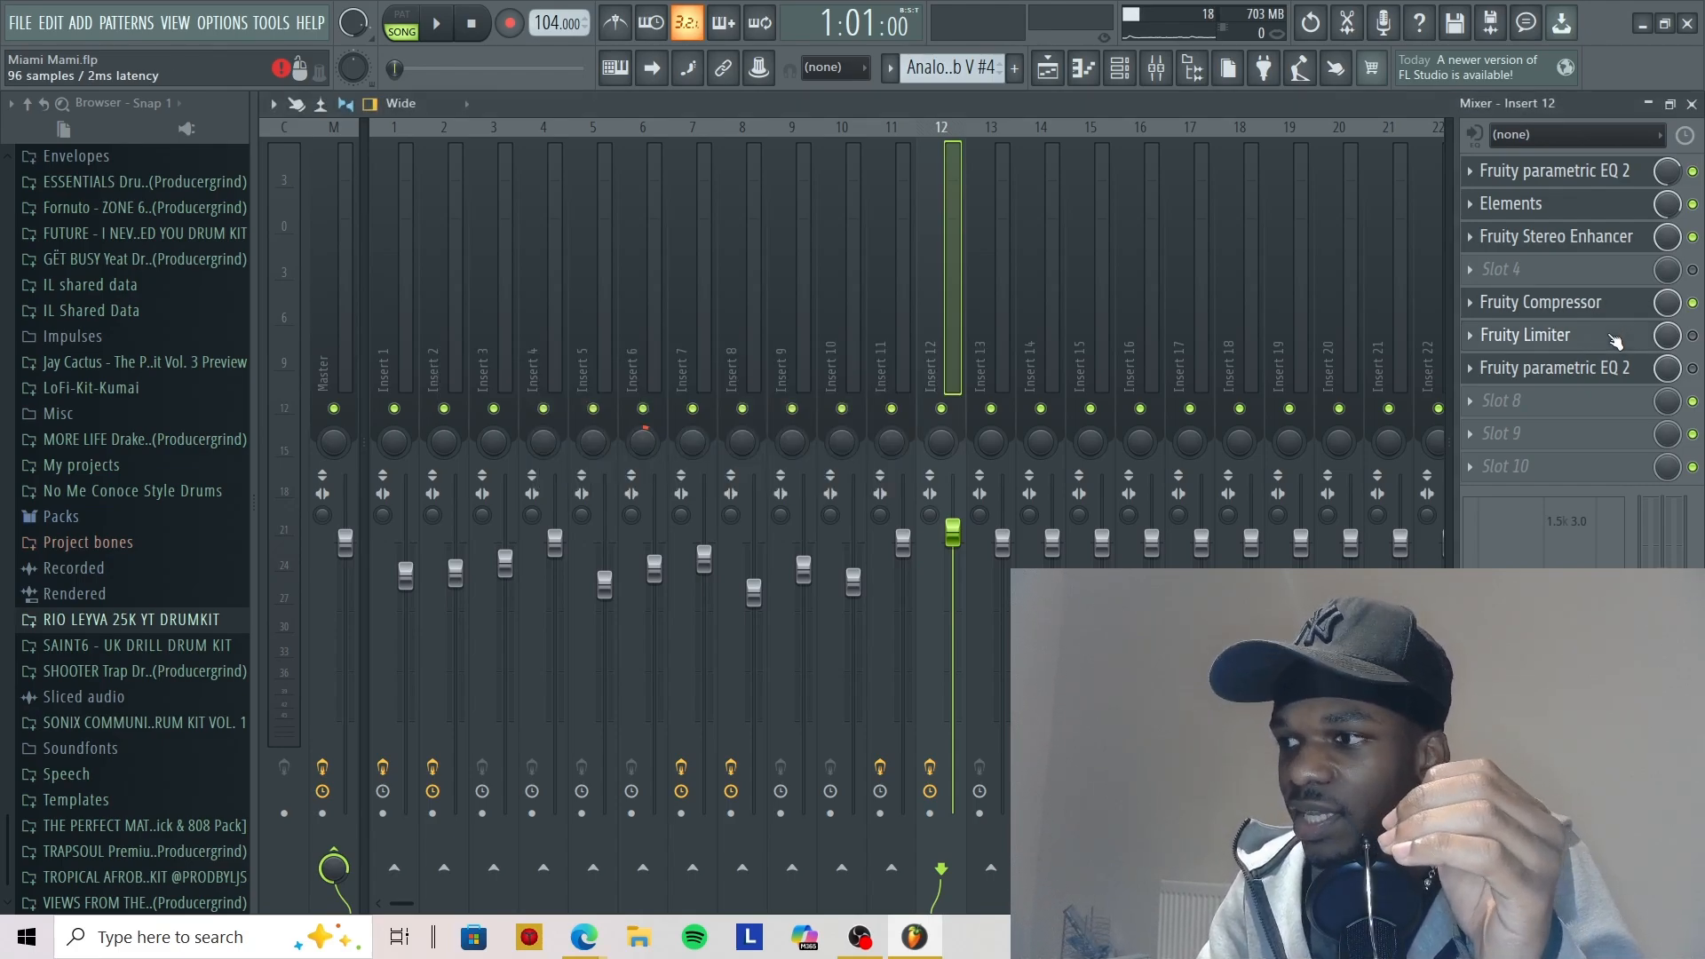
click(1695, 338)
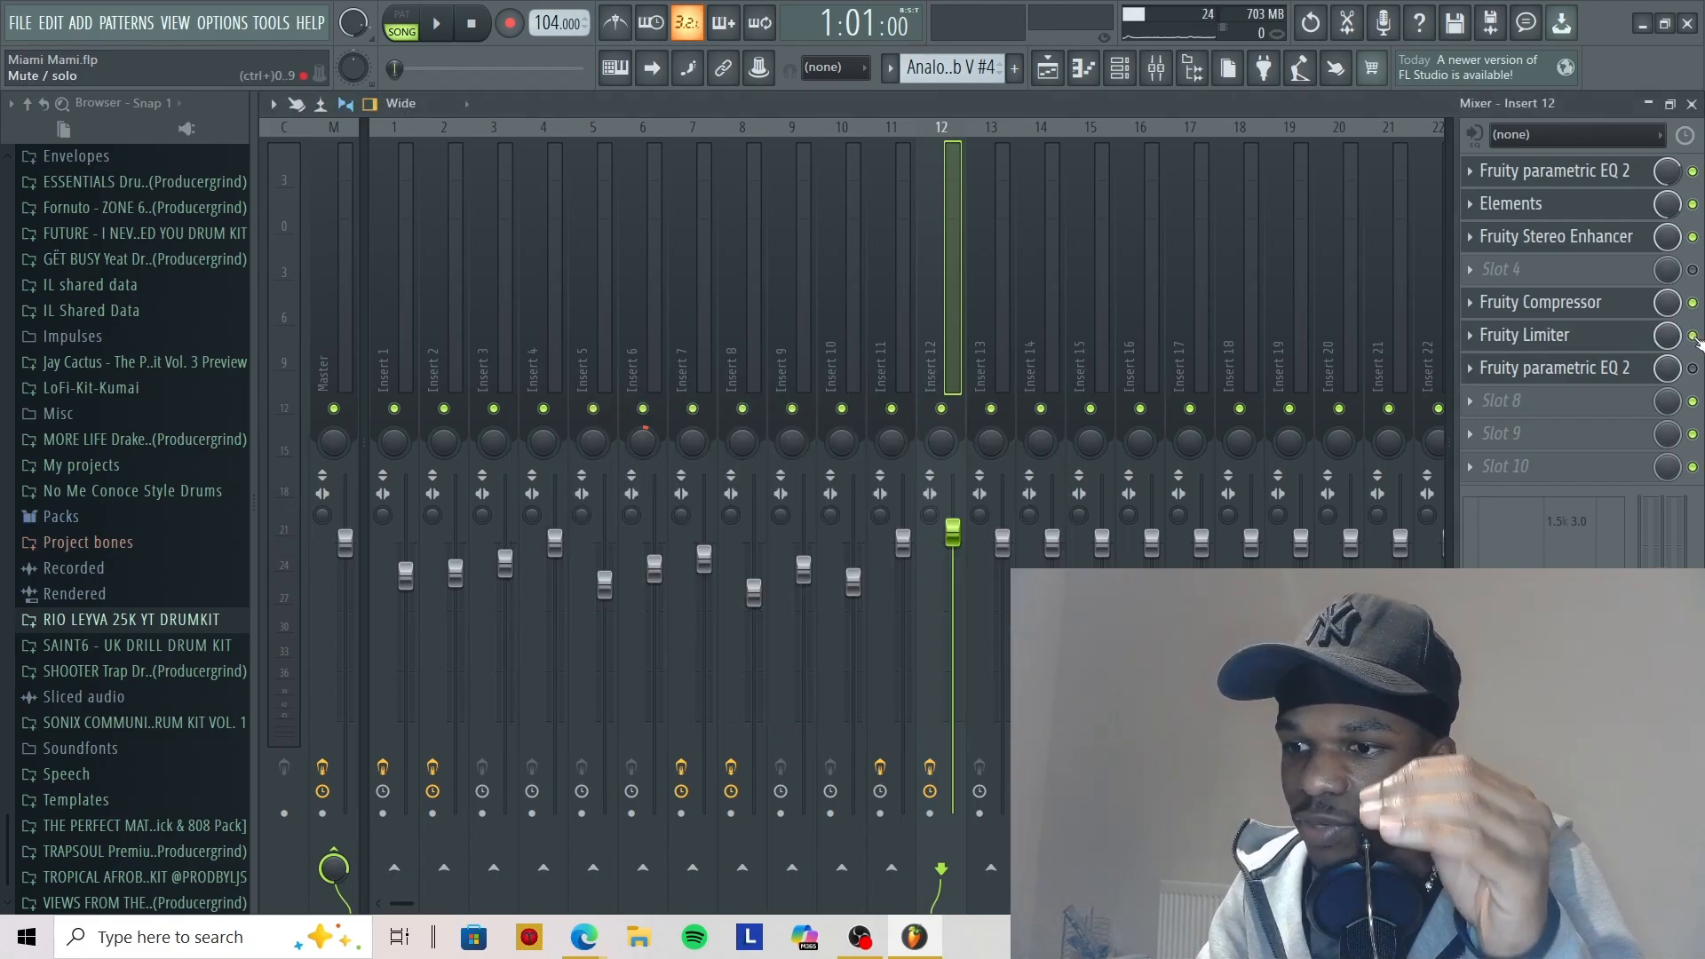
click(1625, 338)
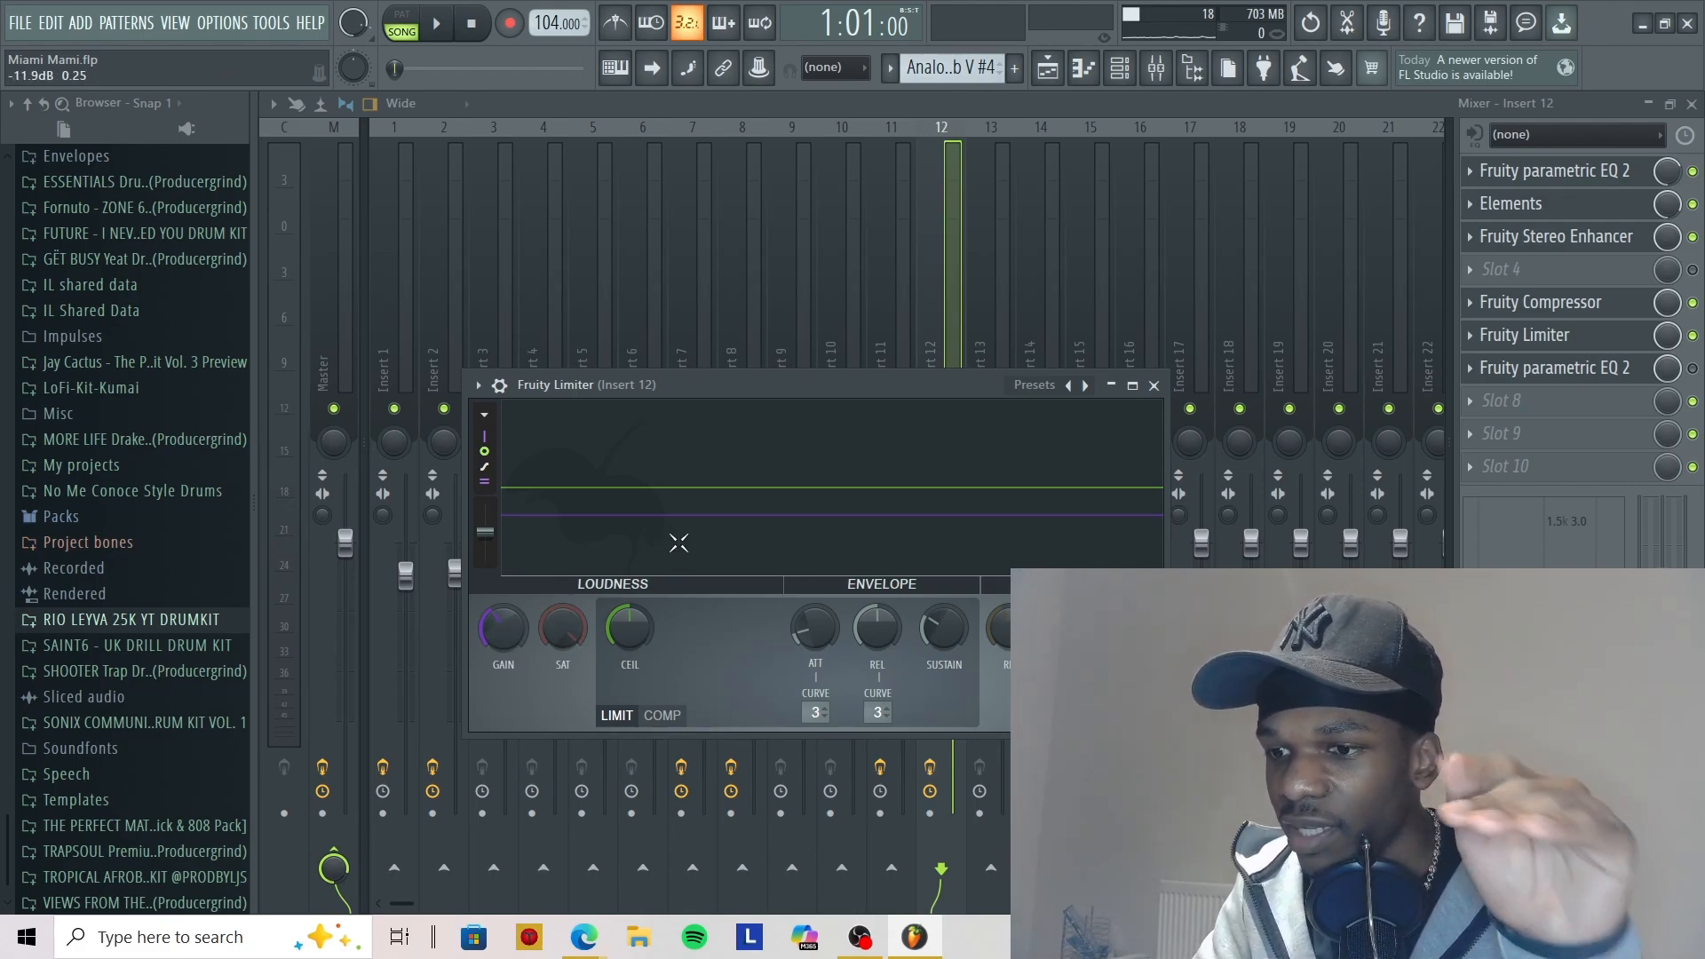
Enable slot 4 and the Fruity parametric EQ 2 in slot 7 of Insert 12, and review the slot 7 EQ curve
click(1693, 369)
click(1612, 370)
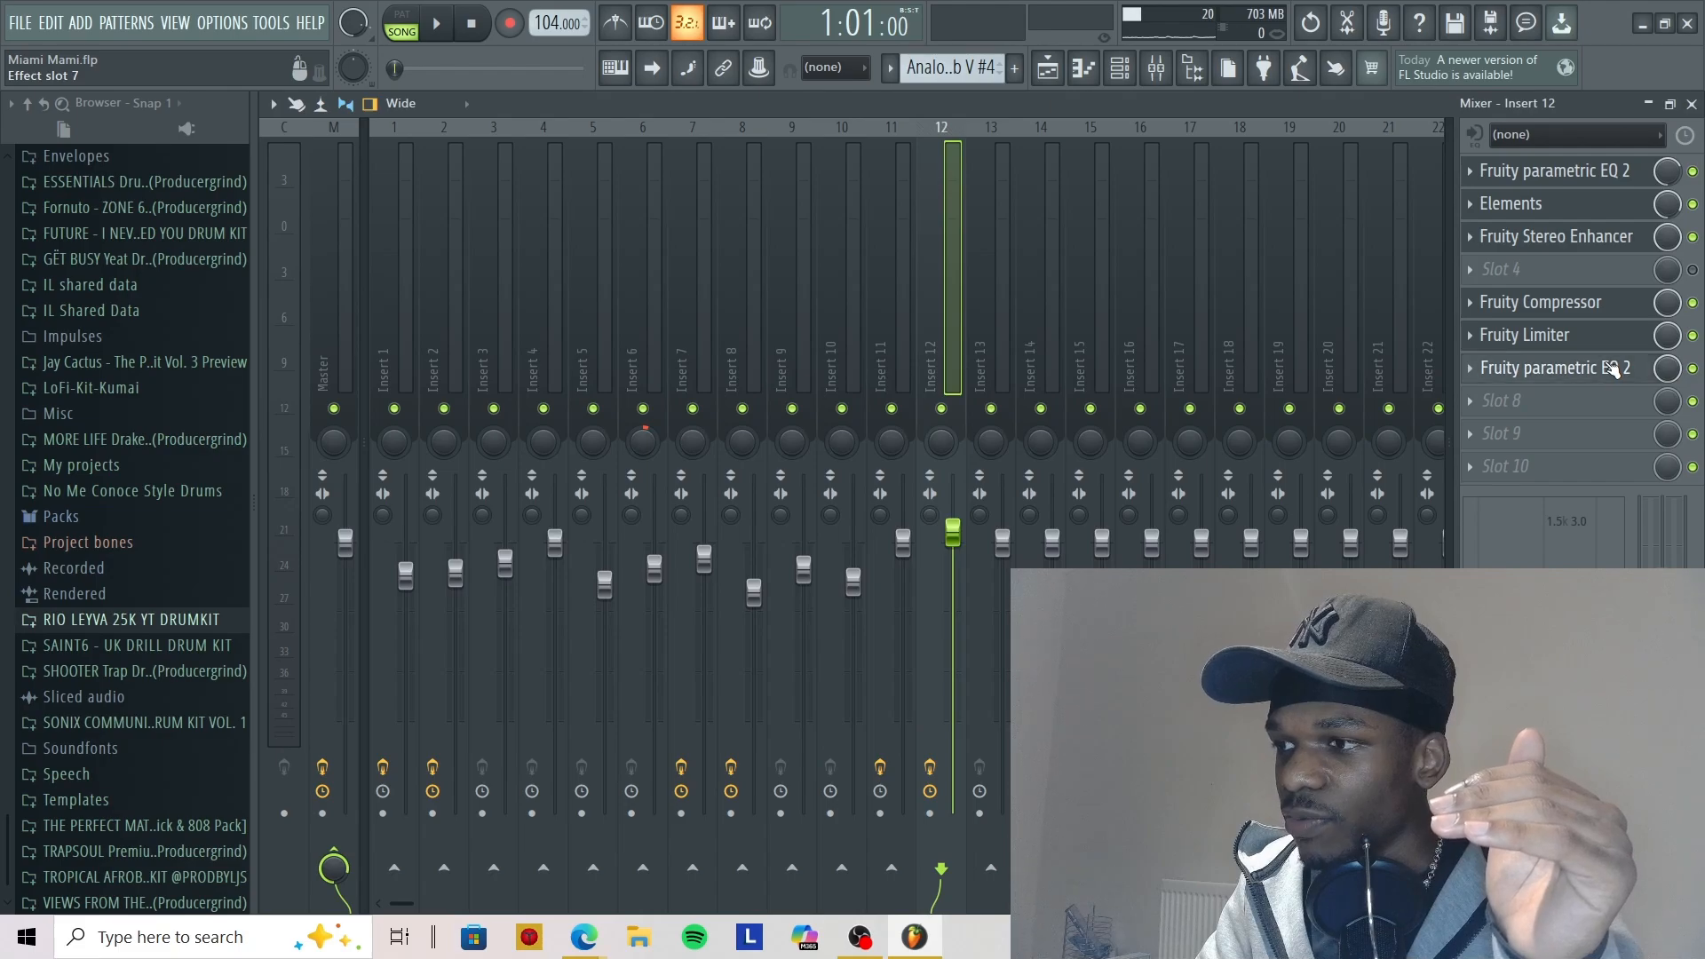
click(1694, 269)
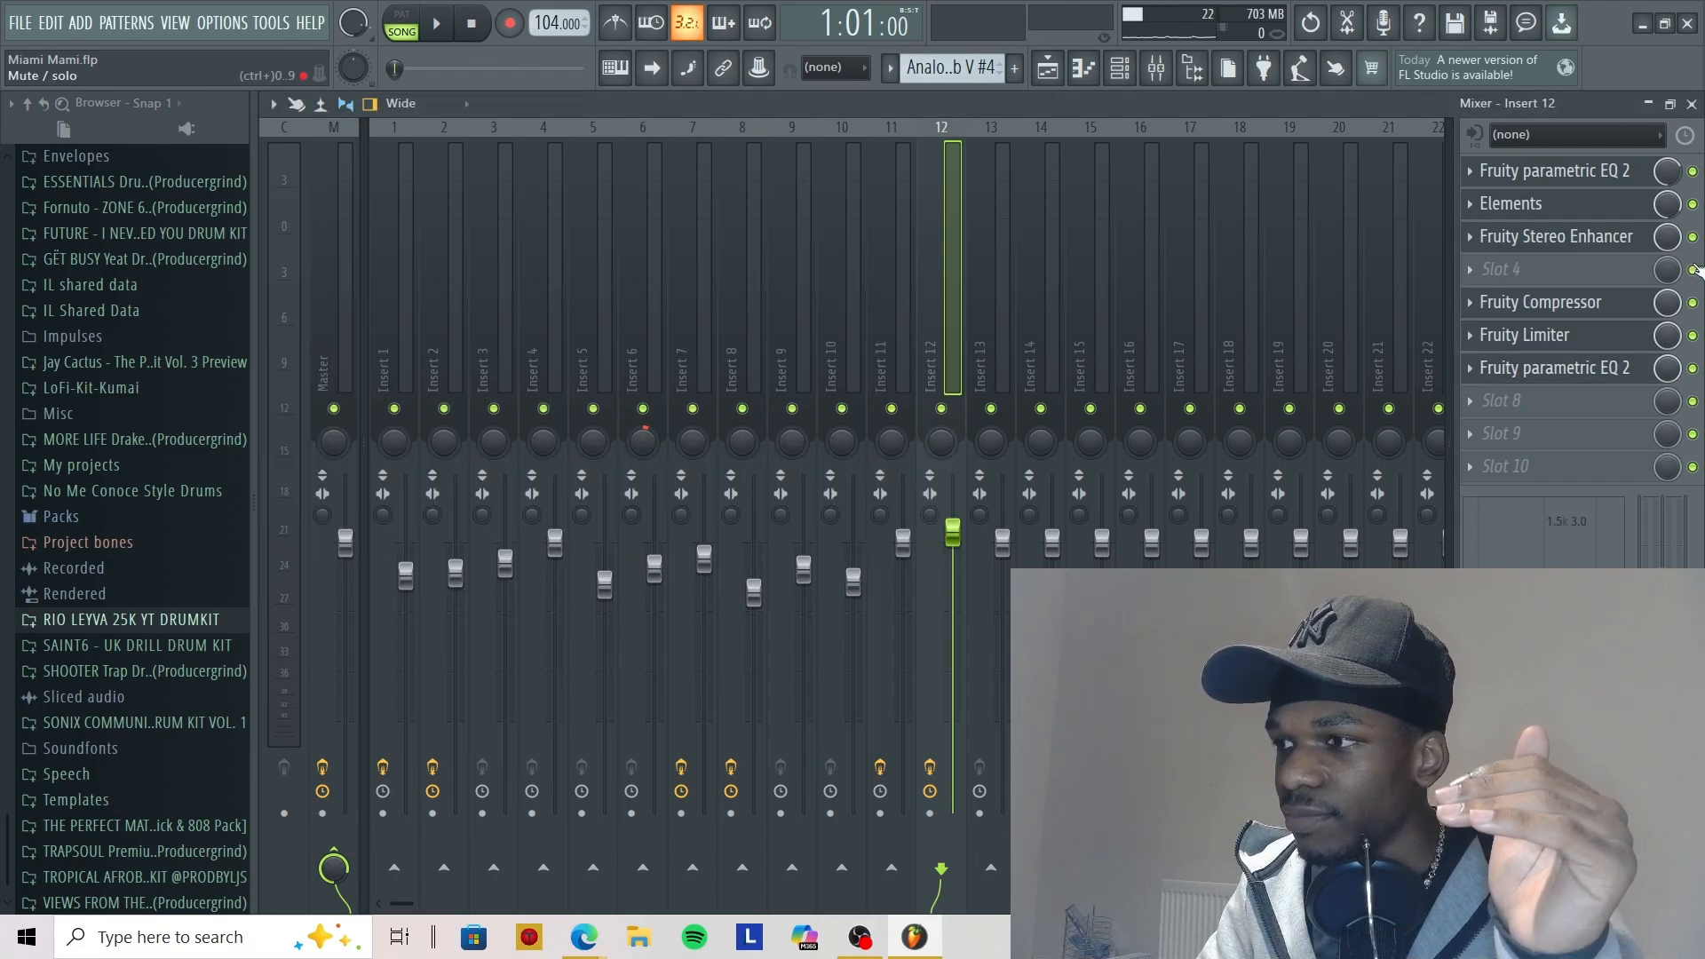
click(1622, 369)
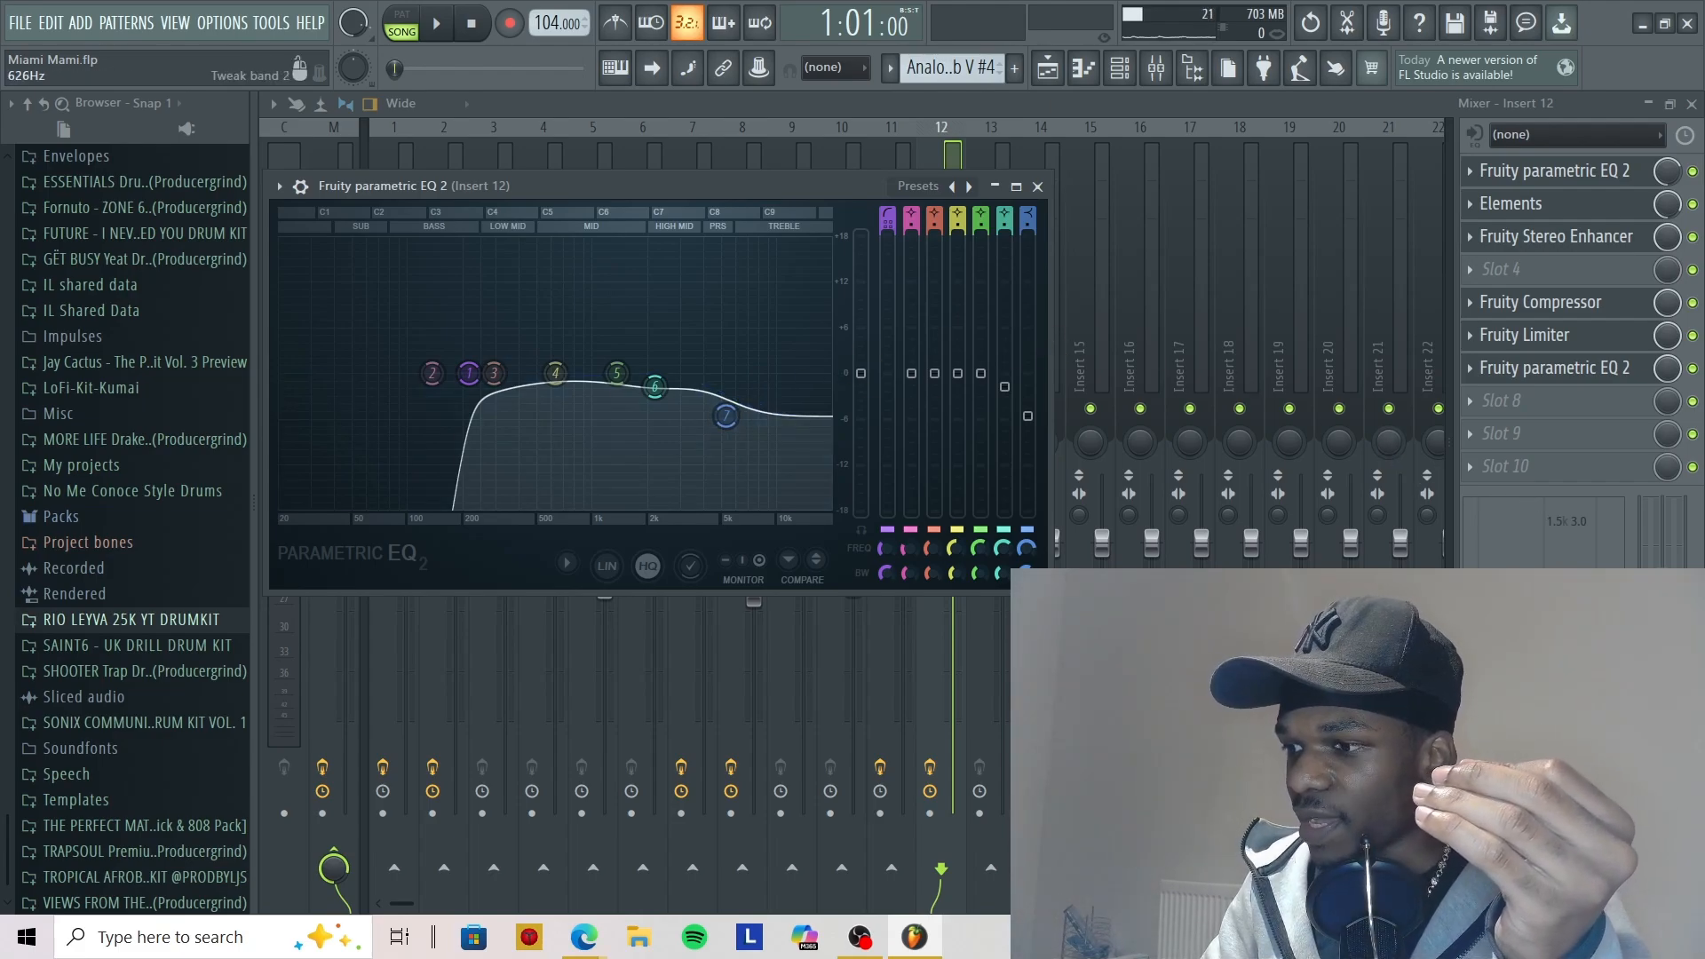
Close the slot 7 EQ and play the soloed voice notes through the complete Insert 12 effect chain
key(Escape)
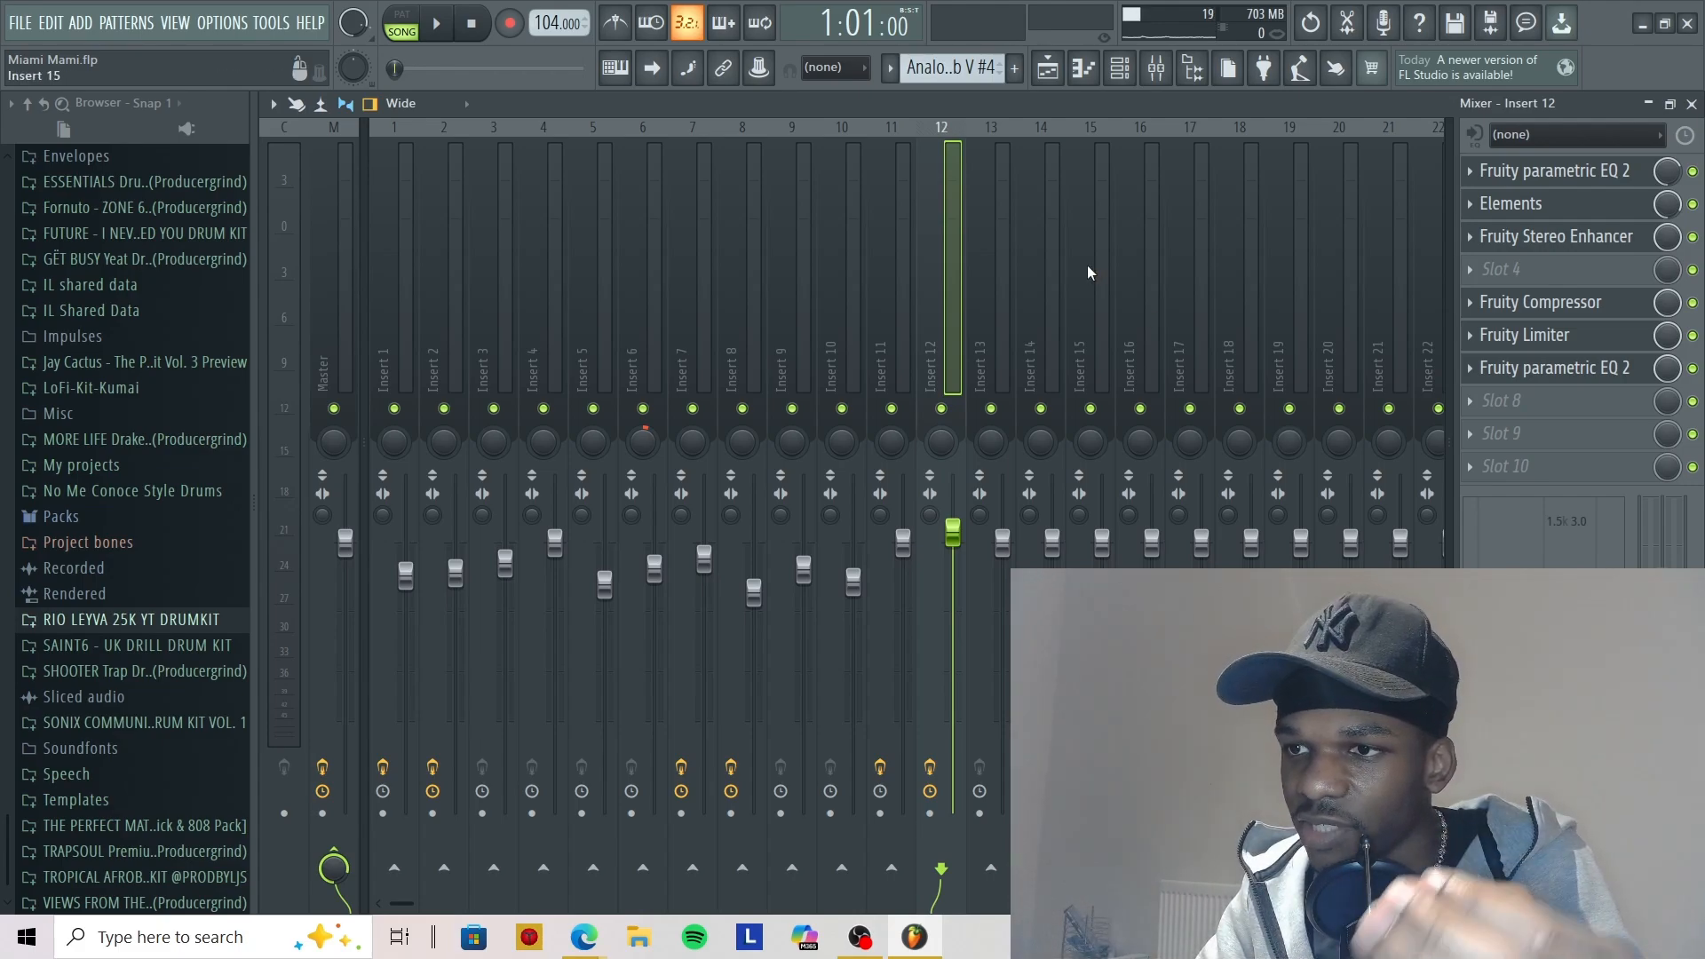
key(space)
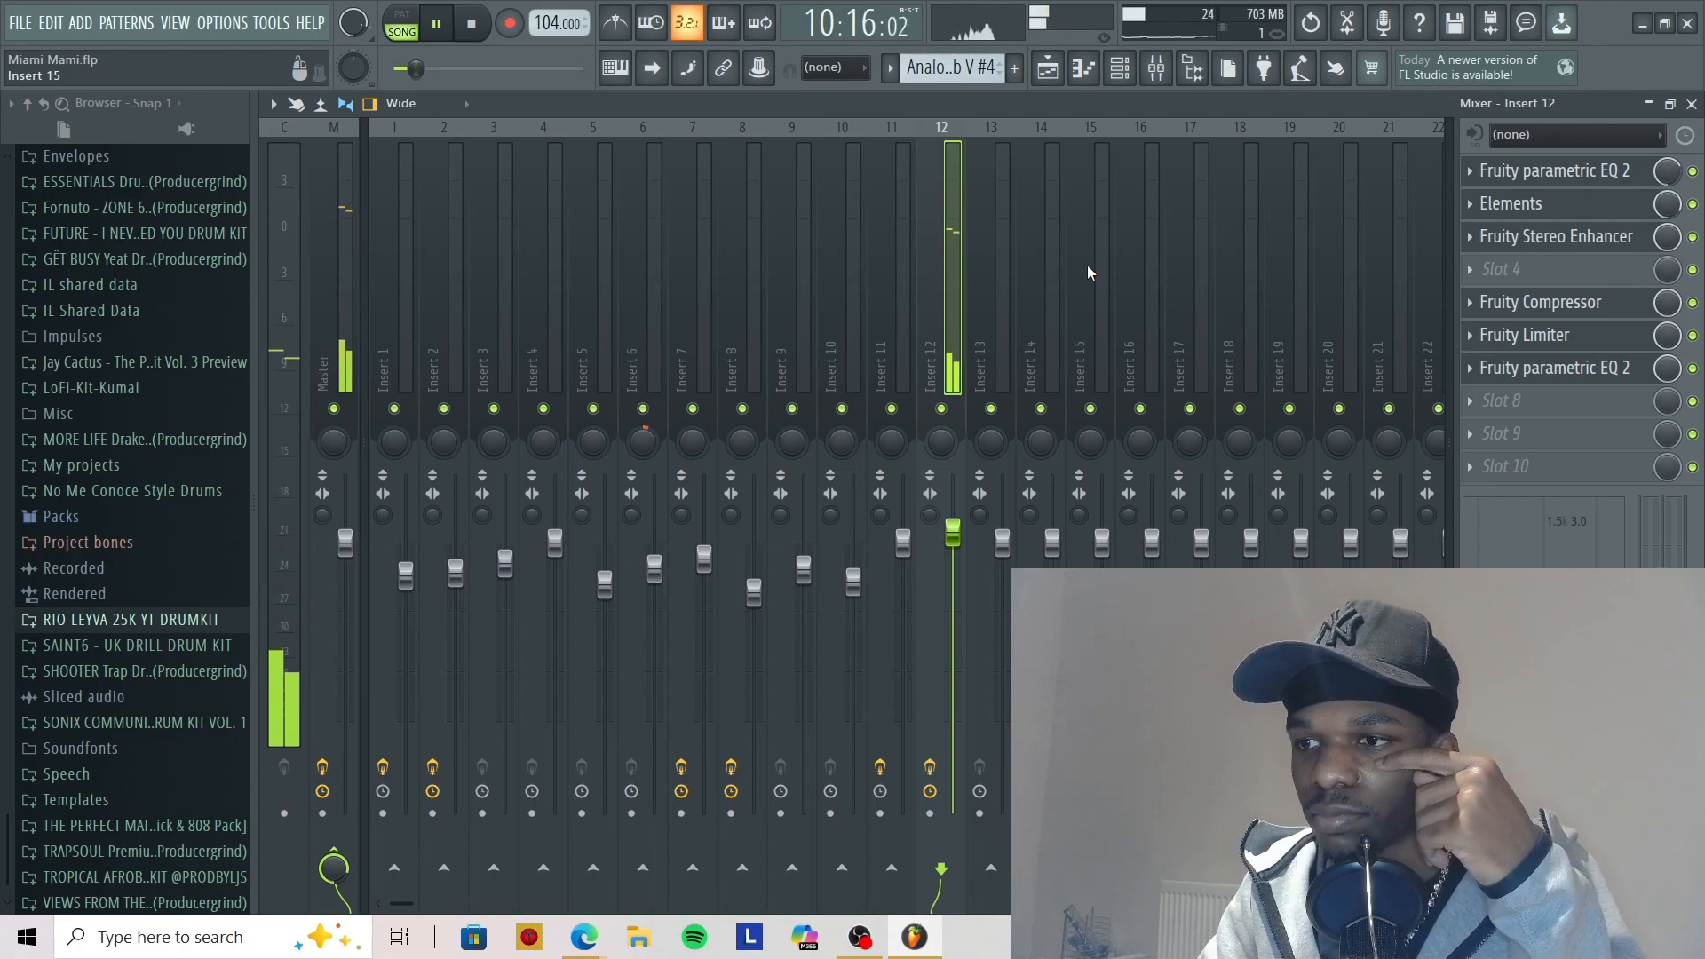
key(space)
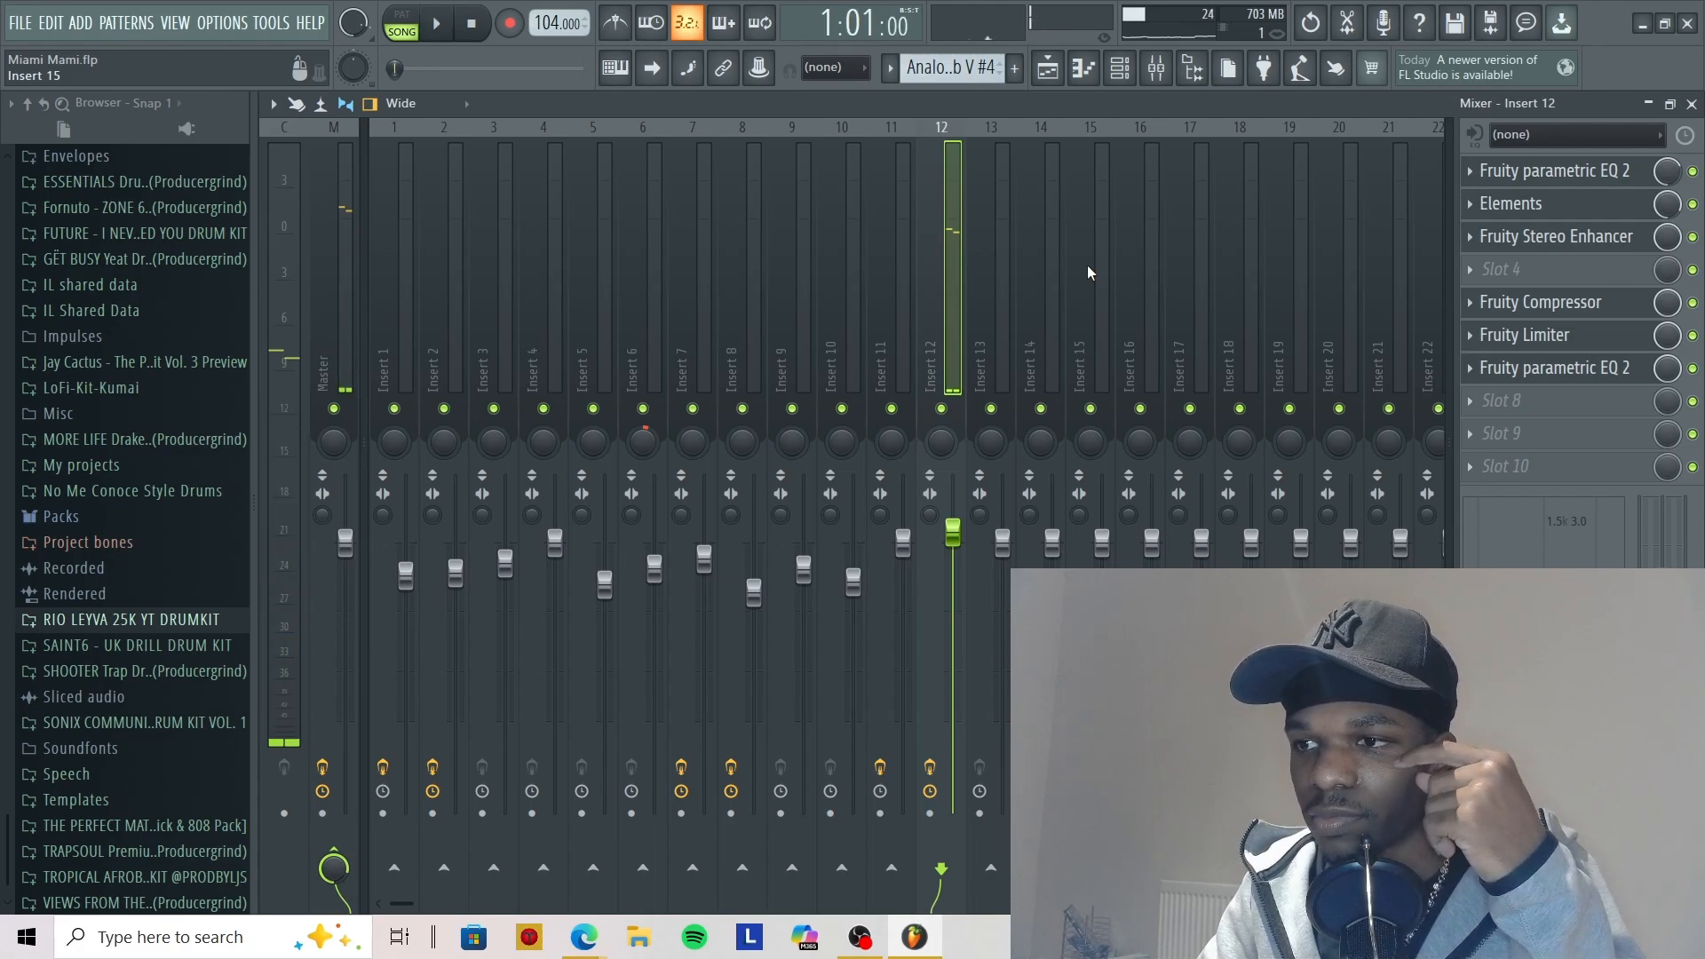
End the Track 2 solo in the playlist and play the full arrangement with all tracks from the start
click(1048, 77)
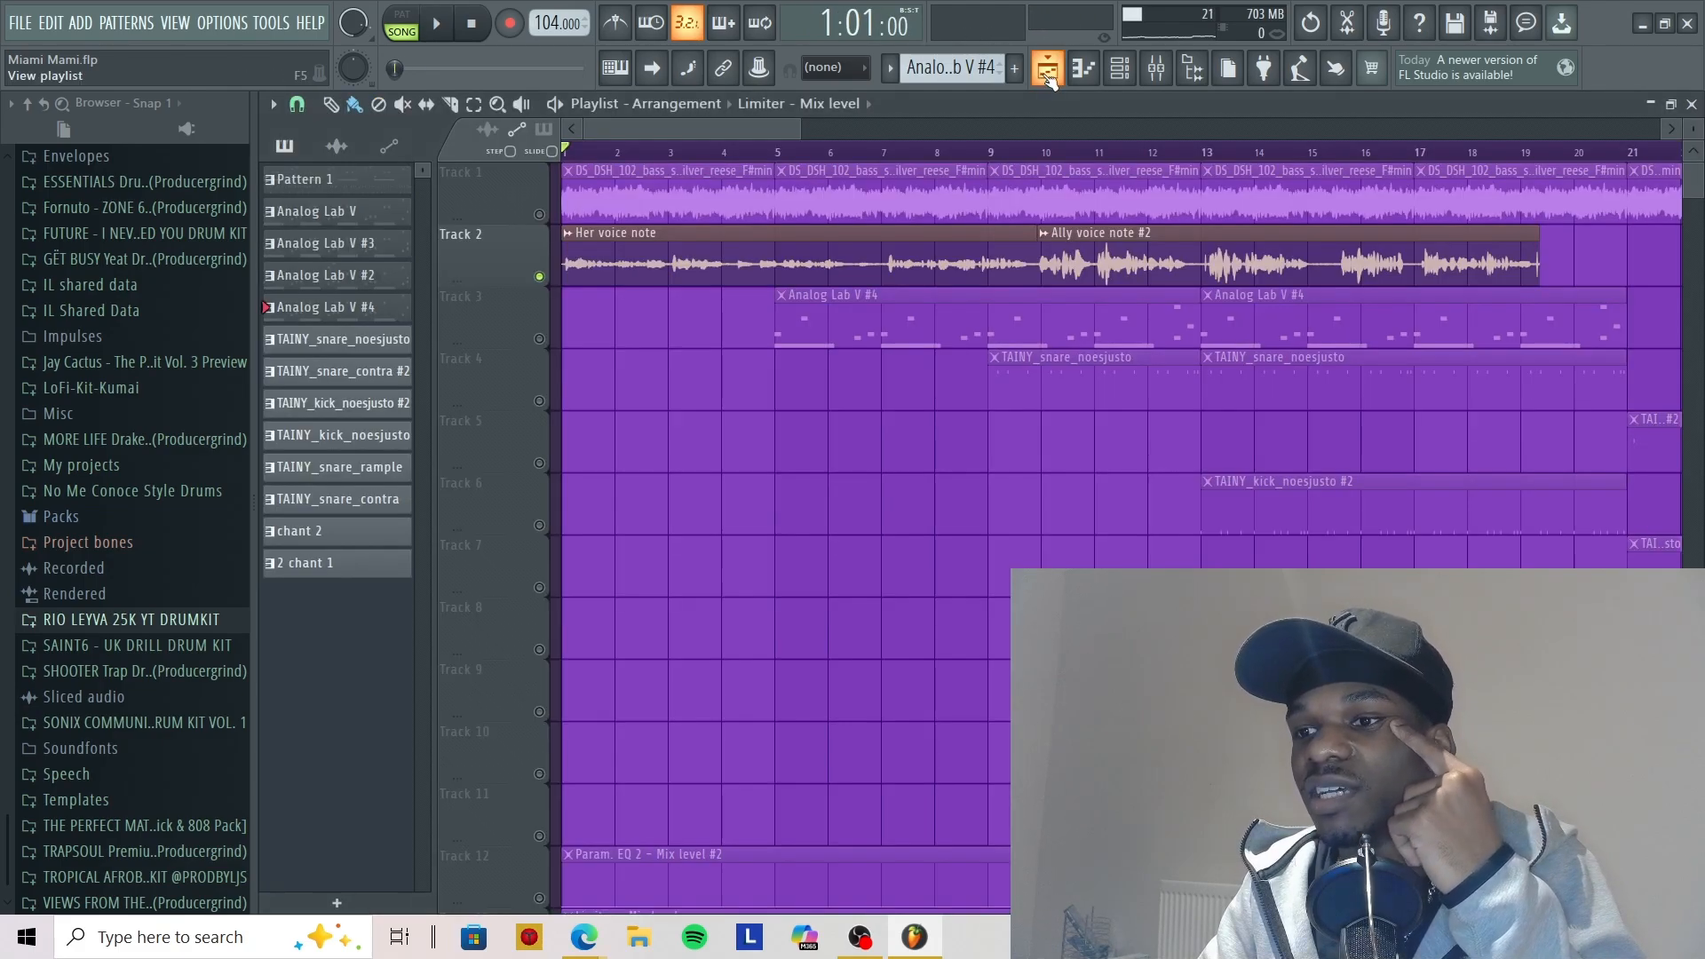
right_click(540, 278)
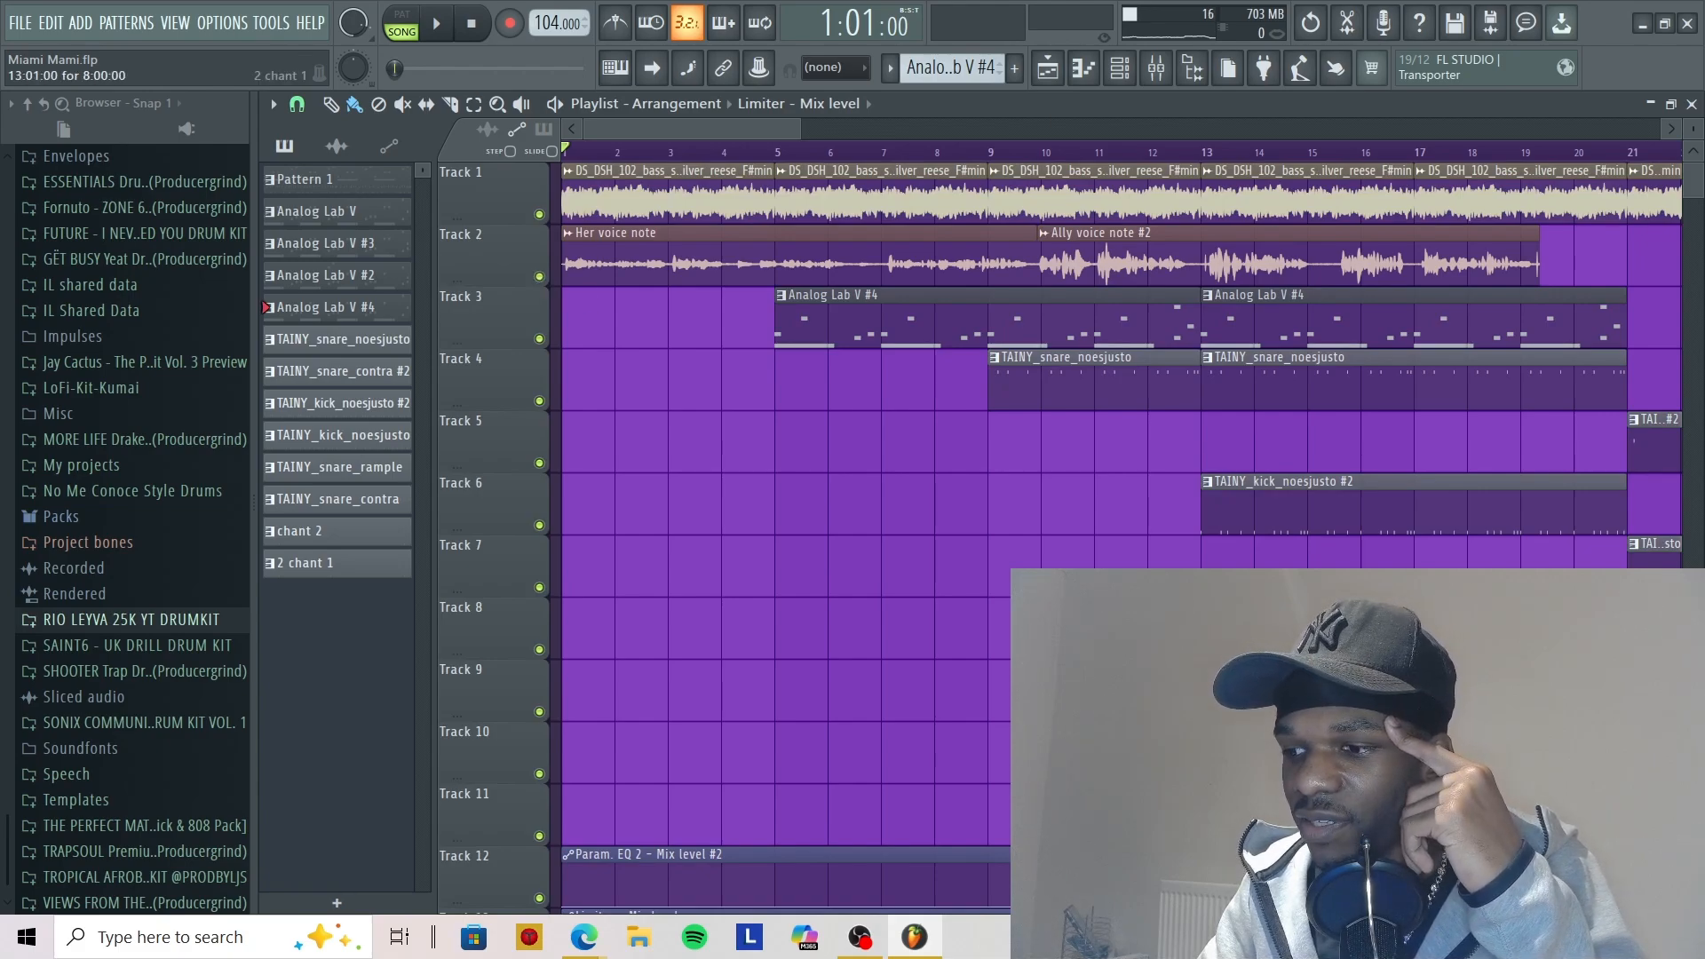
key(space)
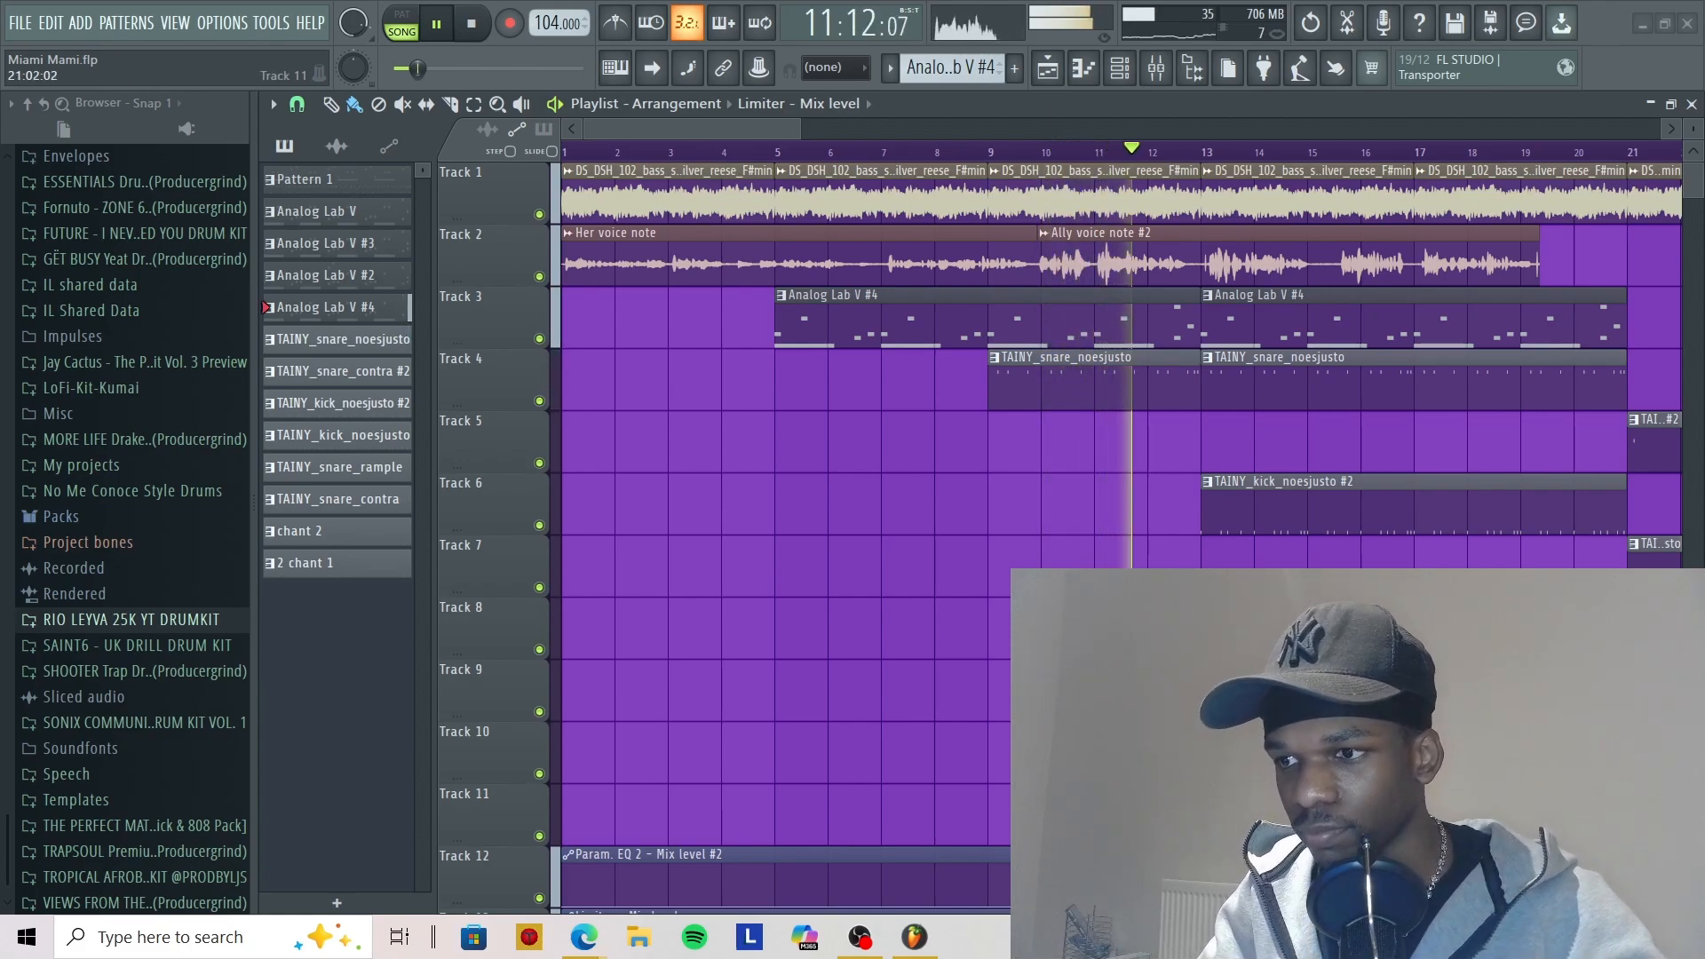
Mute Track 6 with the TAINY_kick_noesjusto #2 clip during playback, listen on, and pause the song in bar 34
scroll(947, 638, down, 6)
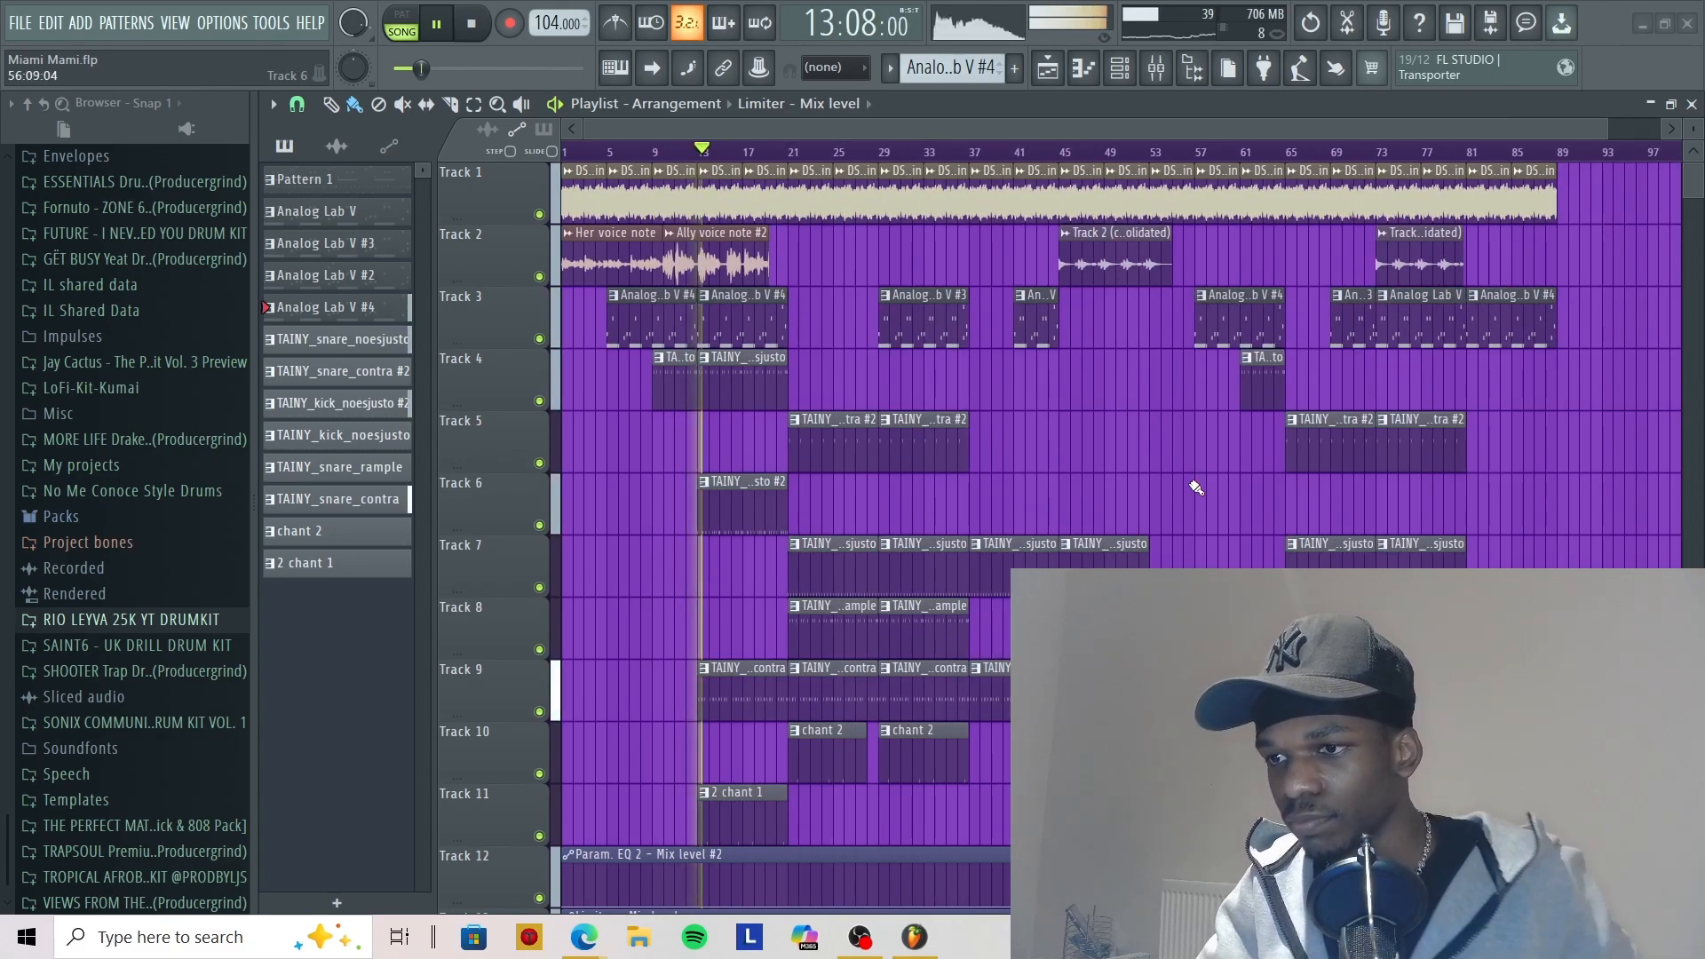
click(539, 526)
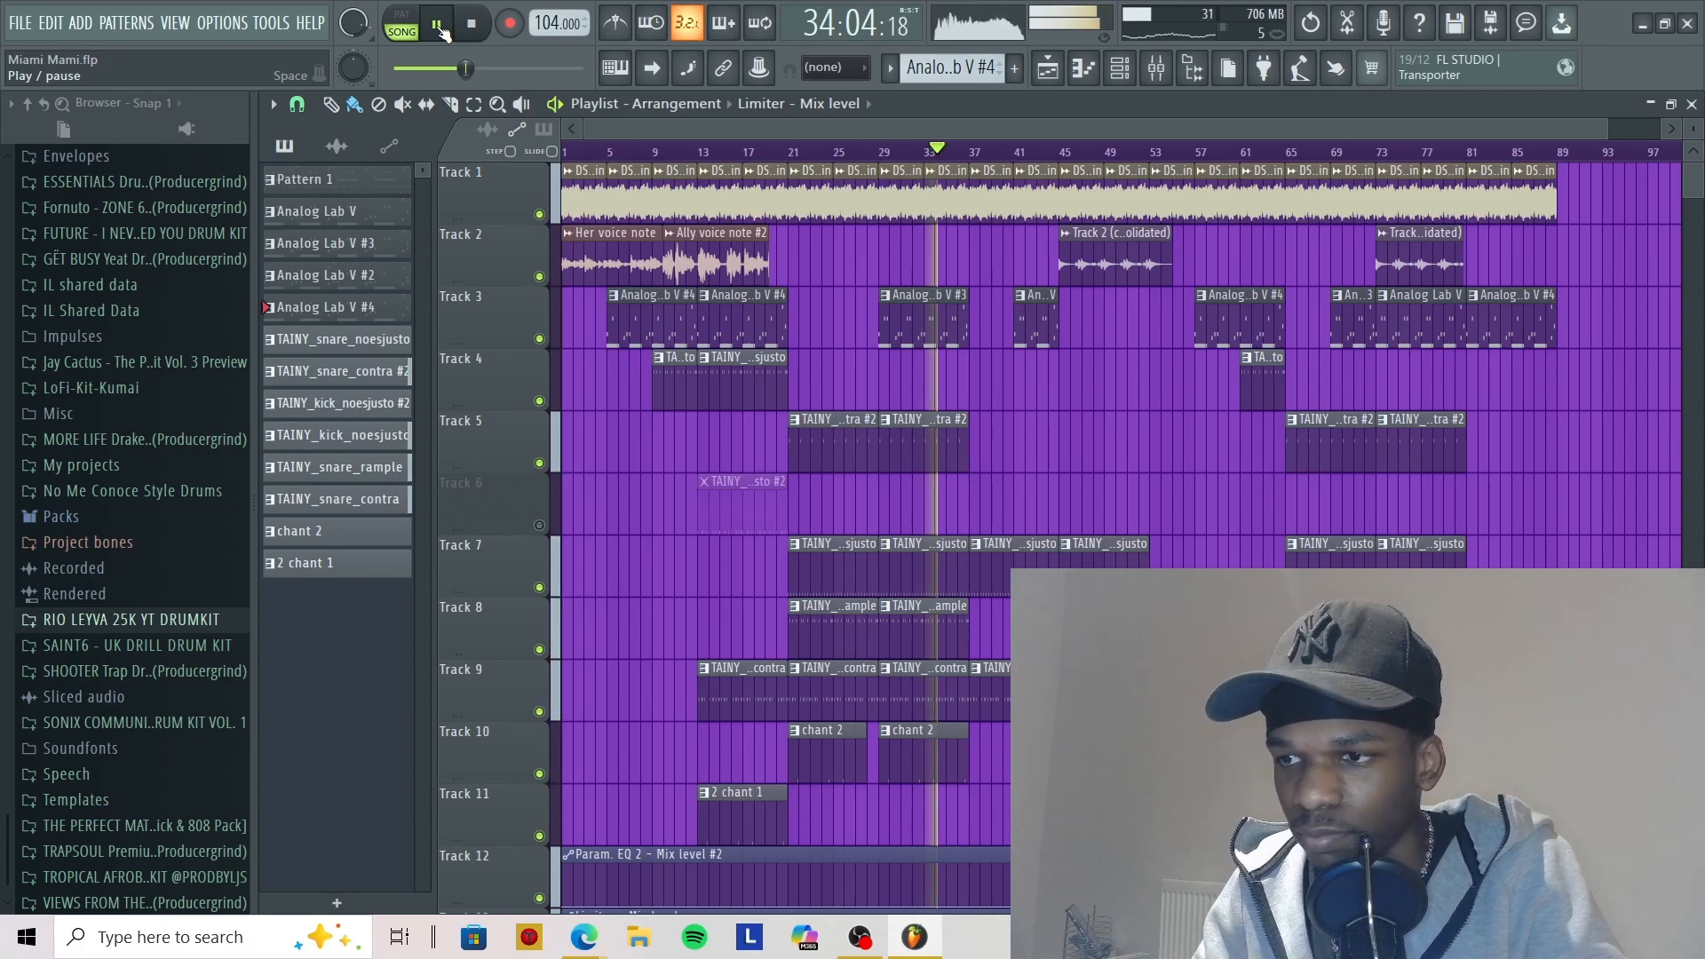
click(440, 29)
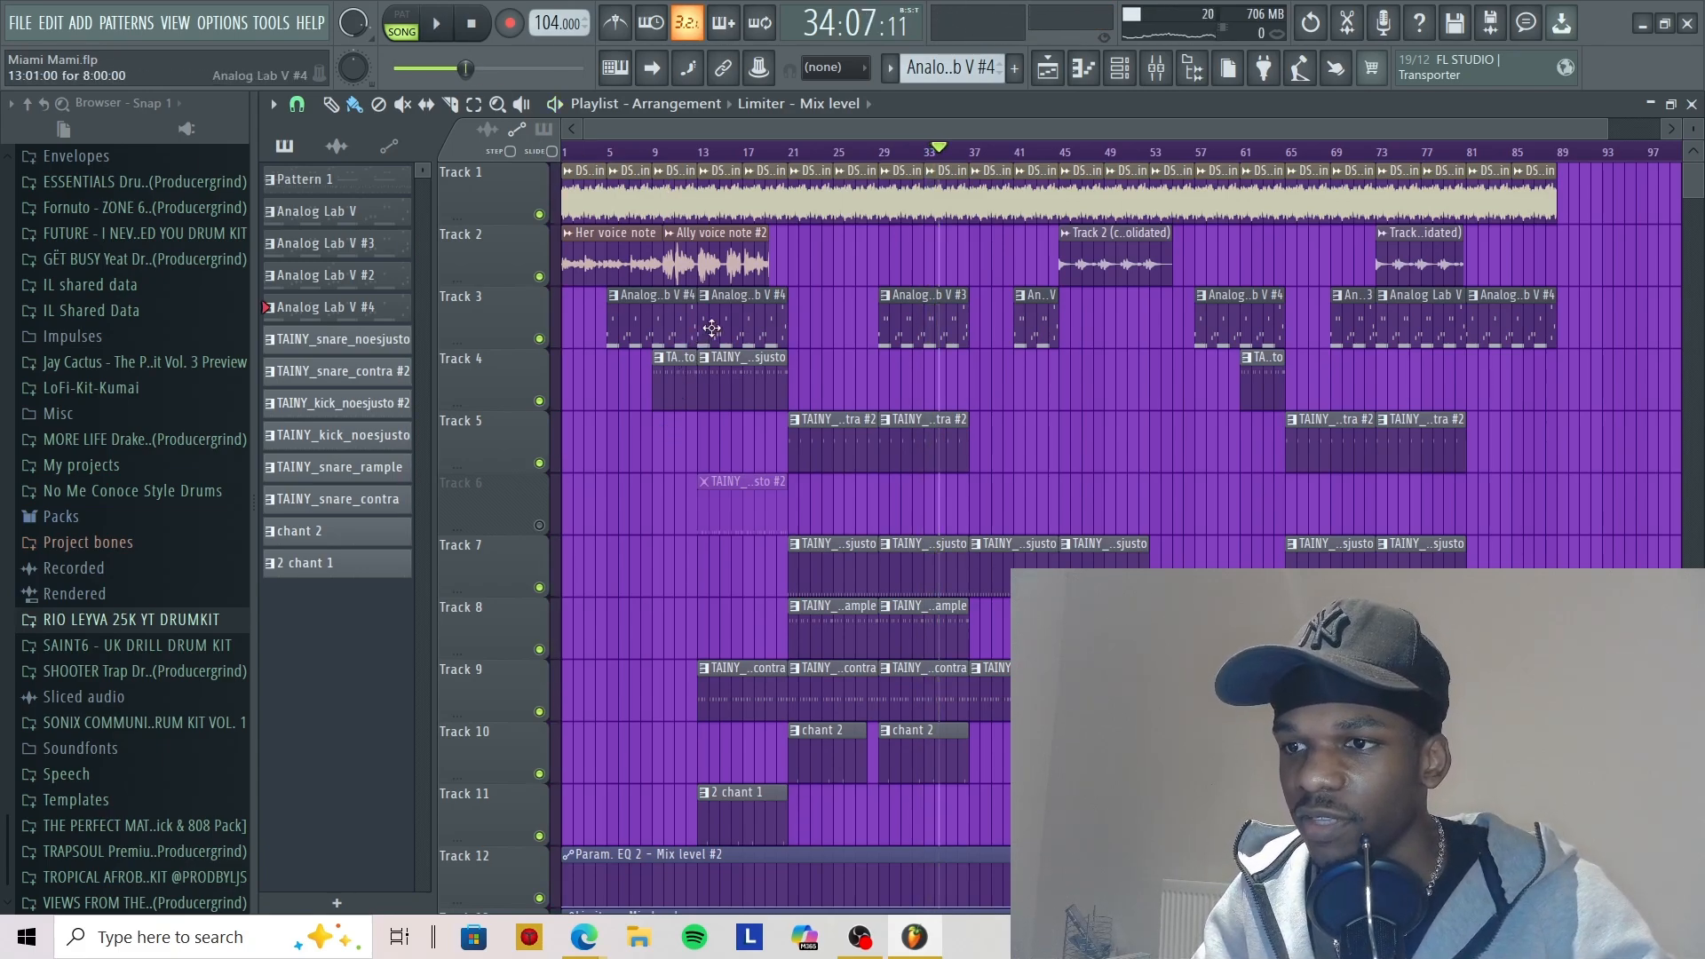
Examine how the clips are arranged around the voice notes in the playlist, and return playback to the song start
scroll(713, 328, up, 4)
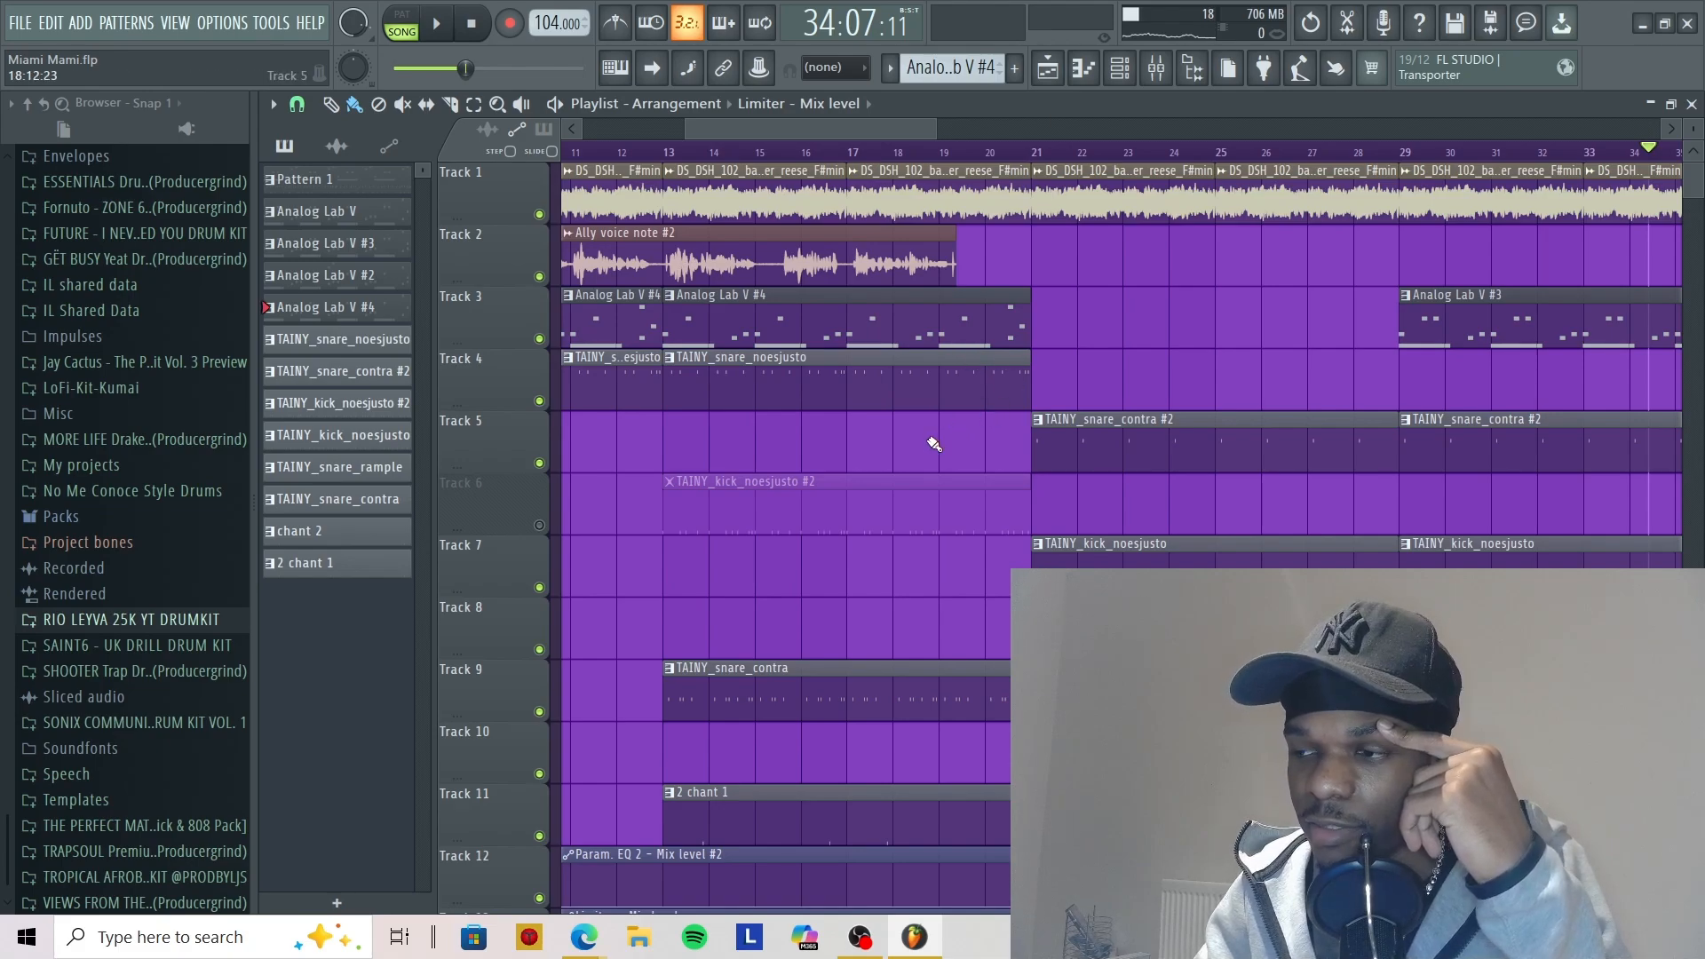
scroll(934, 444, down, 6)
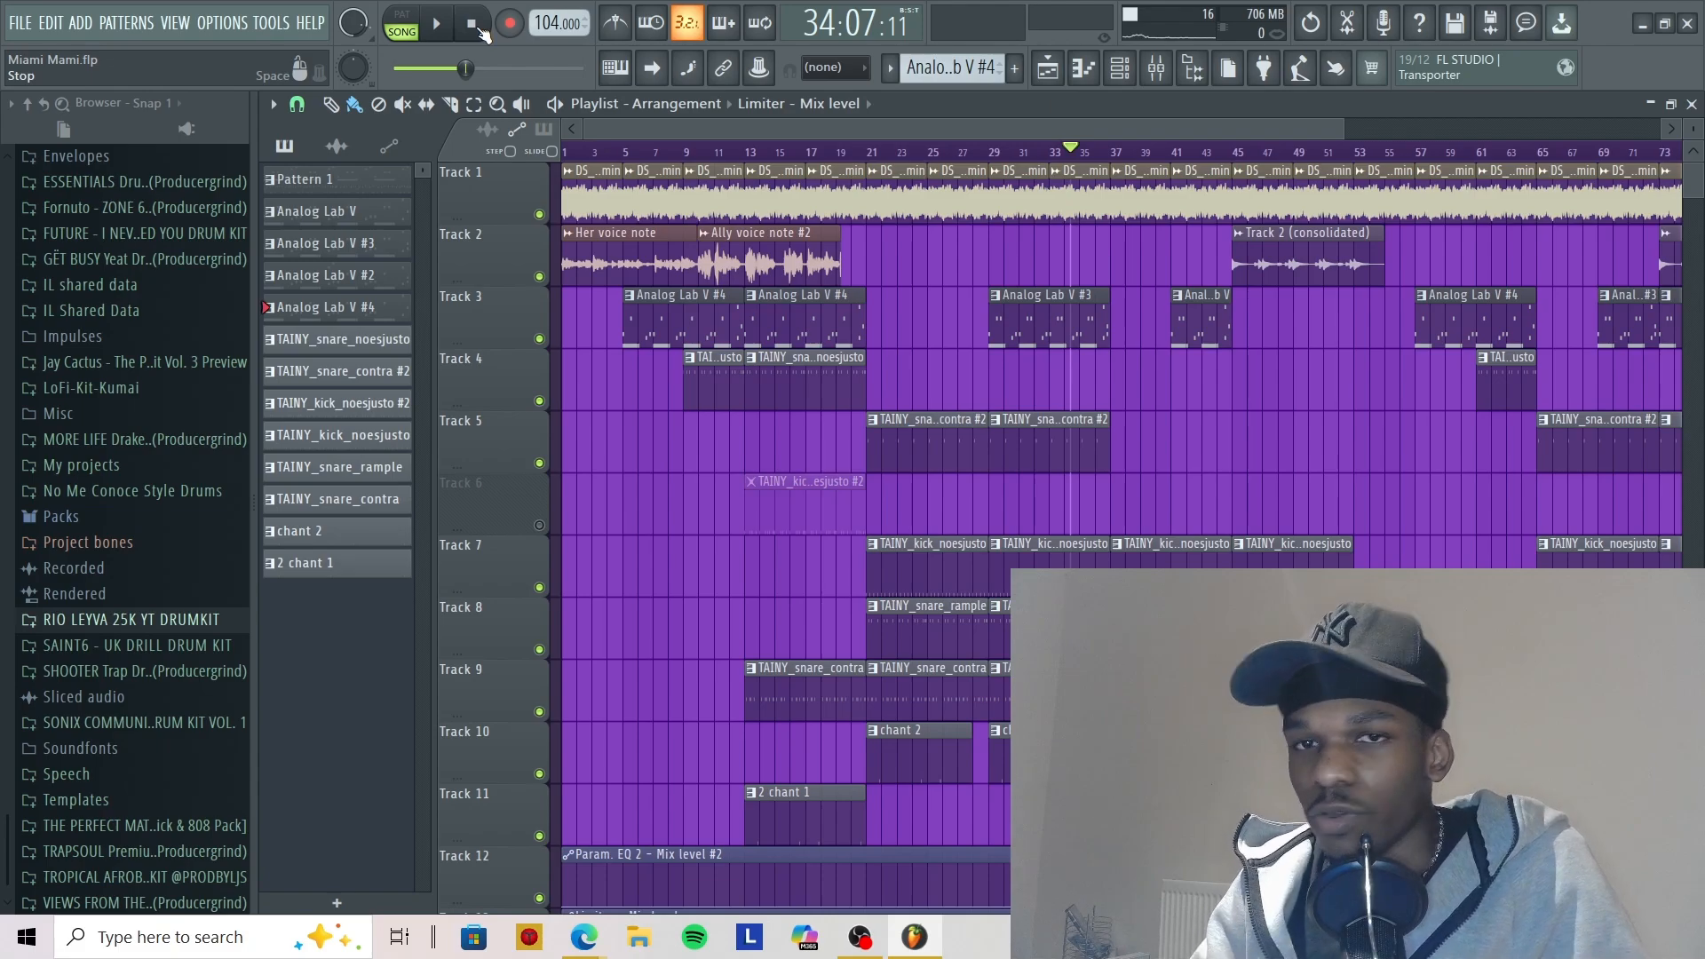
click(472, 24)
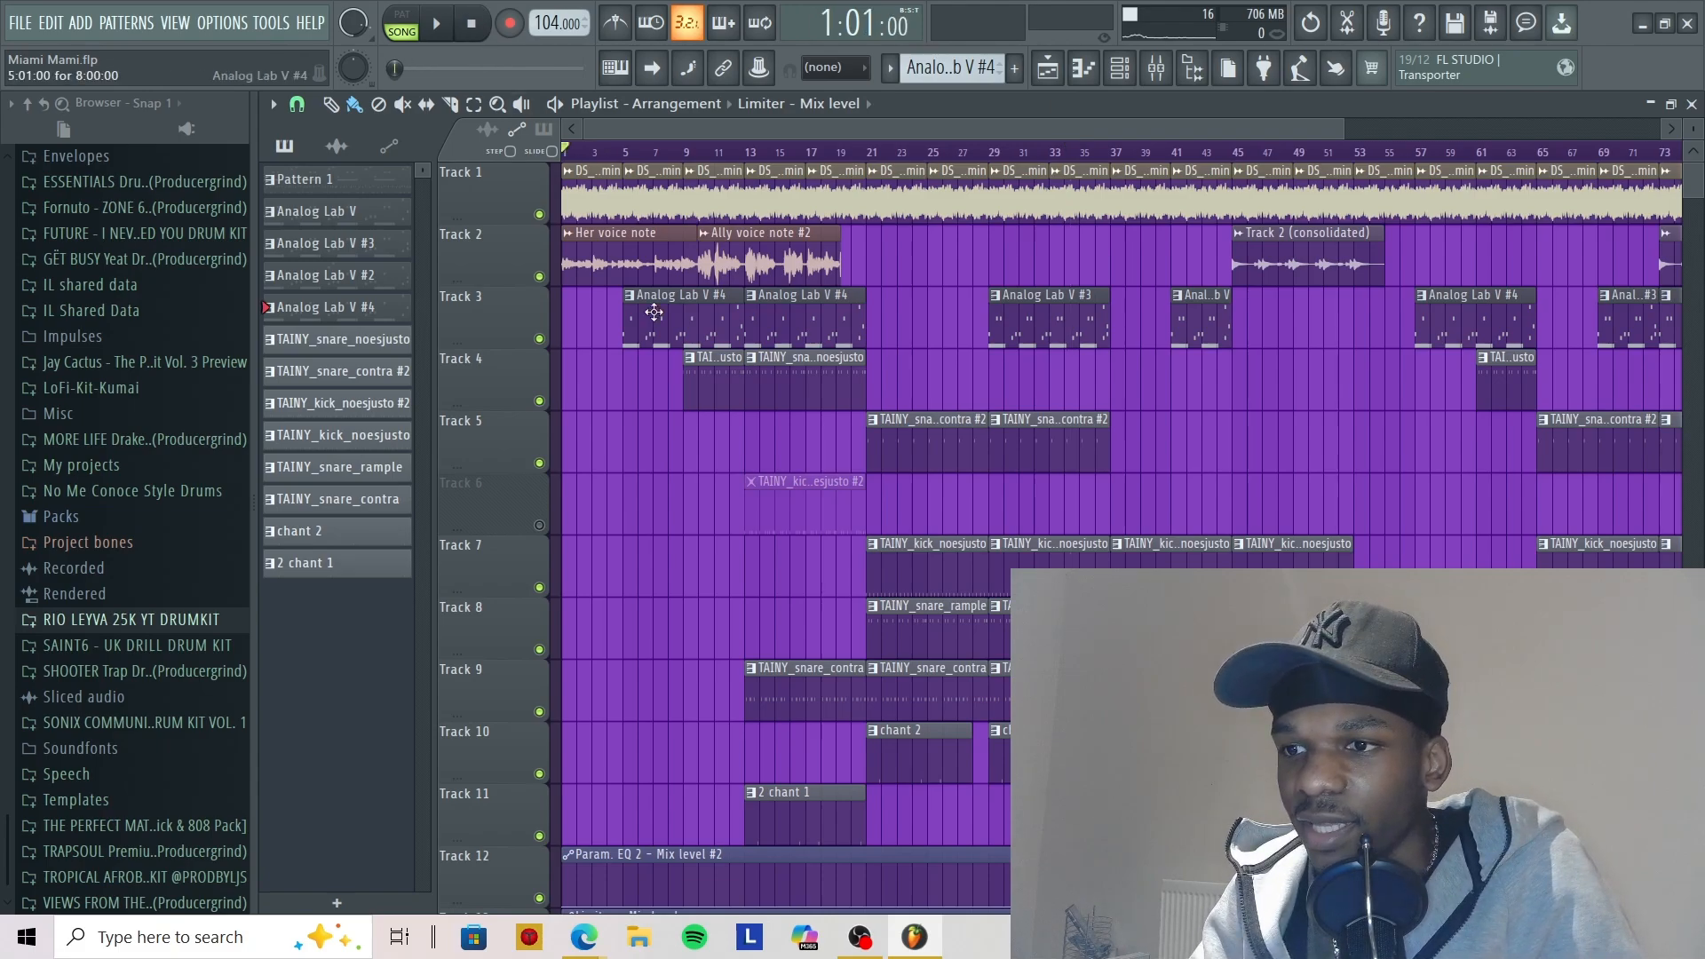